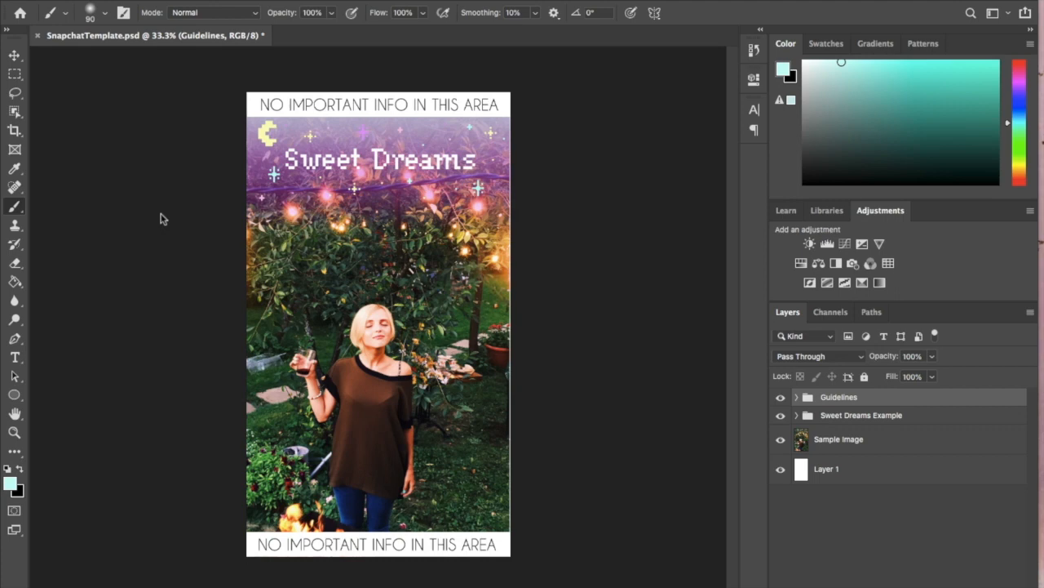
- Expand the Guidelines group and toggle its visibility to compare the design with and without the buffer areas
{"action": "left_click", "coordinate": [797, 397]}
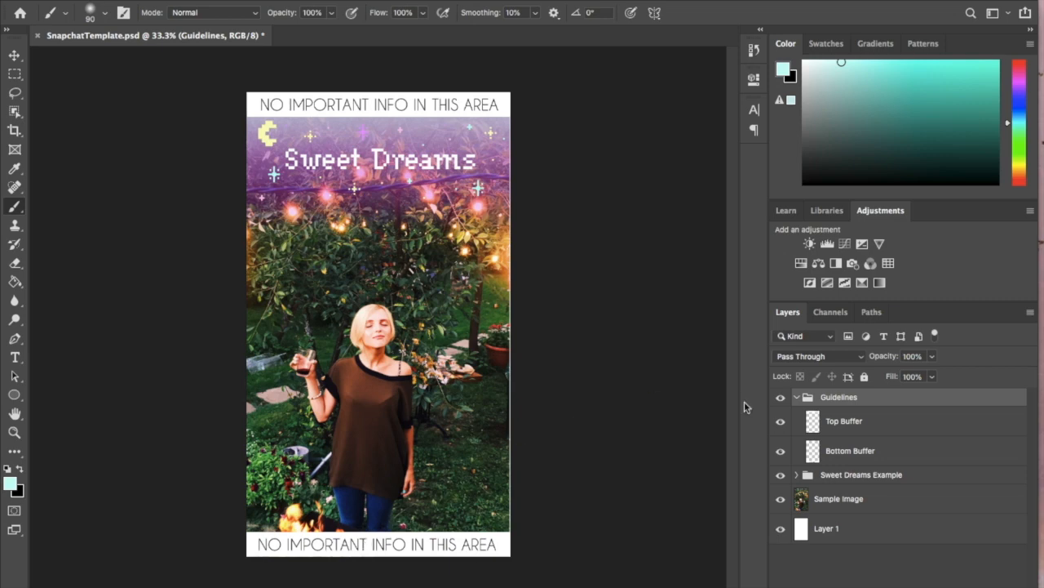
{"action": "left_click", "coordinate": [780, 399]}
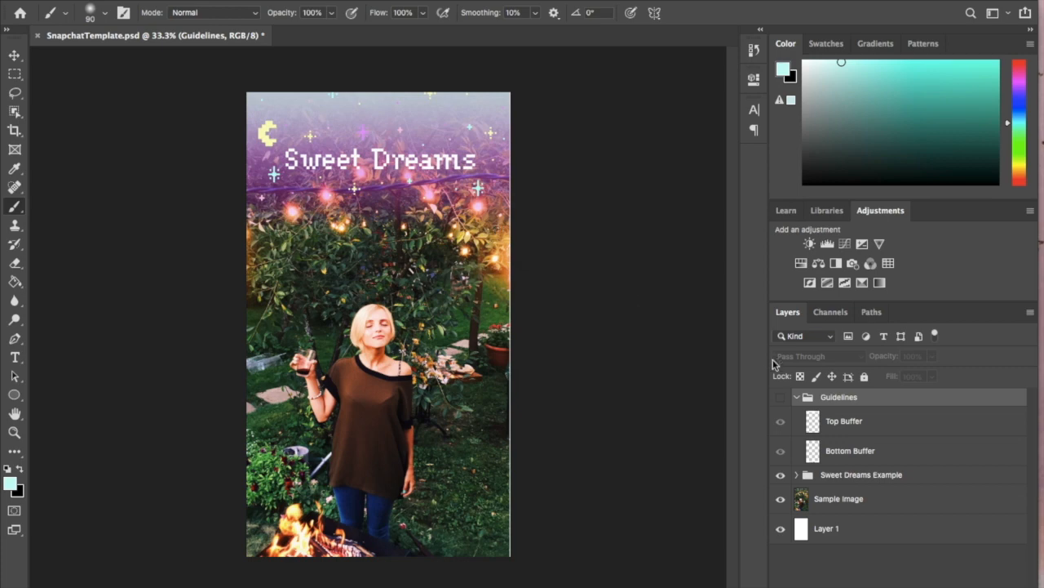
{"action": "left_click", "coordinate": [780, 397]}
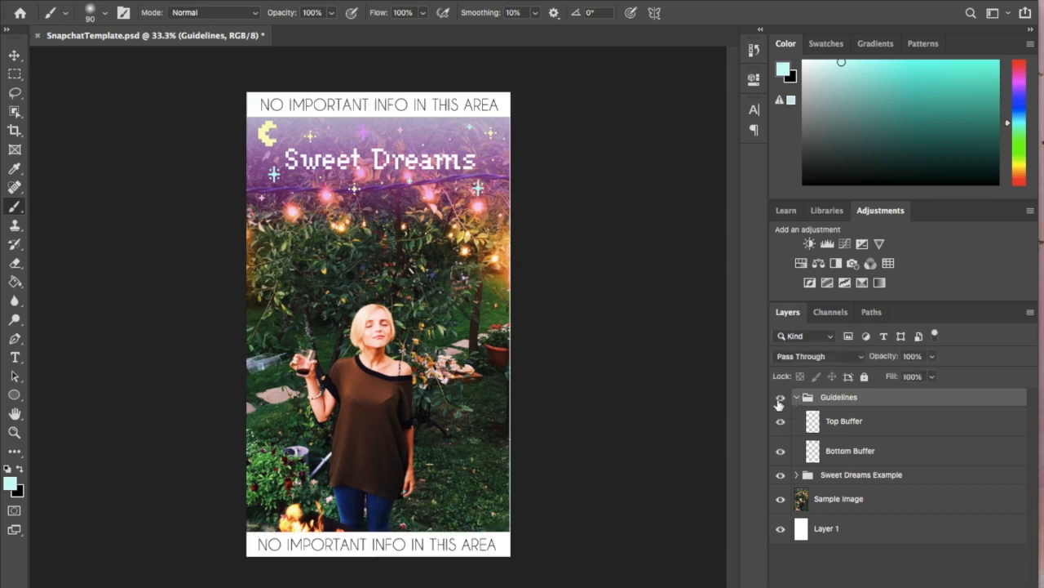
- Expand the Sweet Dreams Example group and toggle its layers and the Sample Image to examine what each contributes
{"action": "left_click", "coordinate": [796, 476]}
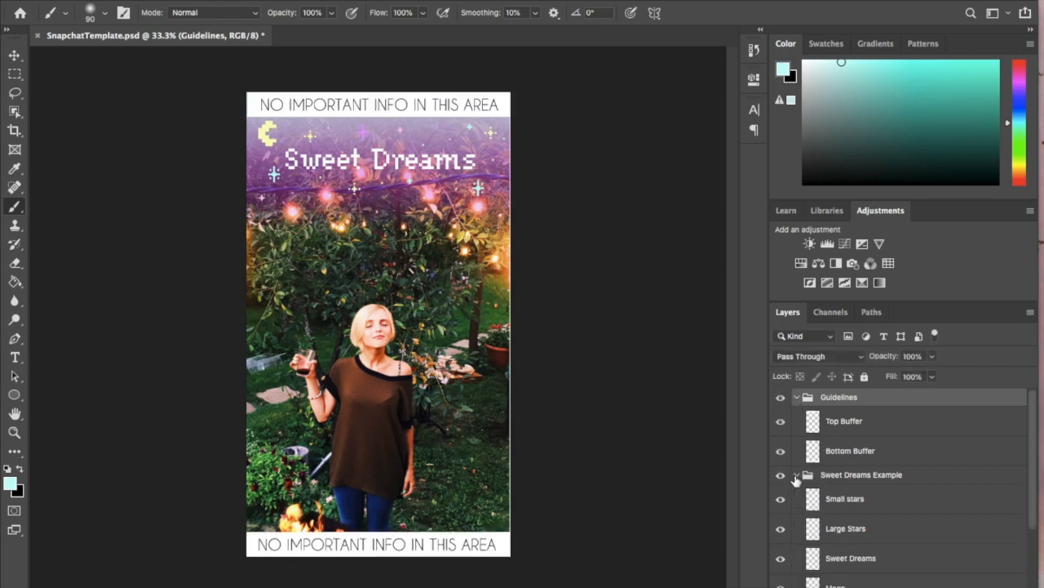
{"action": "scroll", "coordinate": [864, 480], "scroll_direction": "down", "scroll_amount": 3}
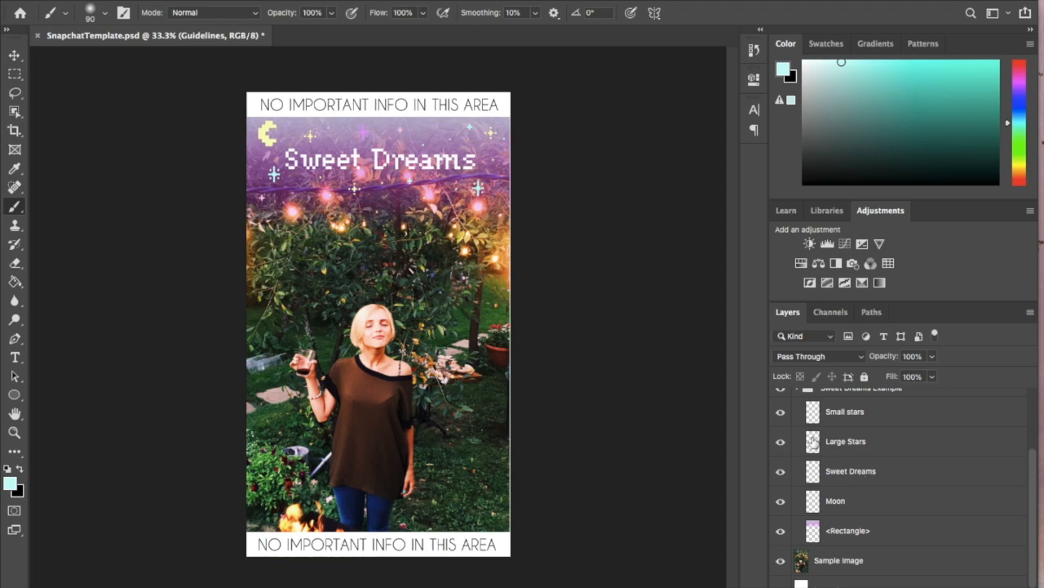
{"action": "left_click", "coordinate": [781, 418]}
{"action": "left_click", "coordinate": [781, 442]}
{"action": "left_click", "coordinate": [781, 443]}
{"action": "left_click", "coordinate": [781, 472]}
{"action": "left_click", "coordinate": [781, 473]}
{"action": "left_click", "coordinate": [780, 501]}
{"action": "left_click", "coordinate": [780, 501]}
{"action": "left_click", "coordinate": [782, 531]}
{"action": "left_click", "coordinate": [781, 532]}
{"action": "scroll", "coordinate": [873, 539], "scroll_direction": "down", "scroll_amount": 1}
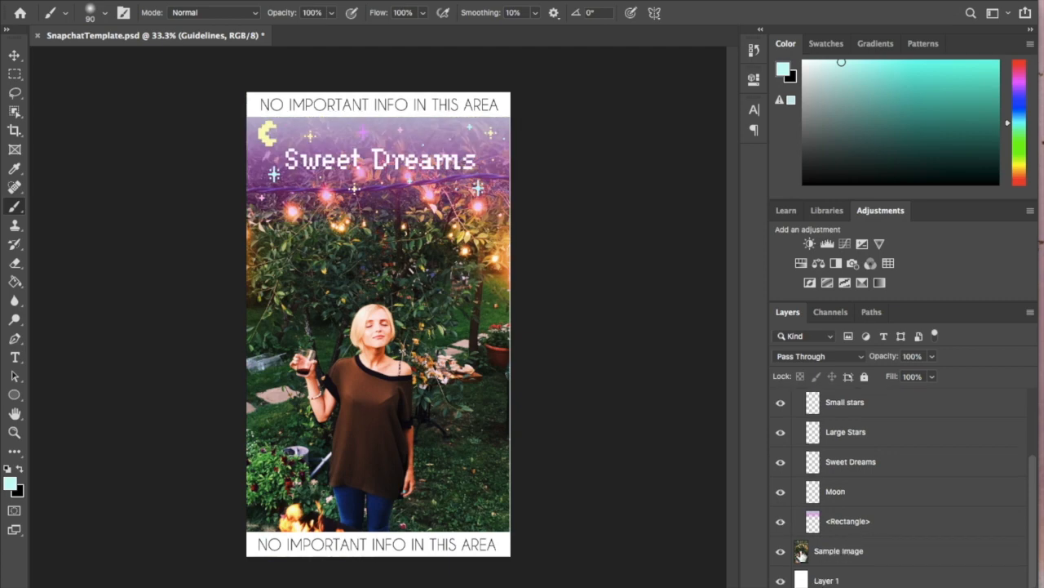
{"action": "left_click", "coordinate": [780, 552]}
{"action": "left_click", "coordinate": [780, 552]}
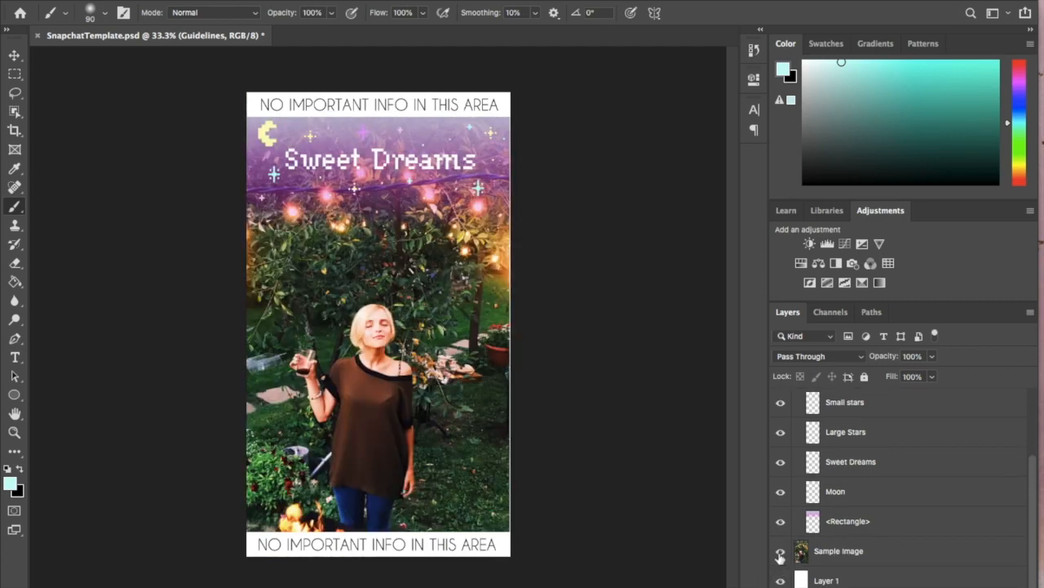
- Delete the Sample Image layer together with the Sweet Dreams Example group and all its layers
{"action": "left_click", "coordinate": [865, 552]}
{"action": "scroll", "coordinate": [865, 553], "scroll_direction": "up", "scroll_amount": 4}
{"action": "scroll", "coordinate": [863, 555], "scroll_direction": "down", "scroll_amount": 1}
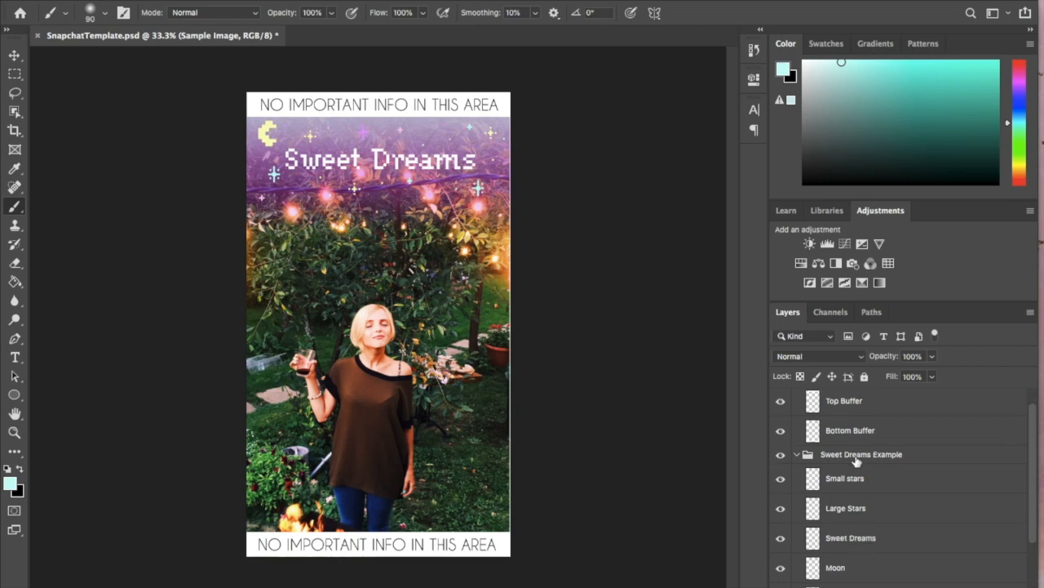
{"action": "scroll", "coordinate": [852, 490], "scroll_direction": "down", "scroll_amount": 3}
{"action": "scroll", "coordinate": [853, 470], "scroll_direction": "up", "scroll_amount": 2}
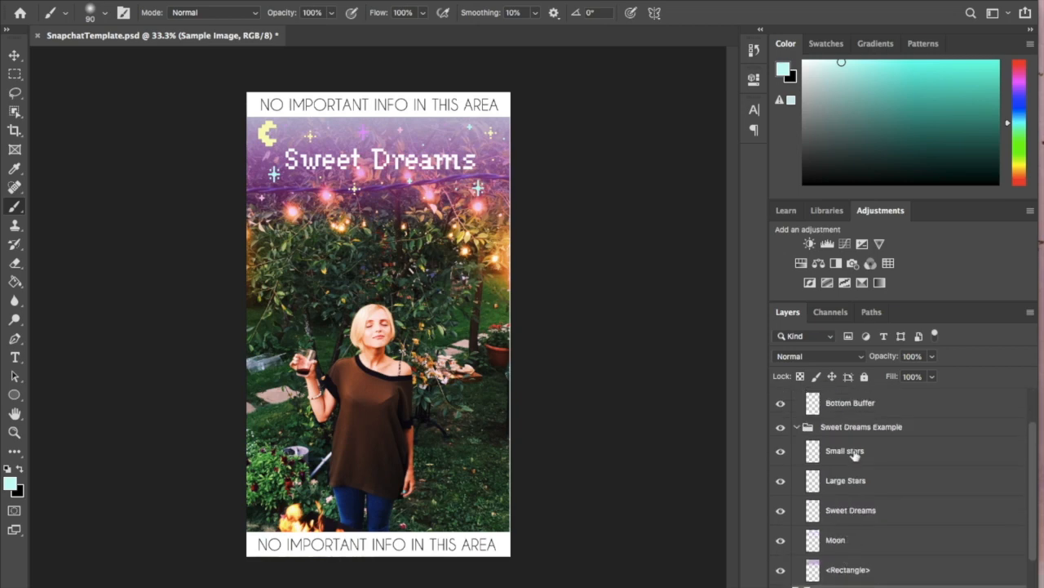
{"action": "left_click", "coordinate": [849, 433]}
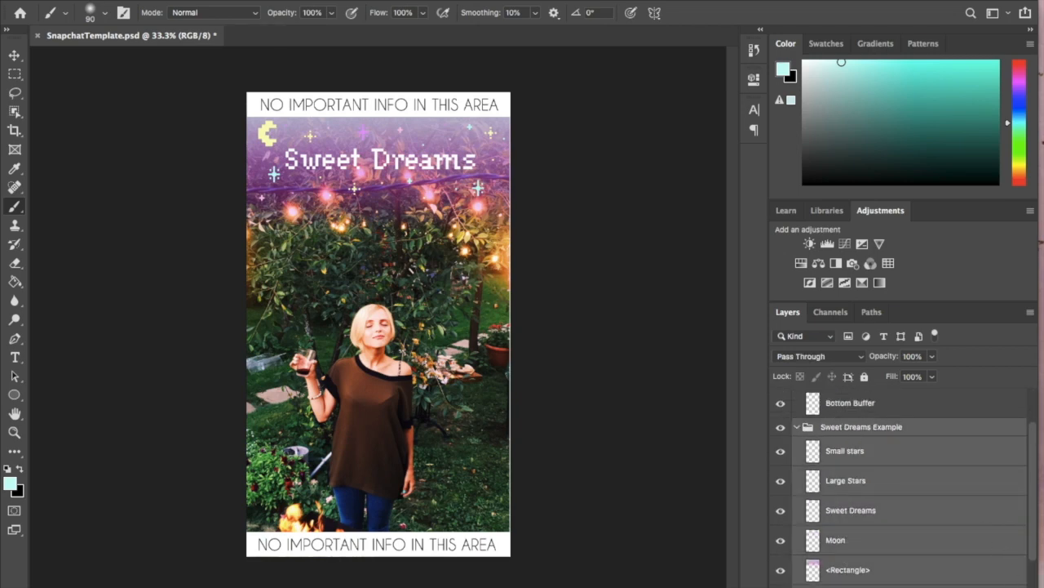
{"action": "key", "text": "Delete"}
{"action": "left_click", "coordinate": [647, 205]}
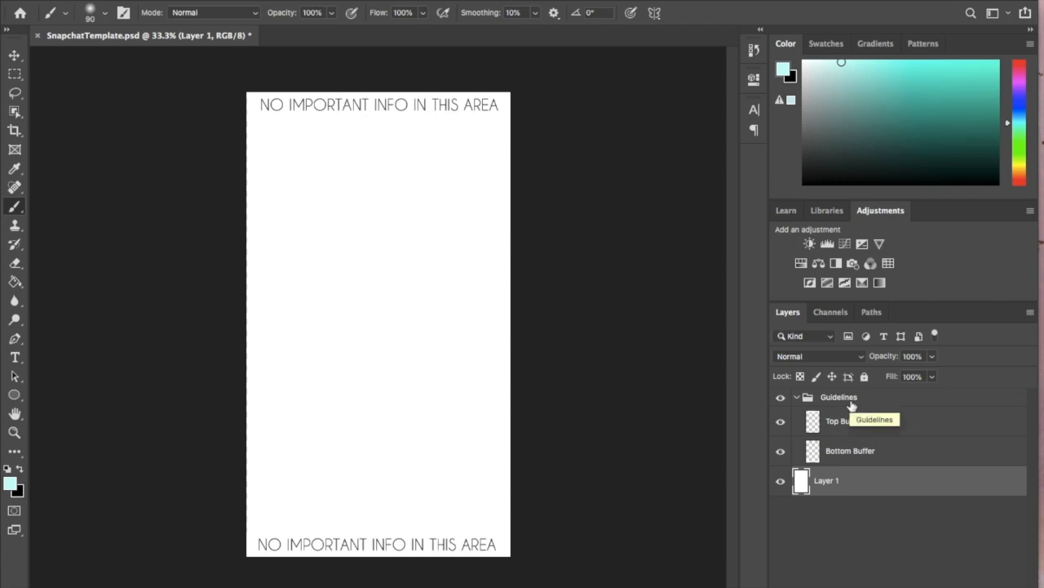
- Toggle Layer 1's visibility to compare the white background with transparency
{"action": "left_click", "coordinate": [781, 483]}
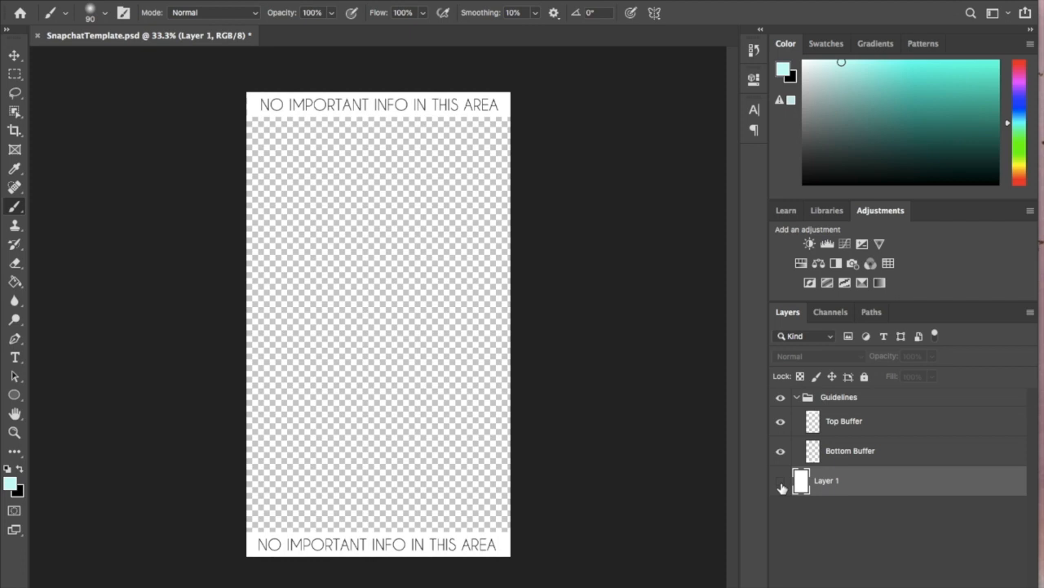
{"action": "left_click", "coordinate": [781, 484]}
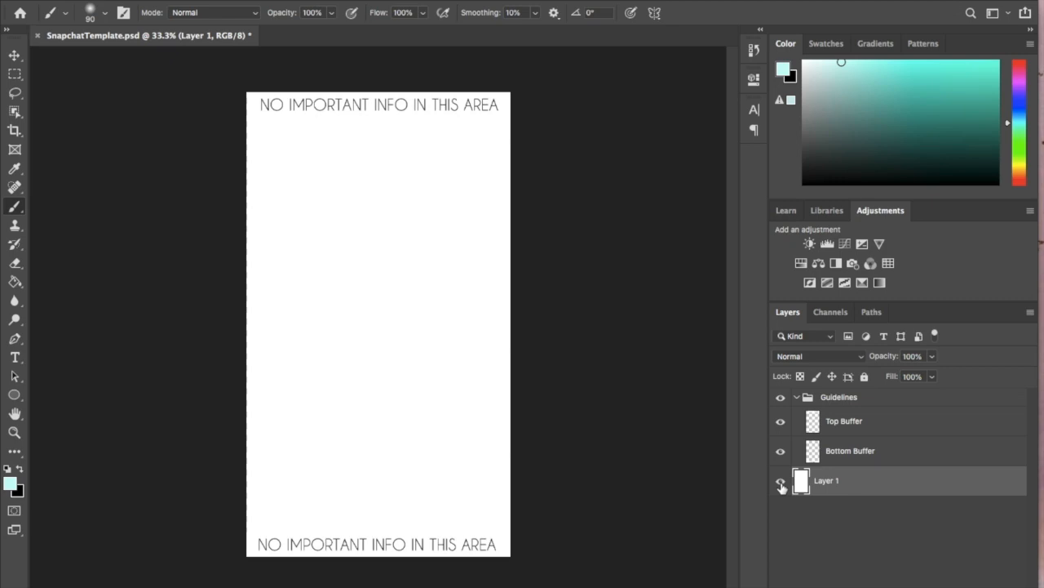
{"action": "left_click", "coordinate": [781, 481]}
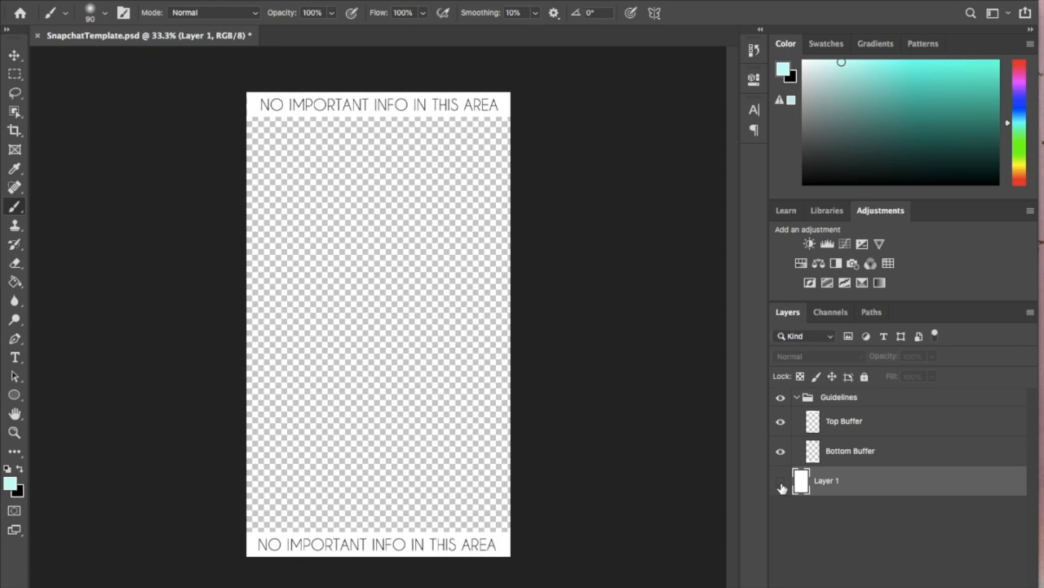
{"action": "left_click", "coordinate": [780, 483]}
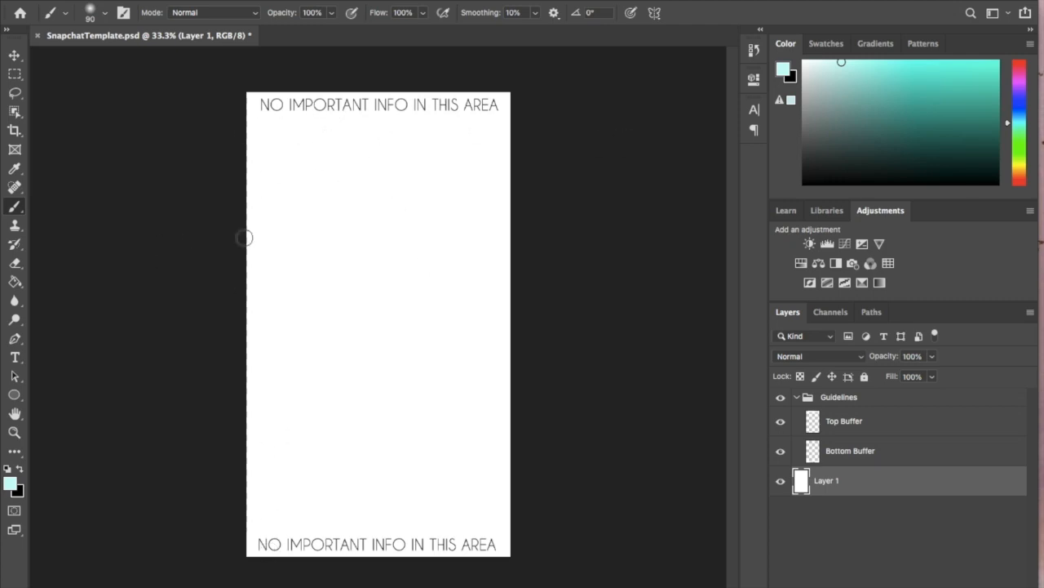
- Add a text layer reading WATERFORD in Caviar Dreams Regular and set its size to 72 pt
{"action": "left_click", "coordinate": [19, 360]}
{"action": "left_click", "coordinate": [342, 399]}
{"action": "type", "text": "Happy"}
{"action": "key", "text": "ctrl+a"}
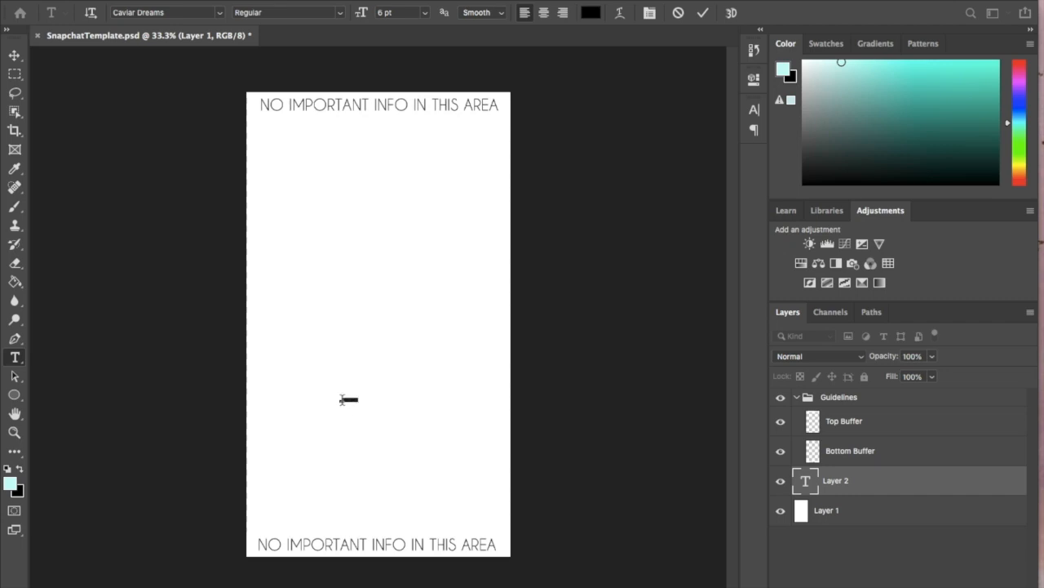
{"action": "left_click", "coordinate": [425, 13]}
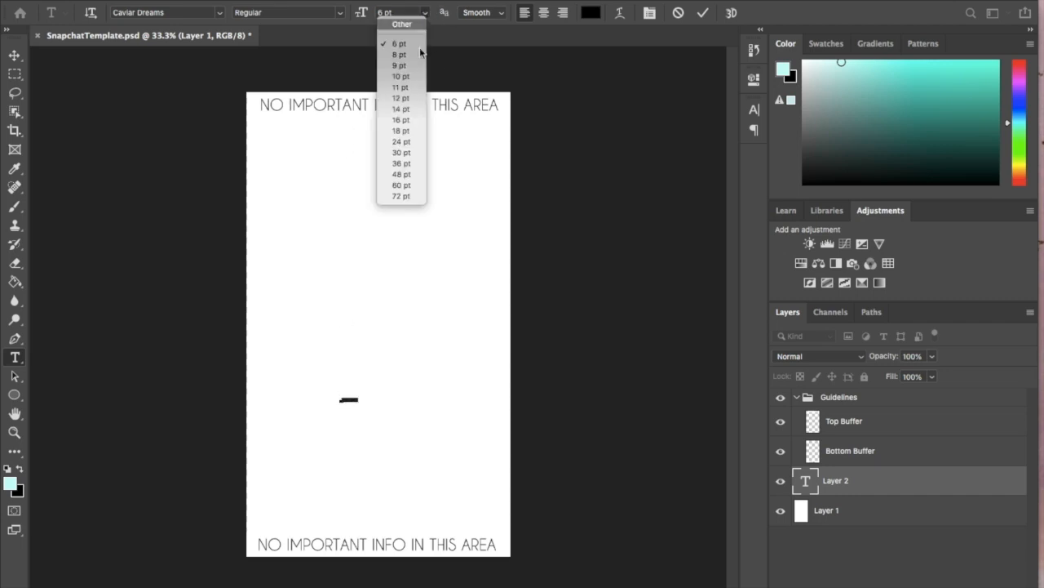
{"action": "left_click", "coordinate": [401, 196]}
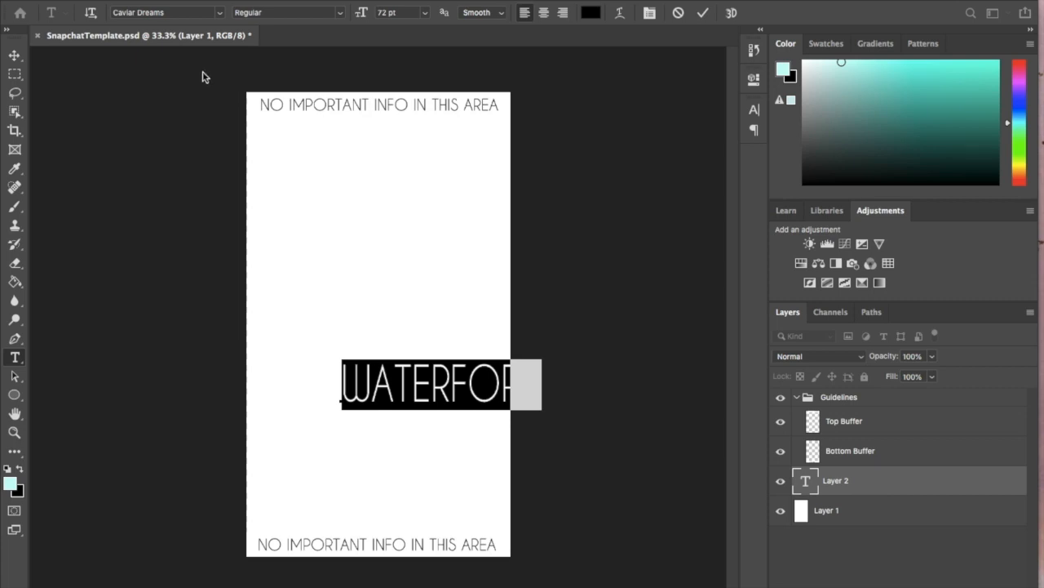
- Move the WATERFORD text to the lower part of the canvas, centred horizontally, with space above the bottom buffer
{"action": "left_click", "coordinate": [15, 57]}
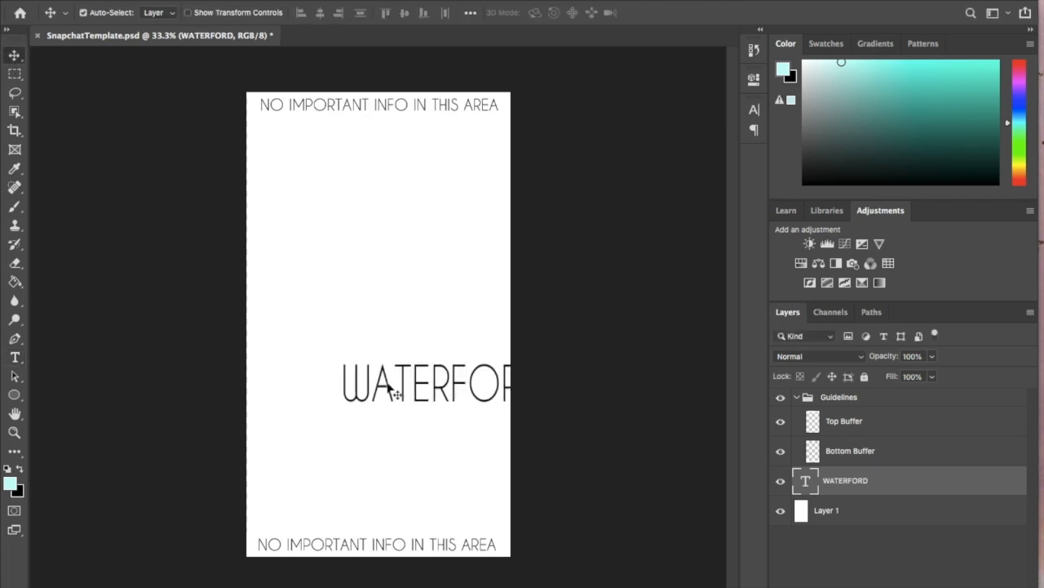
{"action": "left_click_drag", "start_coordinate": [392, 385], "coordinate": [324, 506]}
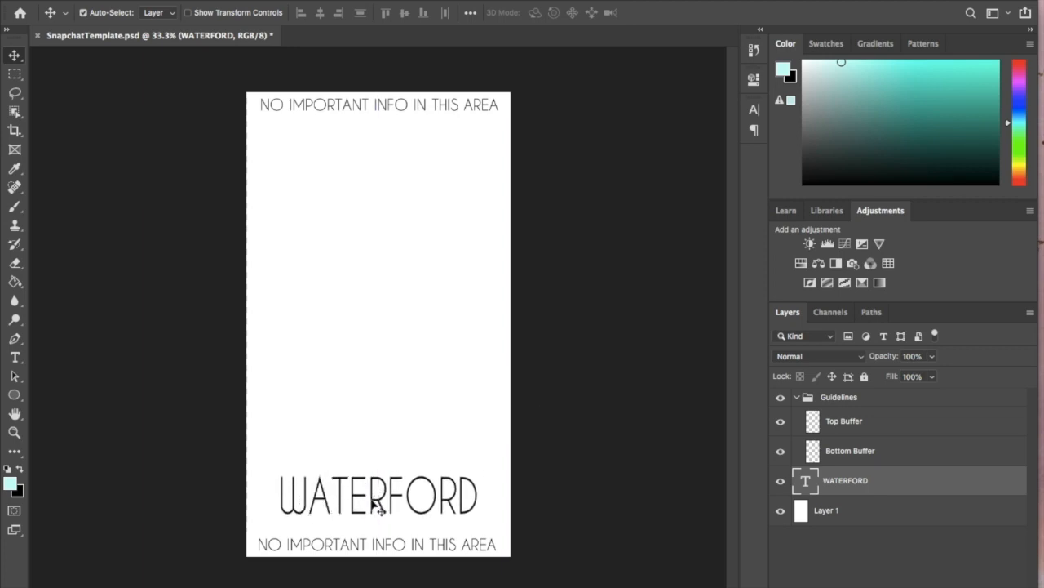
{"action": "left_click_drag", "start_coordinate": [380, 497], "coordinate": [378, 457]}
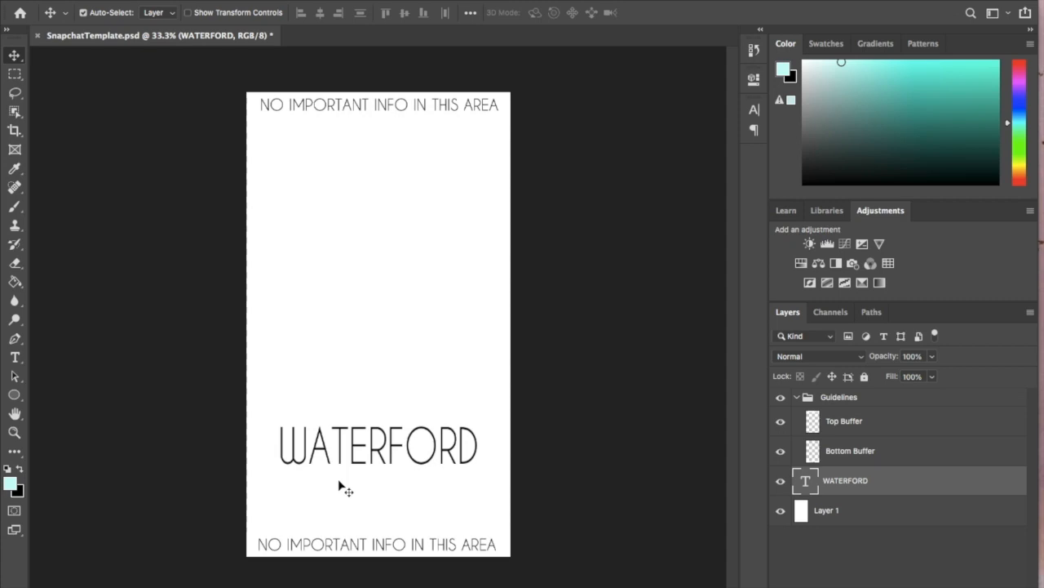
- Open the logo image W-WhiteBlueRed2.png from the Downloads folder as its own document in Photoshop
{"action": "mouse_move", "coordinate": [904, 586]}
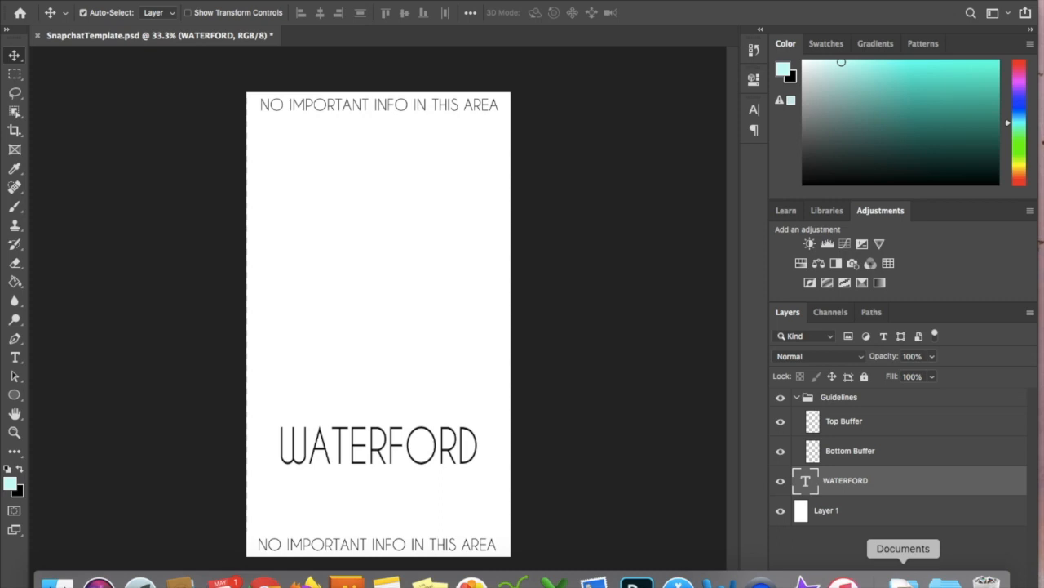
{"action": "left_click", "coordinate": [945, 581]}
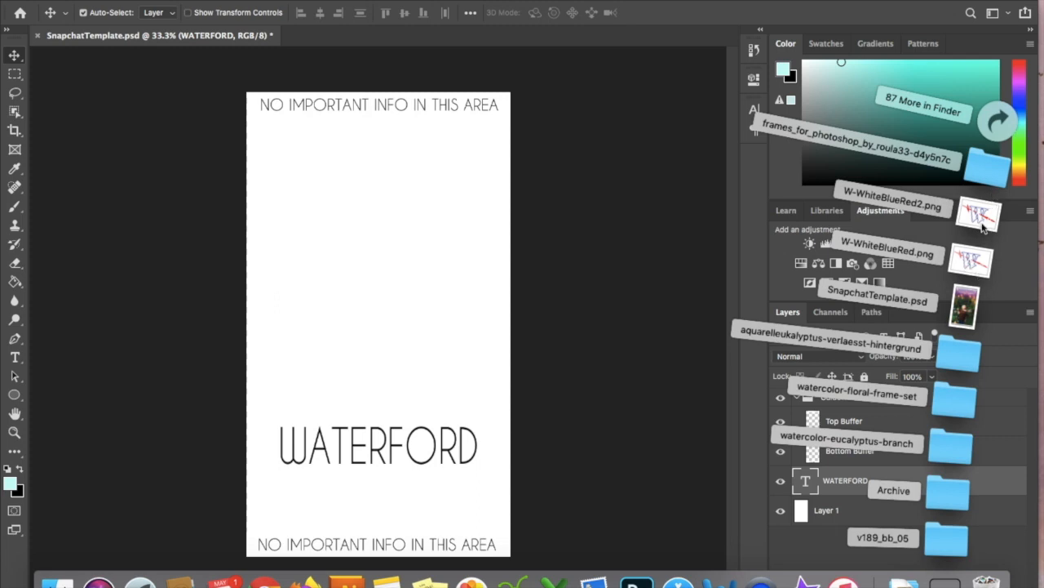
{"action": "left_click", "coordinate": [982, 222]}
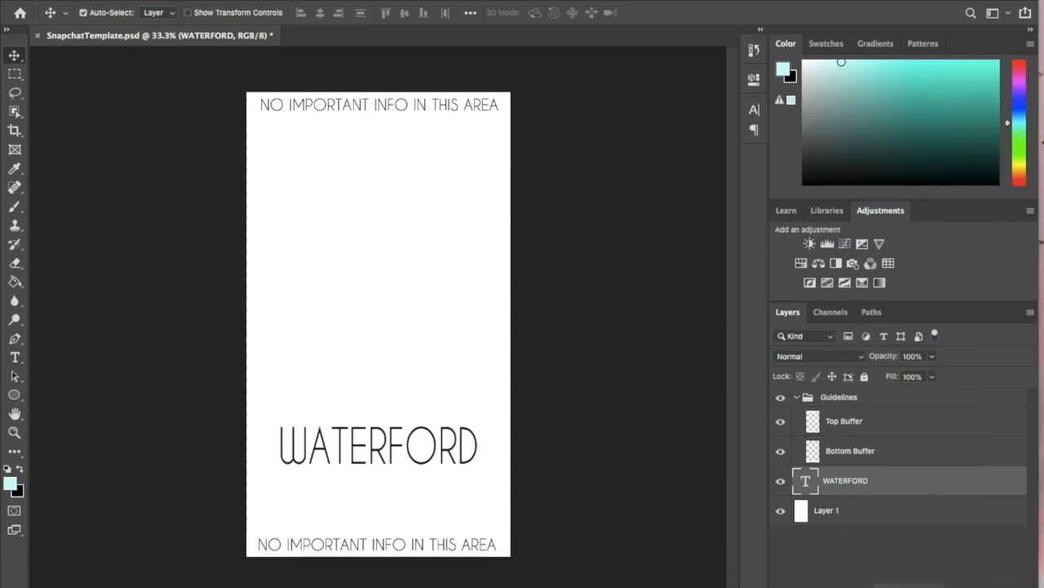
{"action": "mouse_move", "coordinate": [908, 583]}
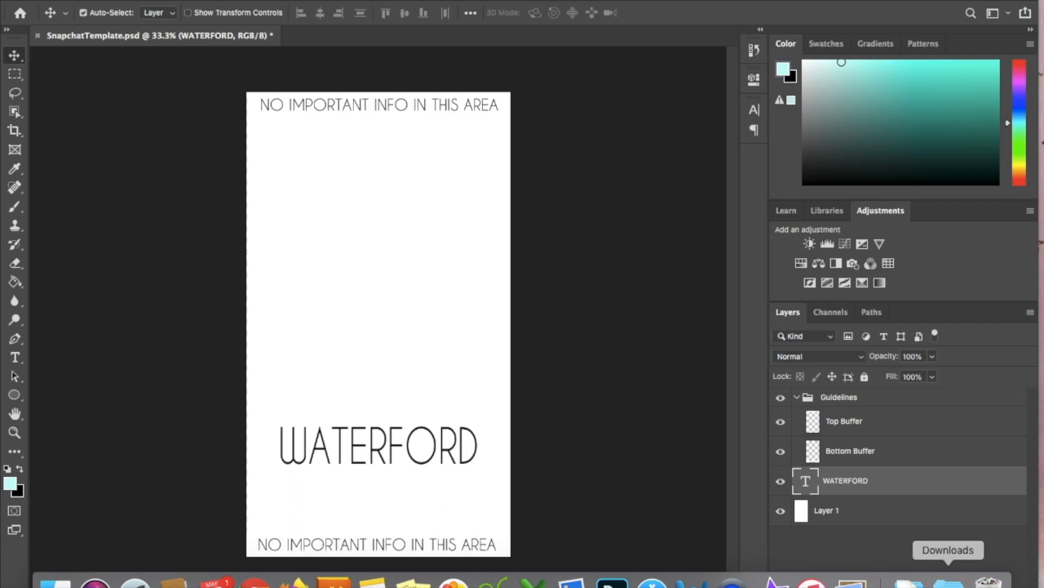
{"action": "key", "text": "super+Tab"}
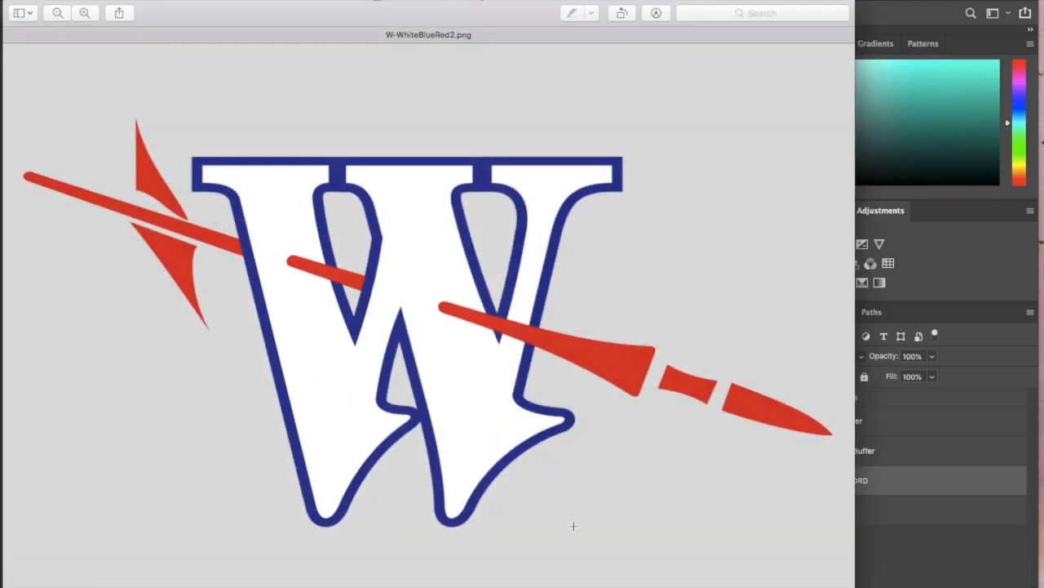
{"action": "mouse_move", "coordinate": [732, 583]}
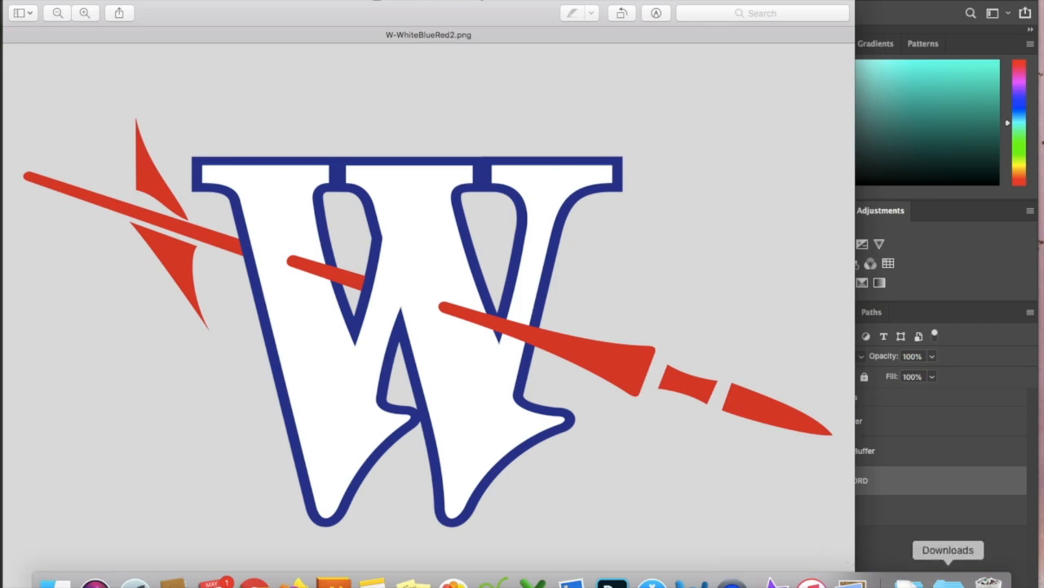
{"action": "left_click", "coordinate": [948, 582]}
{"action": "left_click_drag", "start_coordinate": [980, 219], "coordinate": [612, 583]}
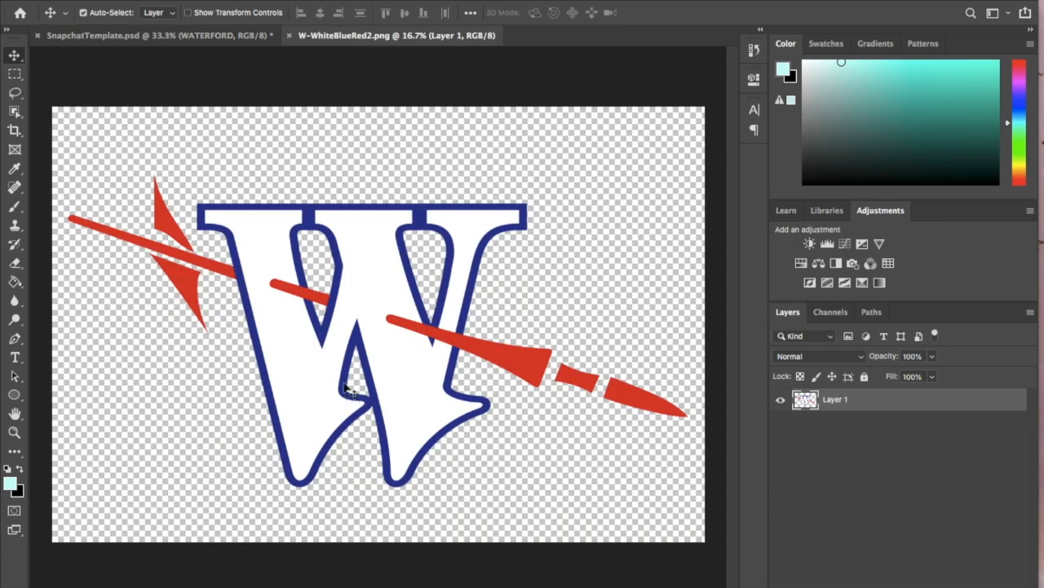
- Copy the W logo from W-WhiteBlueRed2.png into SnapchatTemplate.psd as a new layer above the WATERFORD text
{"action": "left_click", "coordinate": [131, 36]}
{"action": "left_click", "coordinate": [120, 2]}
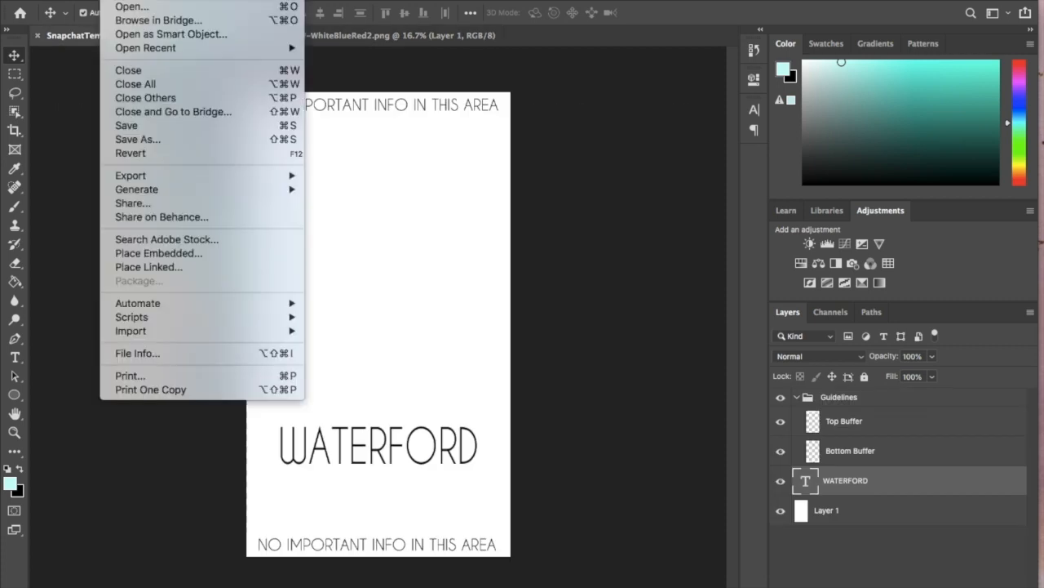
{"action": "left_click", "coordinate": [130, 1]}
{"action": "left_click", "coordinate": [354, 36]}
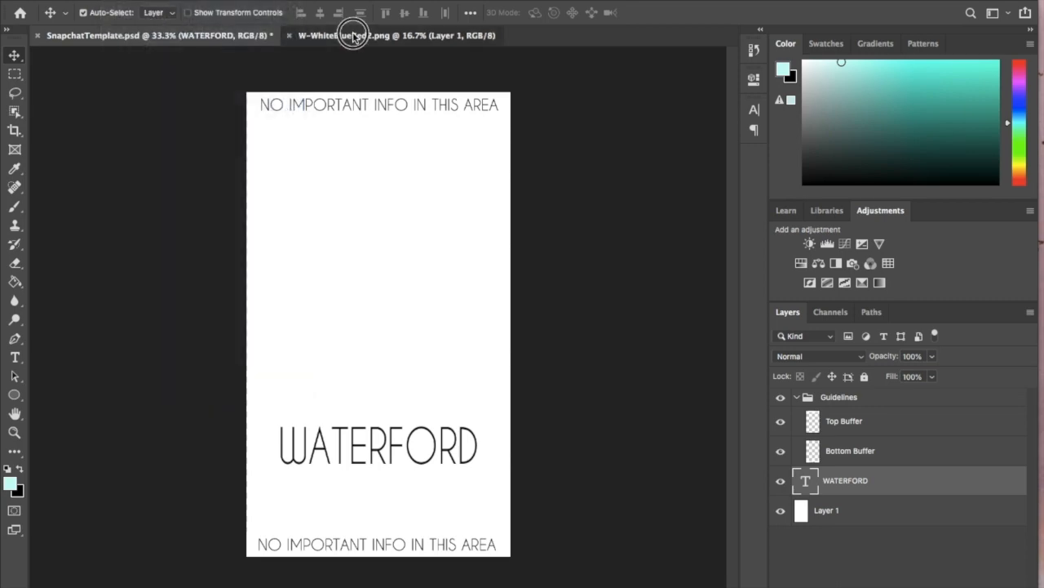
{"action": "left_click_drag", "start_coordinate": [255, 242], "coordinate": [332, 273]}
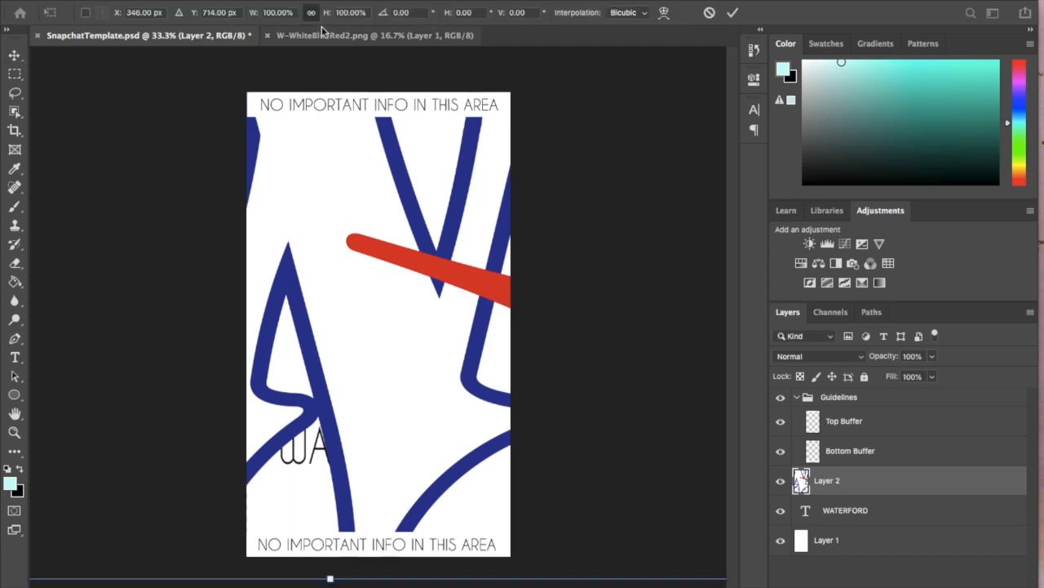
- Scale the W logo proportionally to 10% width and height and apply the transform
{"action": "left_click", "coordinate": [252, 14]}
{"action": "type", "text": "50"}
{"action": "key", "text": "Return"}
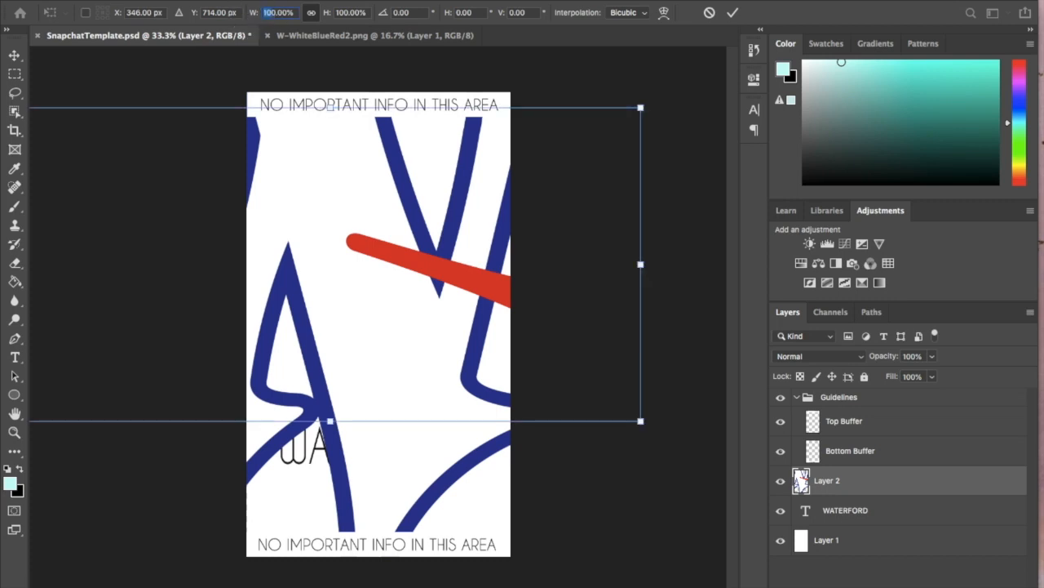
{"action": "type", "text": "3"}
{"action": "key", "text": "Return"}
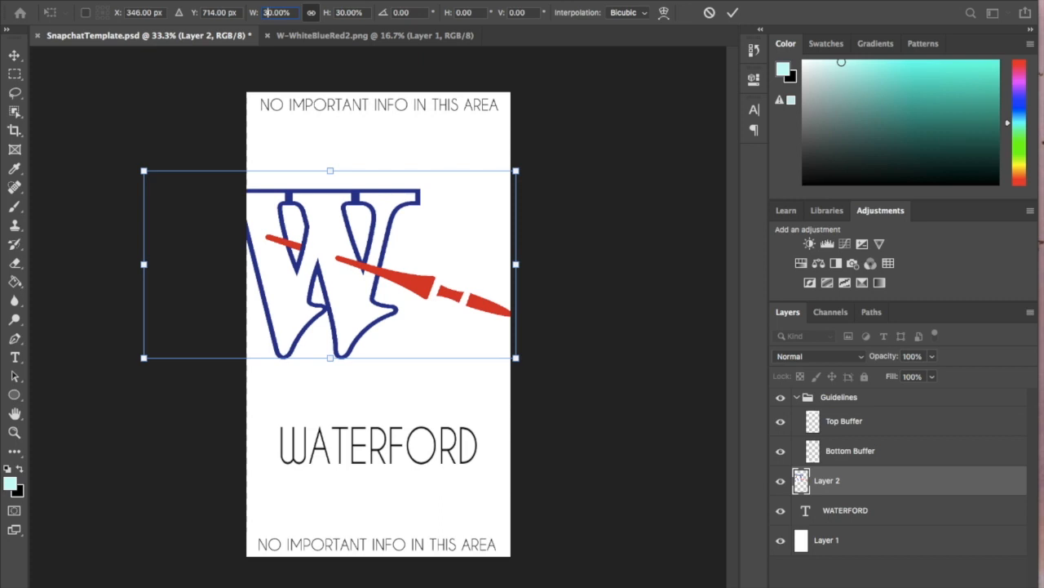
{"action": "type", "text": "1"}
{"action": "key", "text": "Return"}
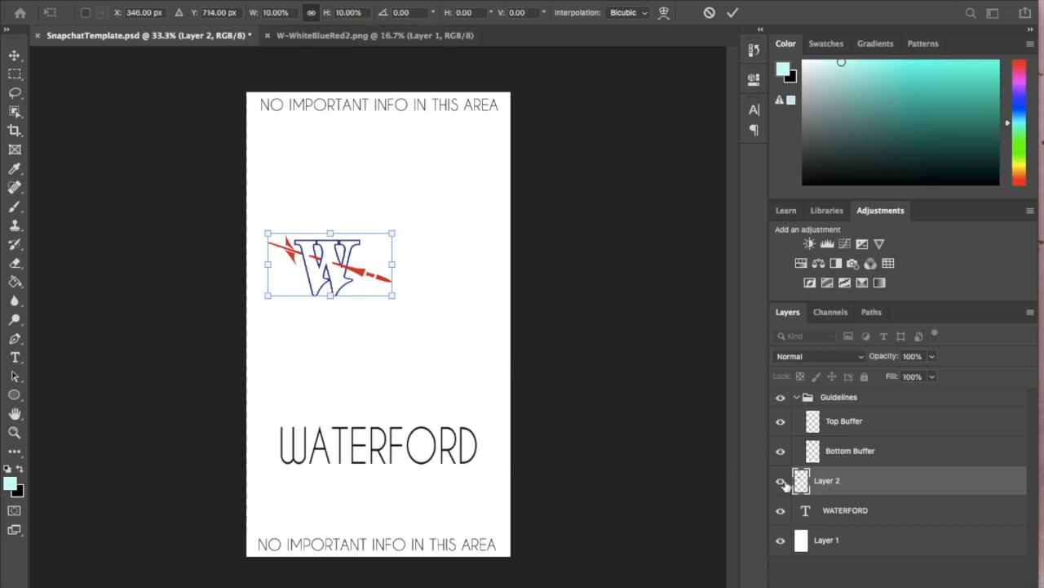
{"action": "key", "text": "Return"}
- Hide the white Layer 1 and move the W logo down over the start of the WATERFORD text
{"action": "left_click", "coordinate": [781, 540]}
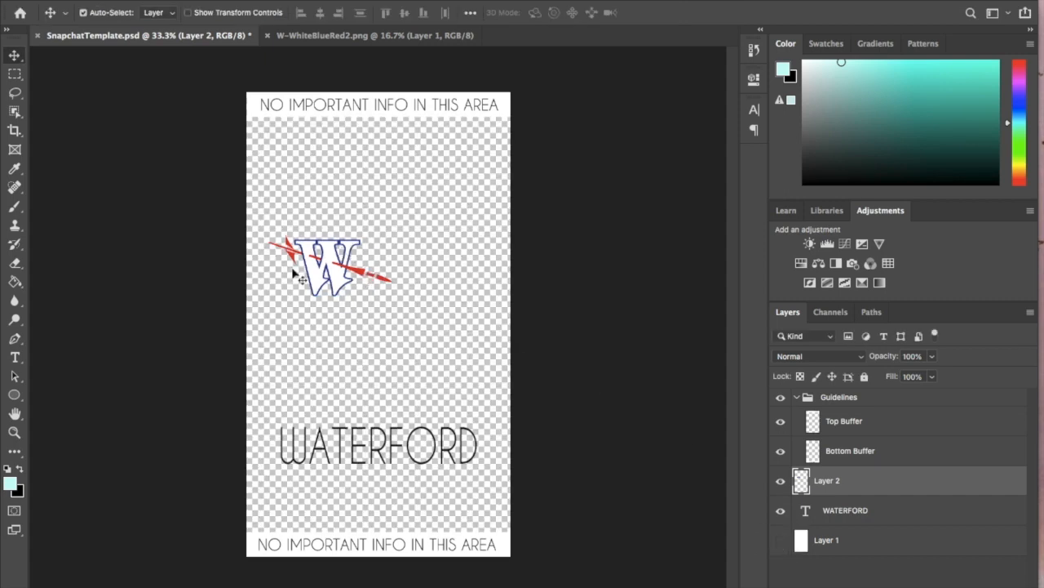
{"action": "left_click_drag", "start_coordinate": [335, 273], "coordinate": [329, 488]}
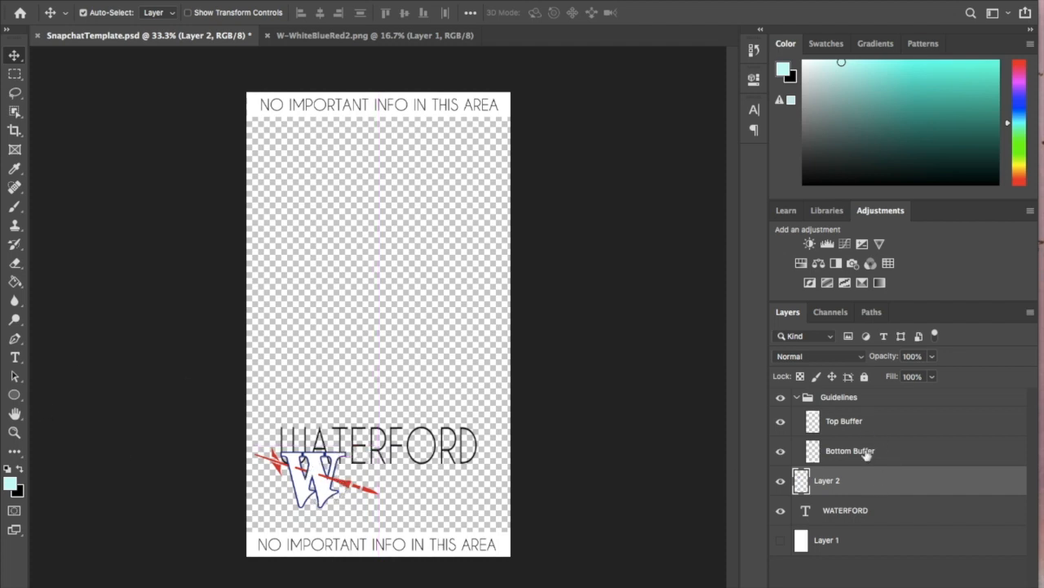
- Delete the WATERFORD text layer from the geofilter
{"action": "left_click", "coordinate": [873, 511]}
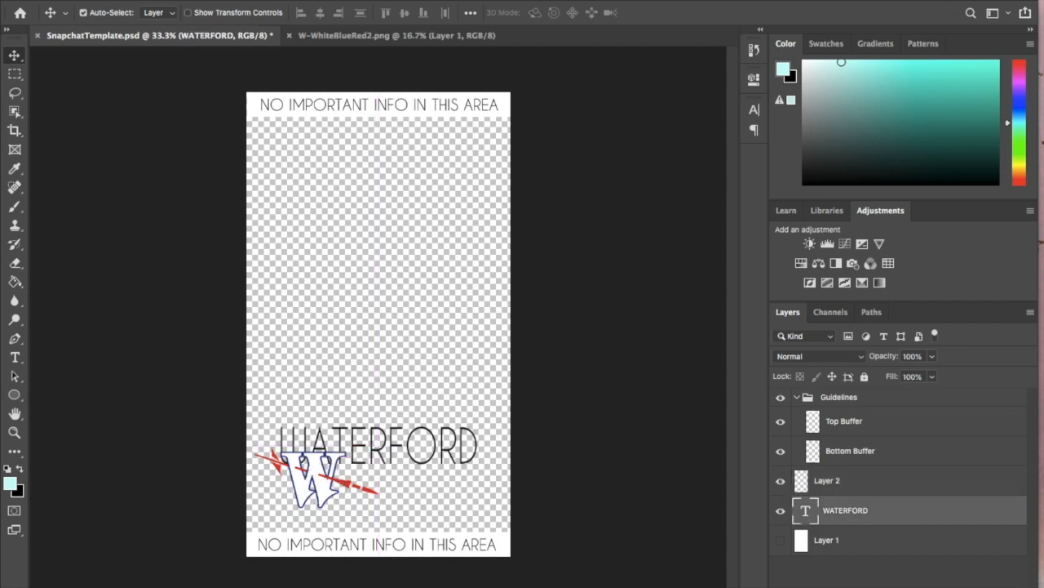
{"action": "left_click", "coordinate": [967, 585]}
{"action": "left_click", "coordinate": [630, 205]}
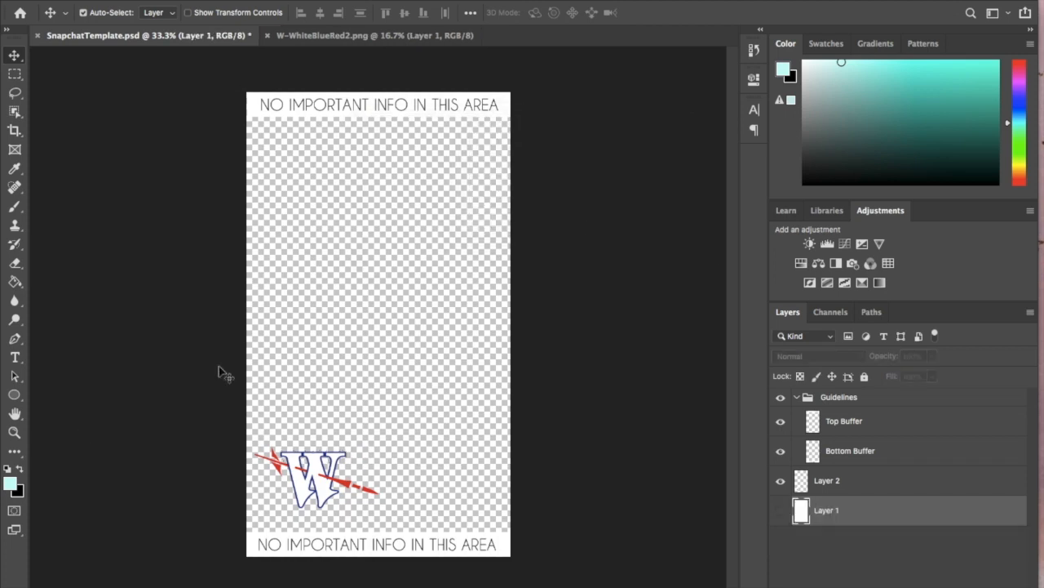
- Add black 72 pt Caviar Dreams text reading HOME OF THE / LANCERS on two lines and place it above the W logo
{"action": "left_click", "coordinate": [15, 357]}
{"action": "left_click", "coordinate": [380, 441]}
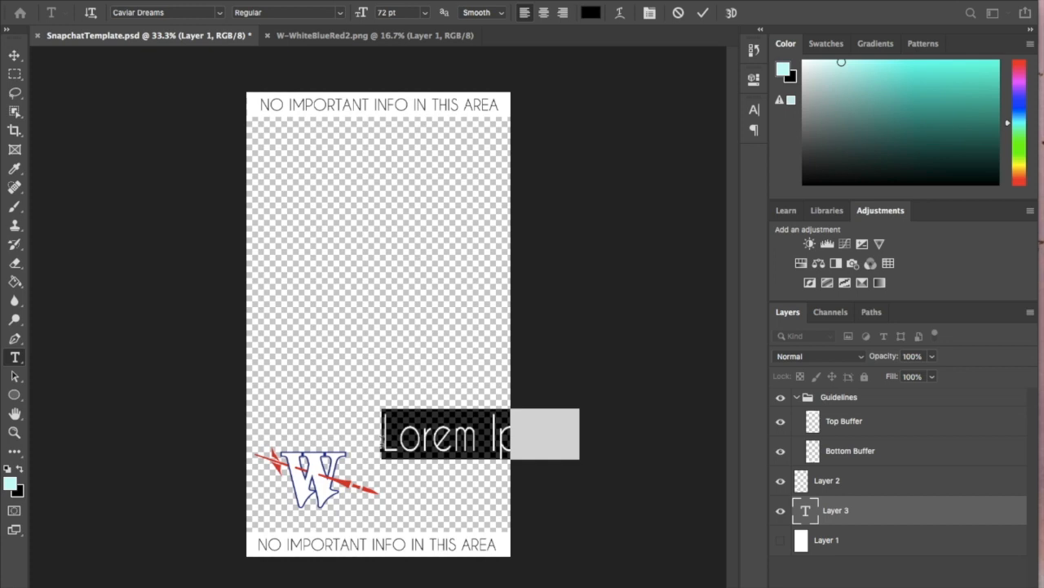
{"action": "type", "text": "HOME COTHE"}
{"action": "key", "text": "Return"}
{"action": "type", "text": "LANCERS"}
{"action": "left_click", "coordinate": [14, 55]}
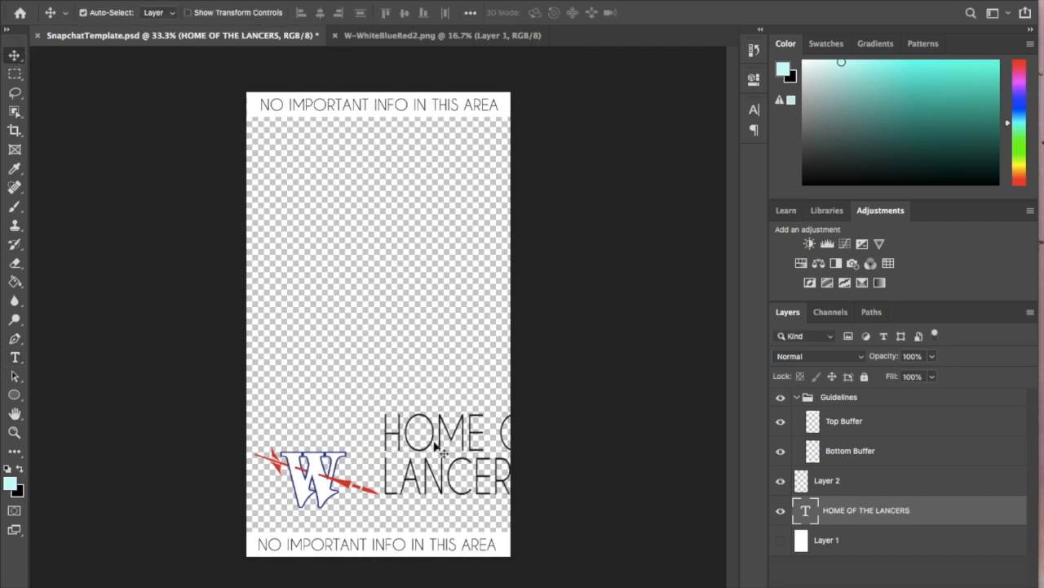
{"action": "left_click_drag", "start_coordinate": [435, 445], "coordinate": [318, 379]}
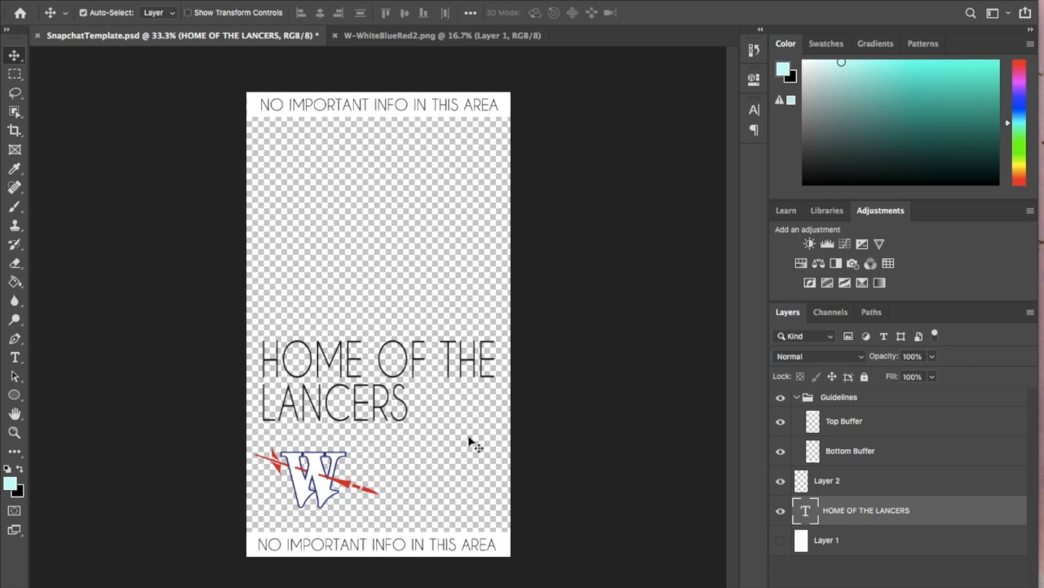
- Try the Magnolia Sky font on the word LANCERS in the two-line text
{"action": "left_click", "coordinate": [16, 357]}
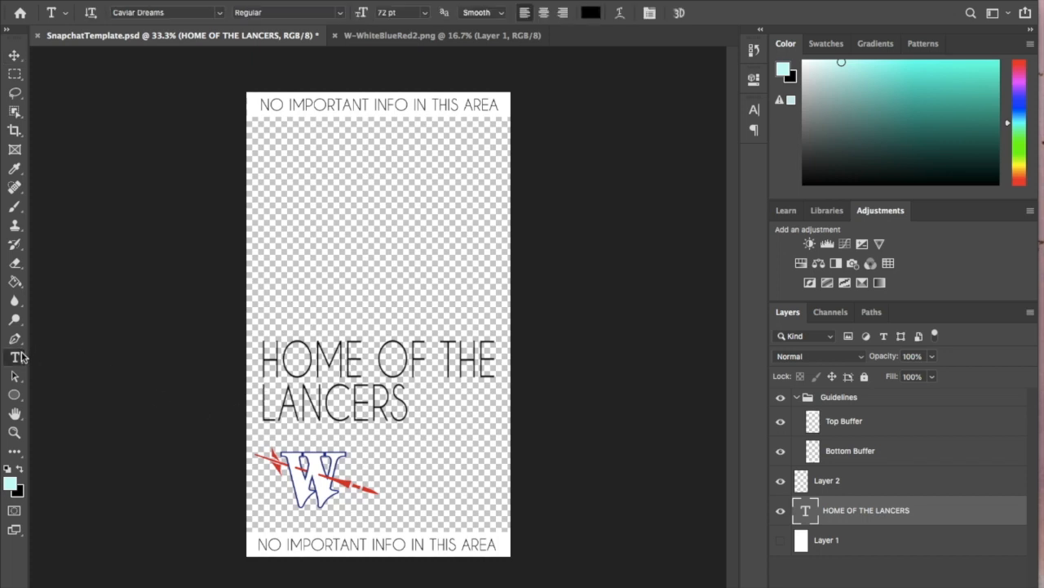
{"action": "left_click_drag", "start_coordinate": [408, 400], "coordinate": [251, 417]}
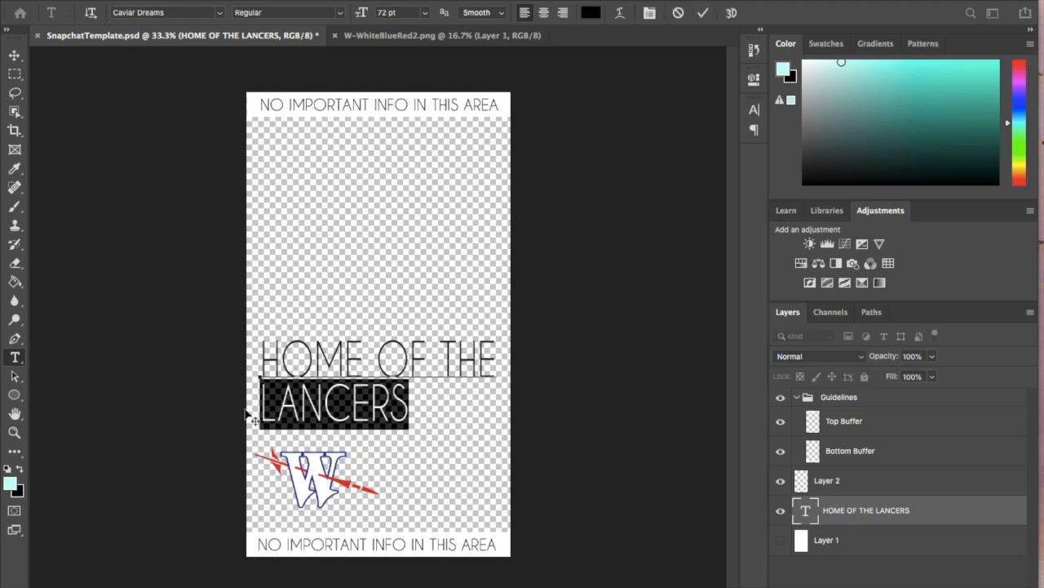
{"action": "left_click", "coordinate": [219, 13]}
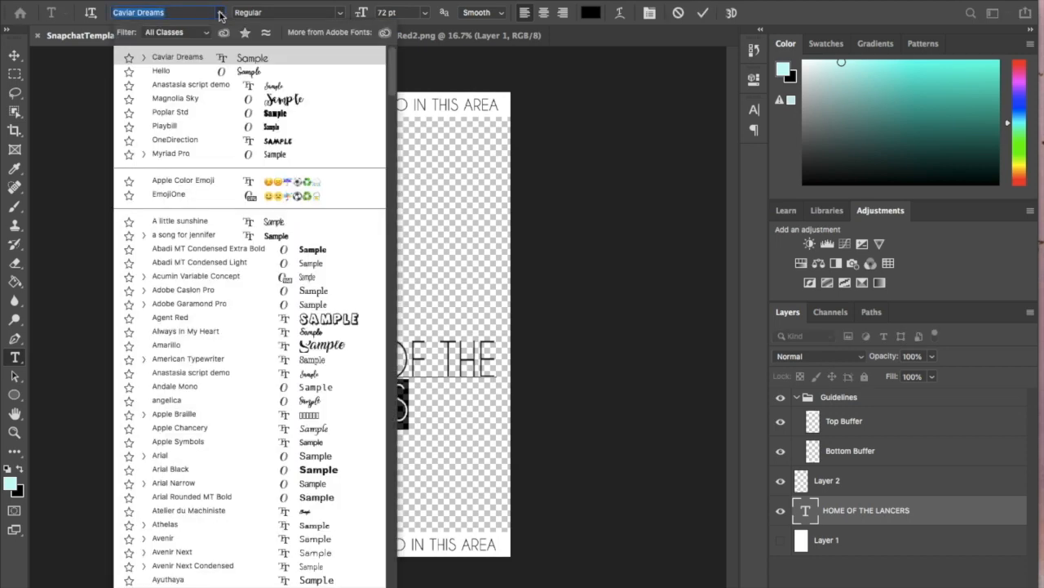
{"action": "left_click", "coordinate": [219, 98]}
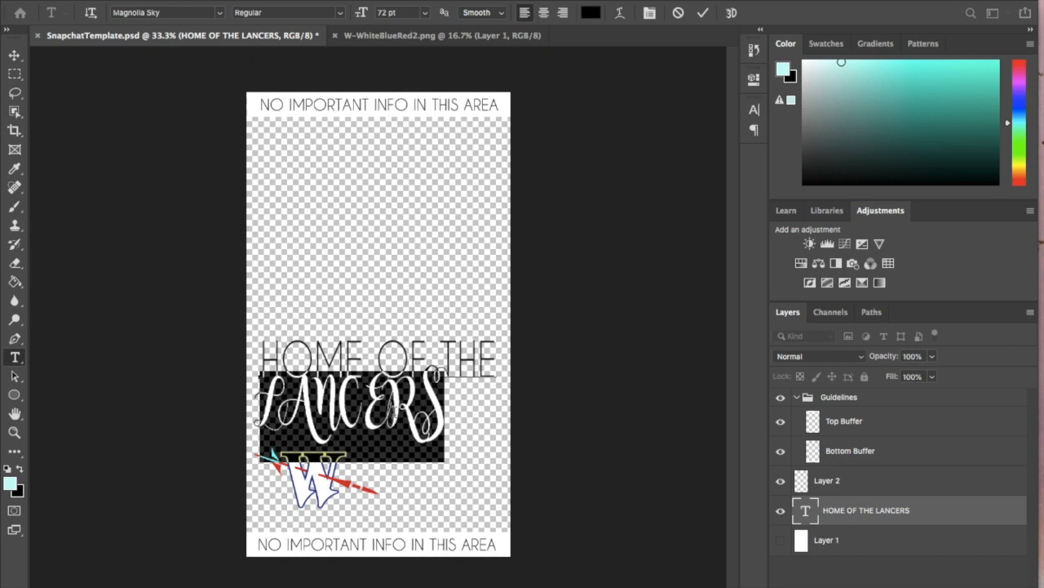
{"action": "left_click", "coordinate": [754, 110]}
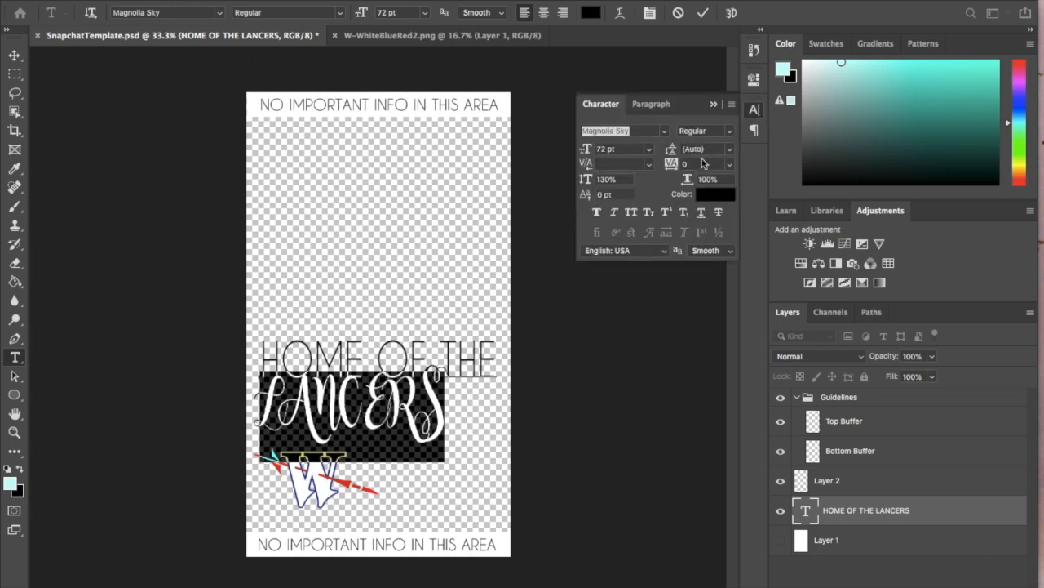
{"action": "left_click", "coordinate": [755, 111]}
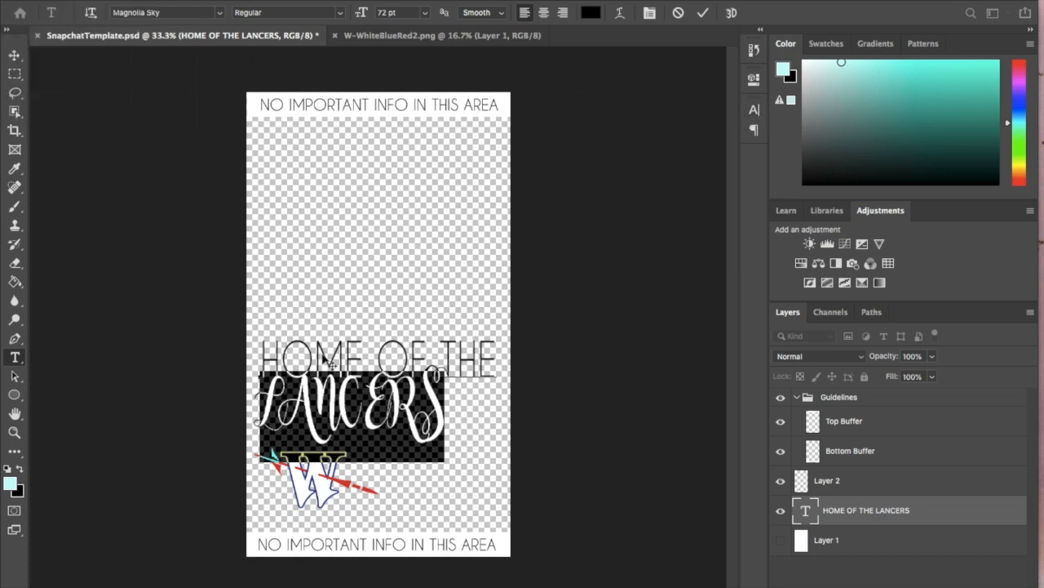
- Remove LANCERS from the text layer and set the remaining HOME OF THE line to 60 pt
{"action": "key", "text": "BackSpace"}
{"action": "key", "text": "BackSpace"}
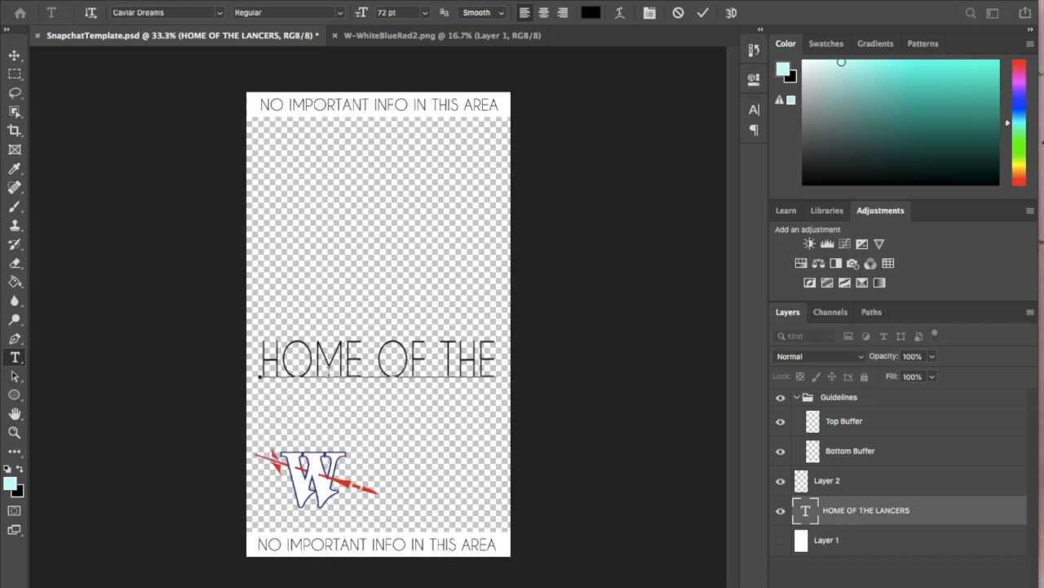
{"action": "key", "text": "ctrl+a"}
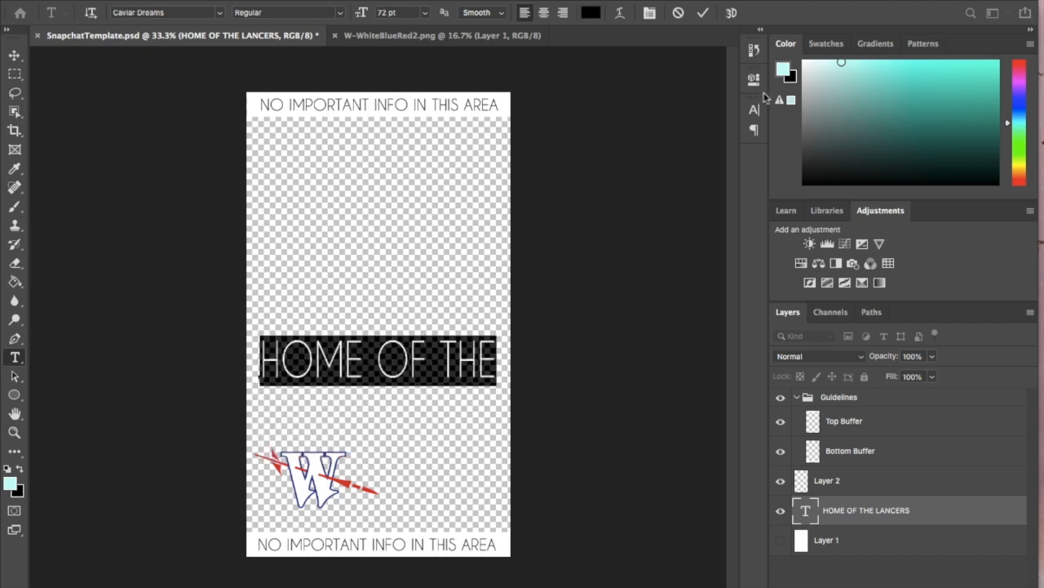
{"action": "left_click", "coordinate": [425, 12]}
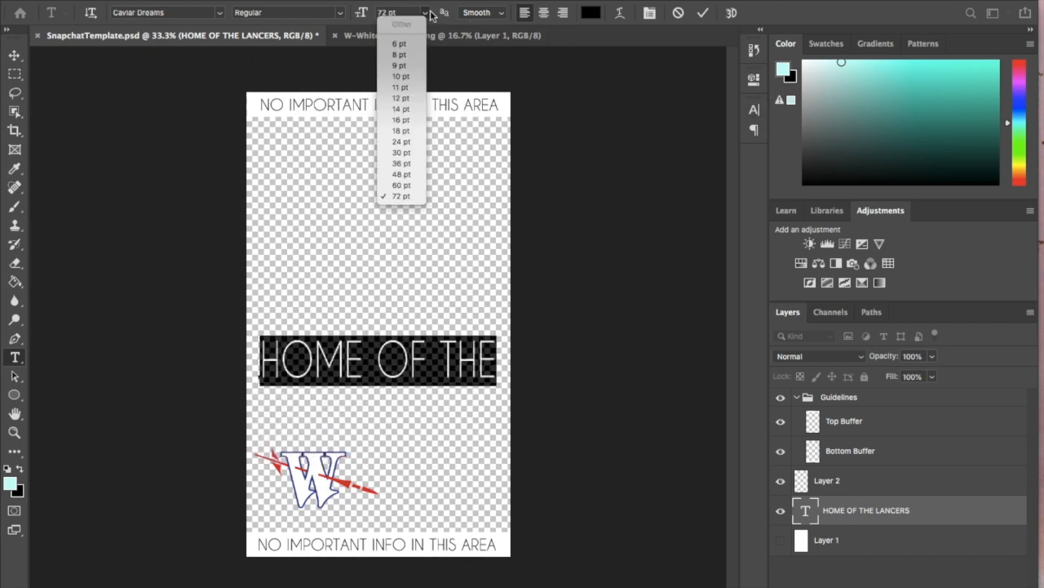
{"action": "left_click", "coordinate": [404, 185]}
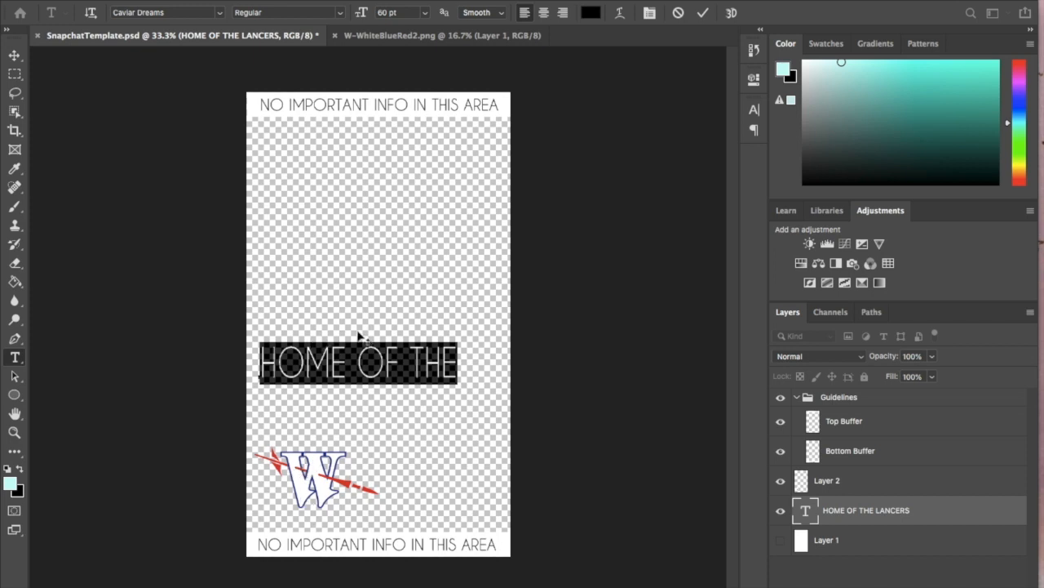
- Move the HOME OF THE text beside the W logo, scale it down to fit the canvas, and nudge it against the logo
{"action": "left_click", "coordinate": [15, 55]}
{"action": "left_click_drag", "start_coordinate": [371, 378], "coordinate": [418, 482]}
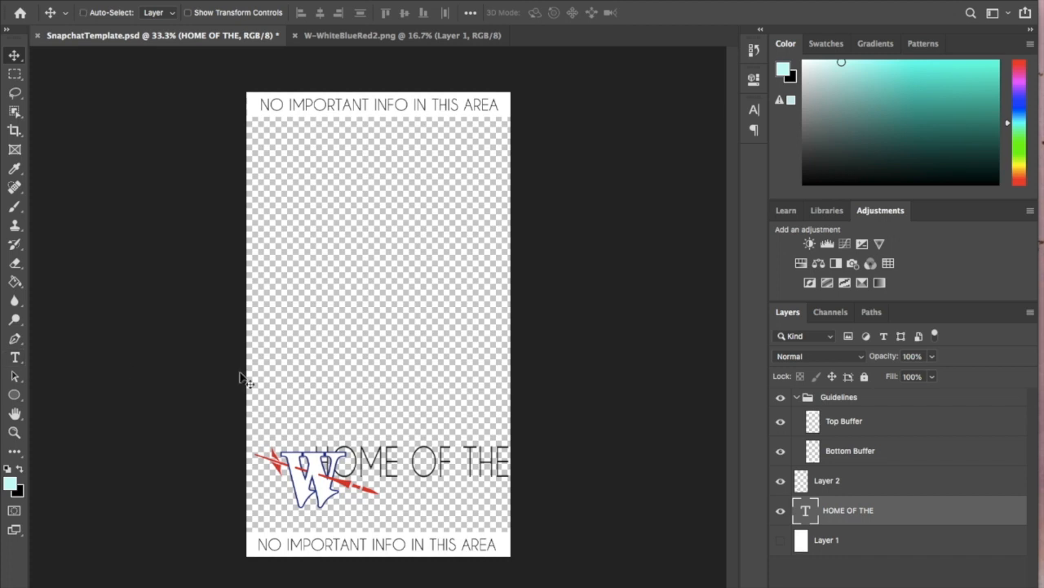
{"action": "key", "text": "ctrl+t"}
{"action": "left_click_drag", "start_coordinate": [312, 441], "coordinate": [359, 463]}
{"action": "key", "text": "Return"}
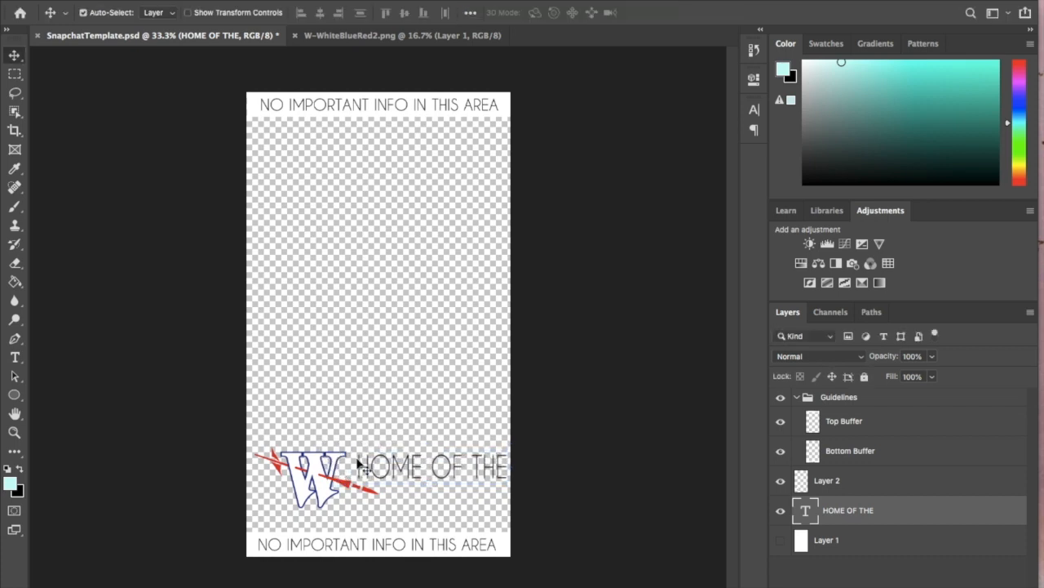
{"action": "key", "text": "Left"}
{"action": "key", "text": "Left"}
{"action": "key", "text": "Left"}
{"action": "key", "text": "Left"}
{"action": "key", "text": "Left"}
{"action": "key", "text": "Left"}
{"action": "key", "text": "Left"}
{"action": "key", "text": "Left"}
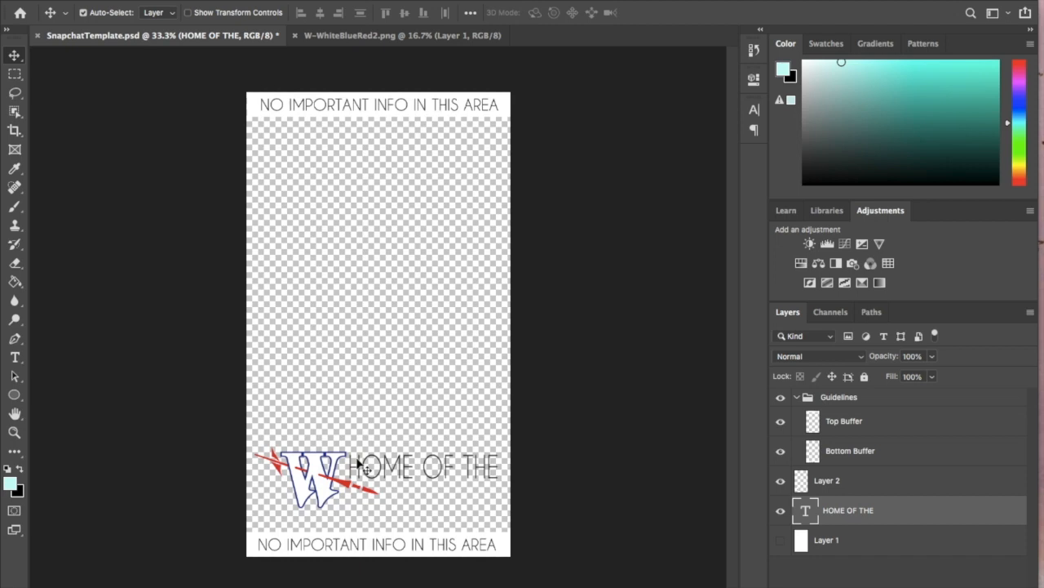
- Show the white Layer 1 and add a separate text layer reading Lancers above the HOME OF THE line
{"action": "left_click", "coordinate": [780, 540]}
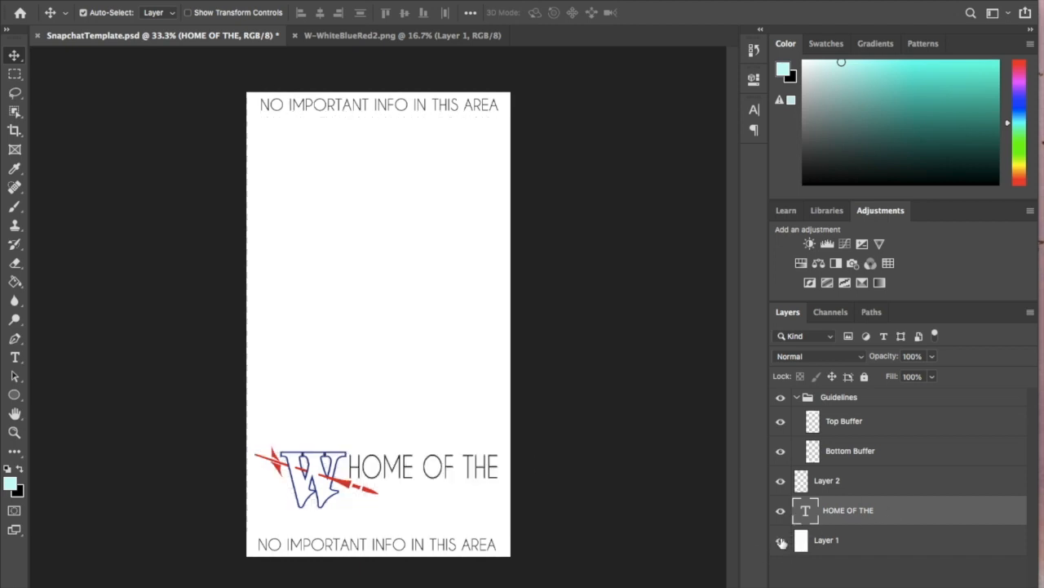
{"action": "left_click", "coordinate": [14, 356]}
{"action": "left_click", "coordinate": [336, 352]}
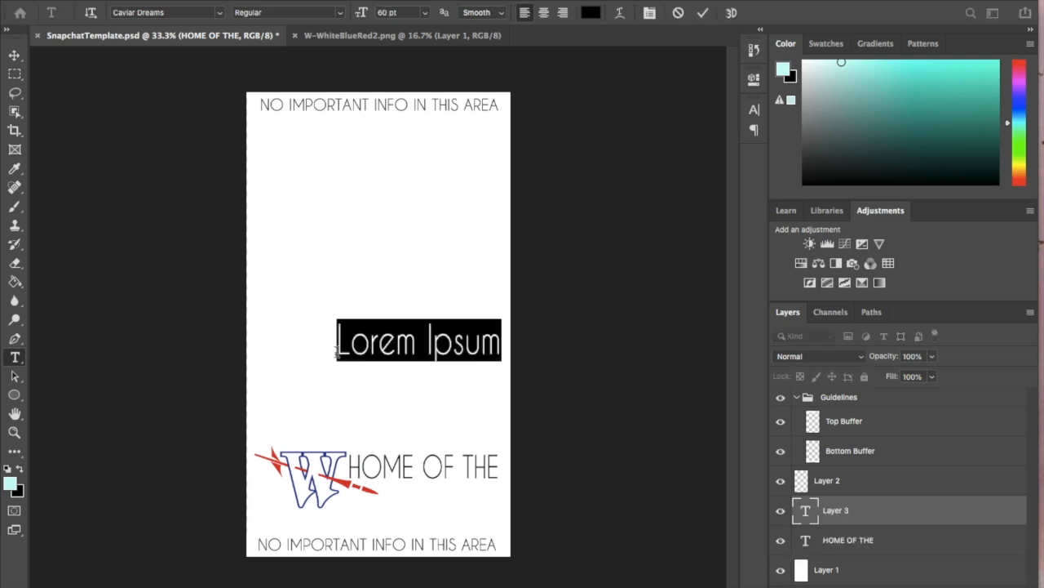
{"action": "type", "text": "Lancers"}
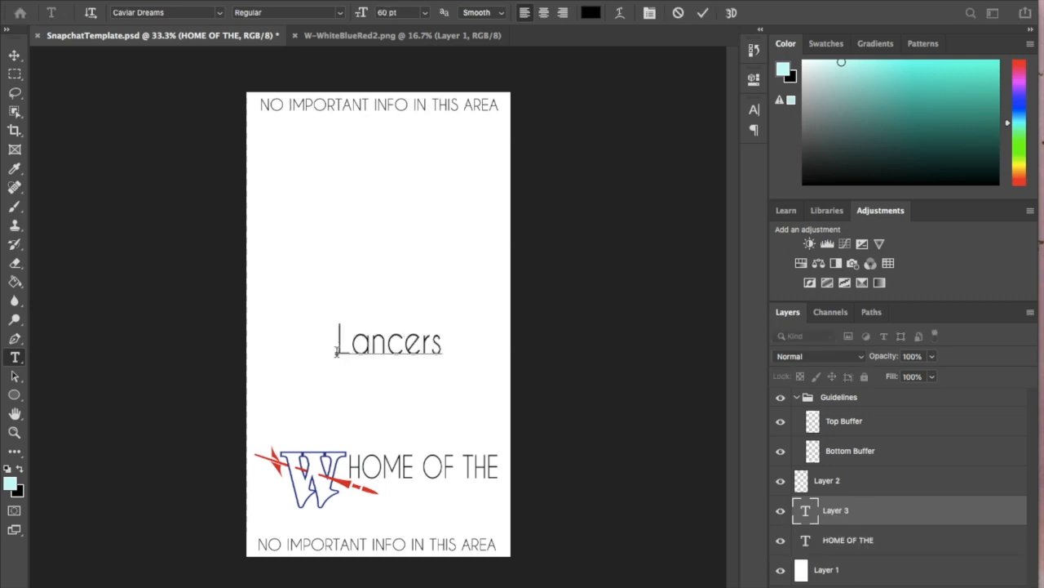
- Try the Lancers text in the Hello font at 72 pt
{"action": "key", "text": "super+a"}
{"action": "left_click", "coordinate": [219, 15]}
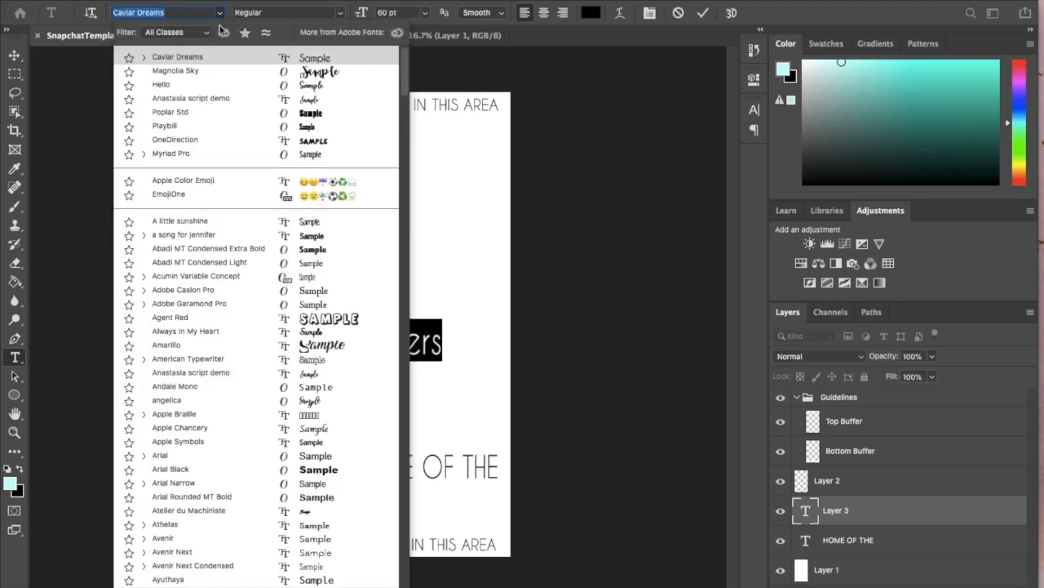
{"action": "left_click", "coordinate": [226, 90]}
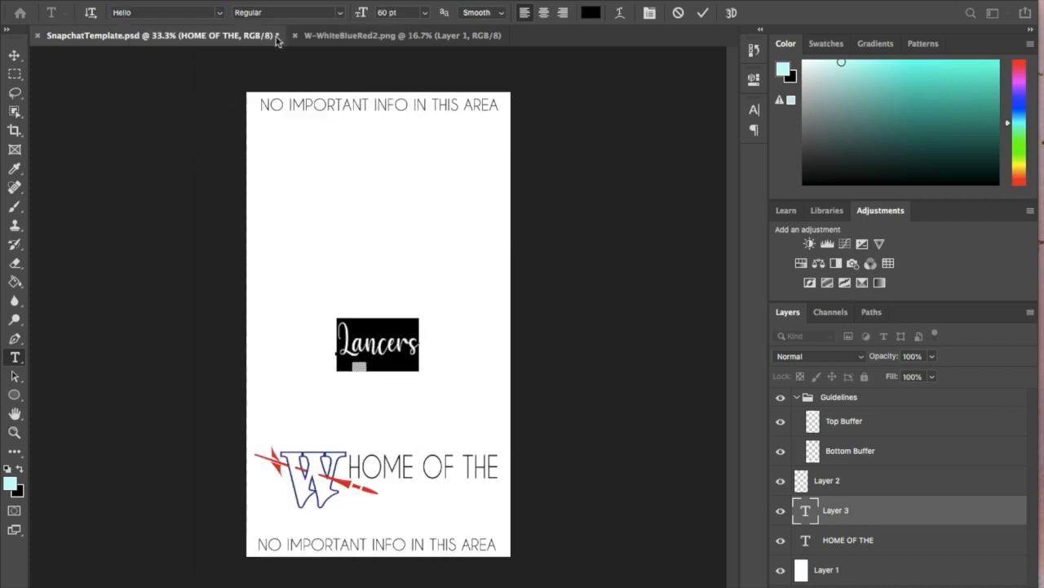
{"action": "left_click", "coordinate": [425, 13]}
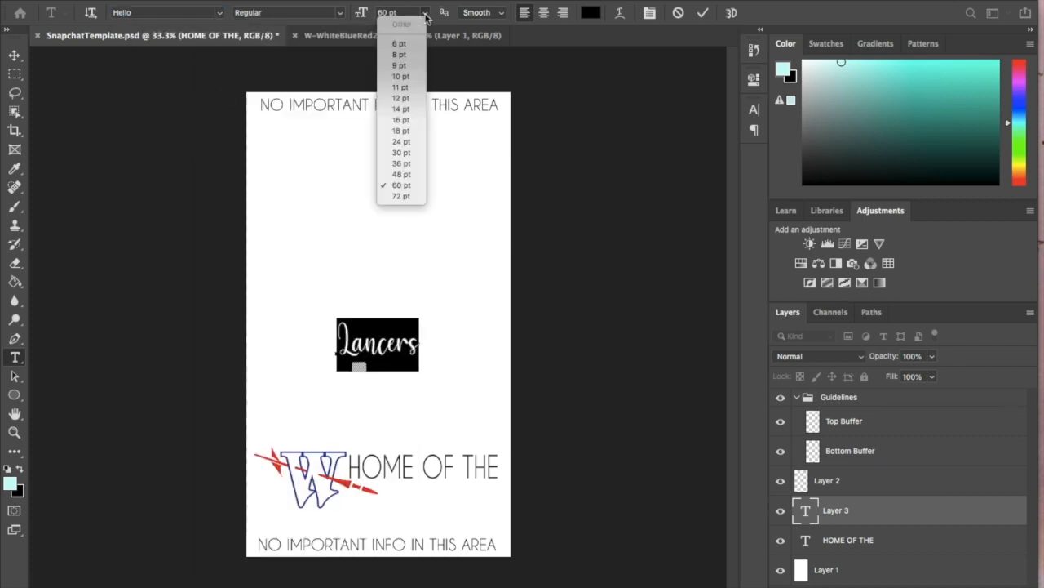
{"action": "left_click", "coordinate": [408, 201]}
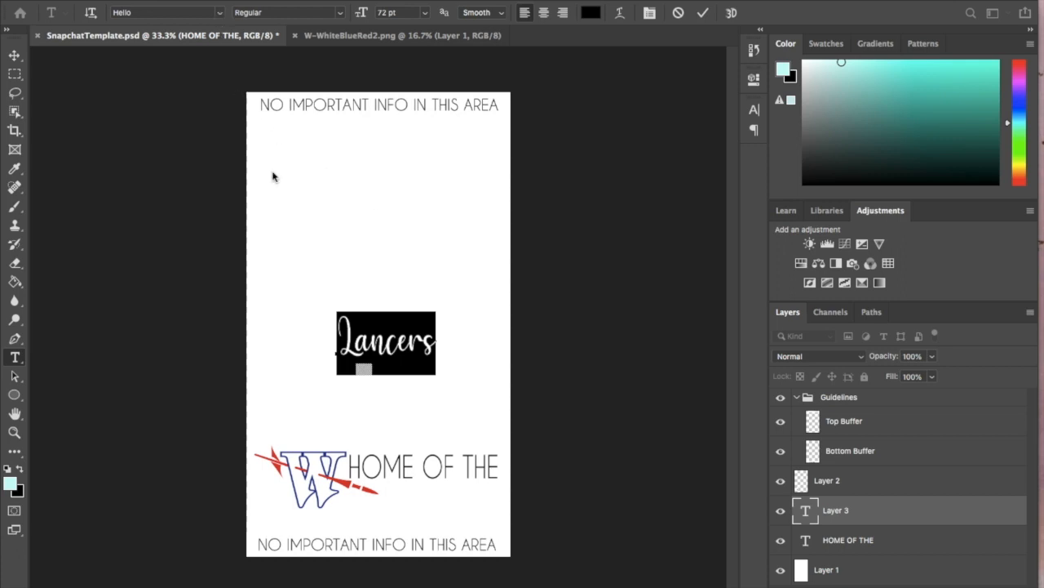
- Try the Lancers text in the Anastasia script demo font, first at 100 pt and then at 150 pt
{"action": "left_click", "coordinate": [220, 11]}
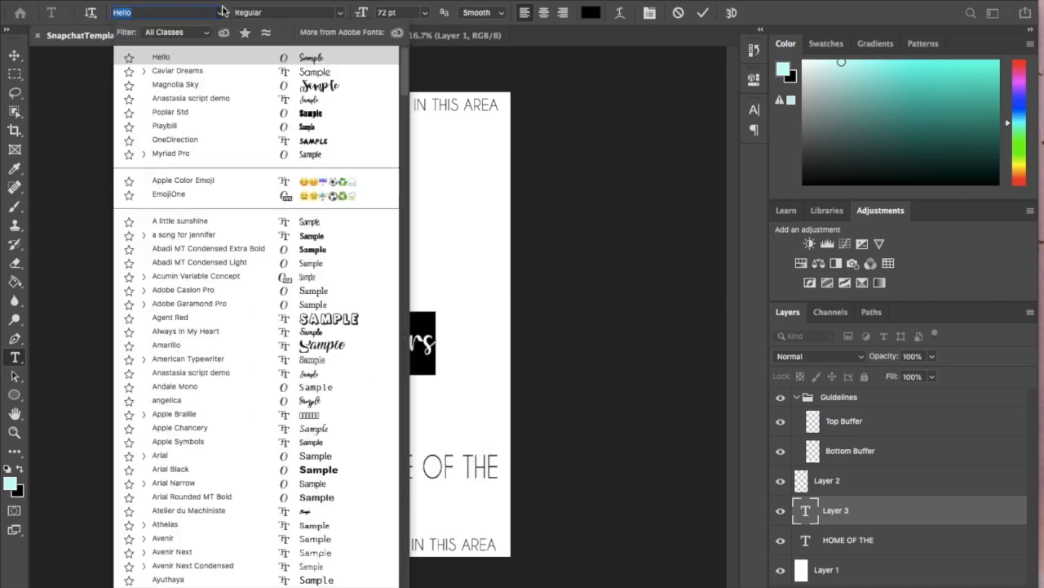
{"action": "left_click", "coordinate": [238, 101]}
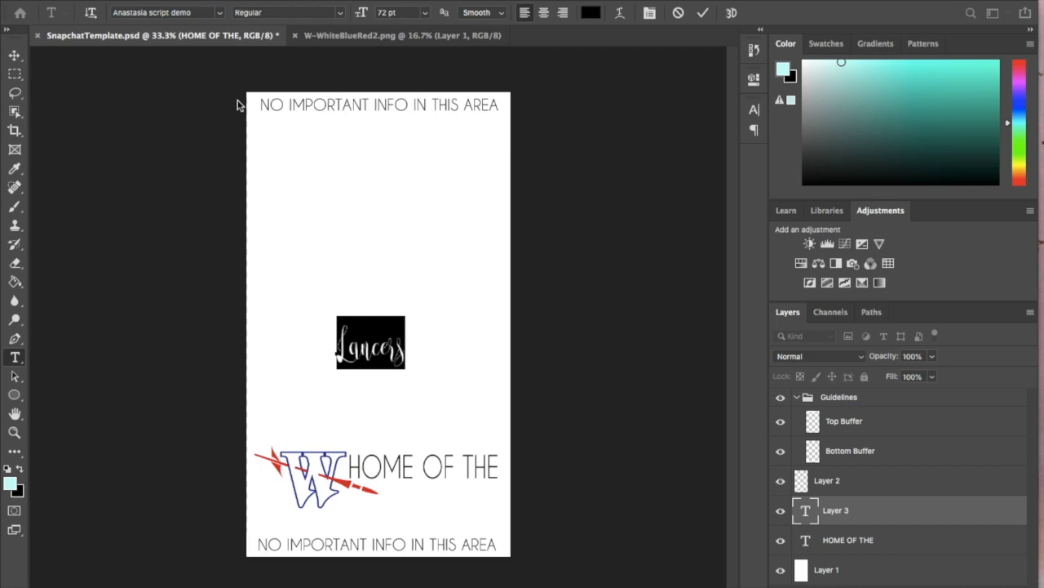
{"action": "left_click", "coordinate": [360, 8]}
{"action": "type", "text": "100"}
{"action": "key", "text": "Return"}
{"action": "left_click", "coordinate": [384, 13]}
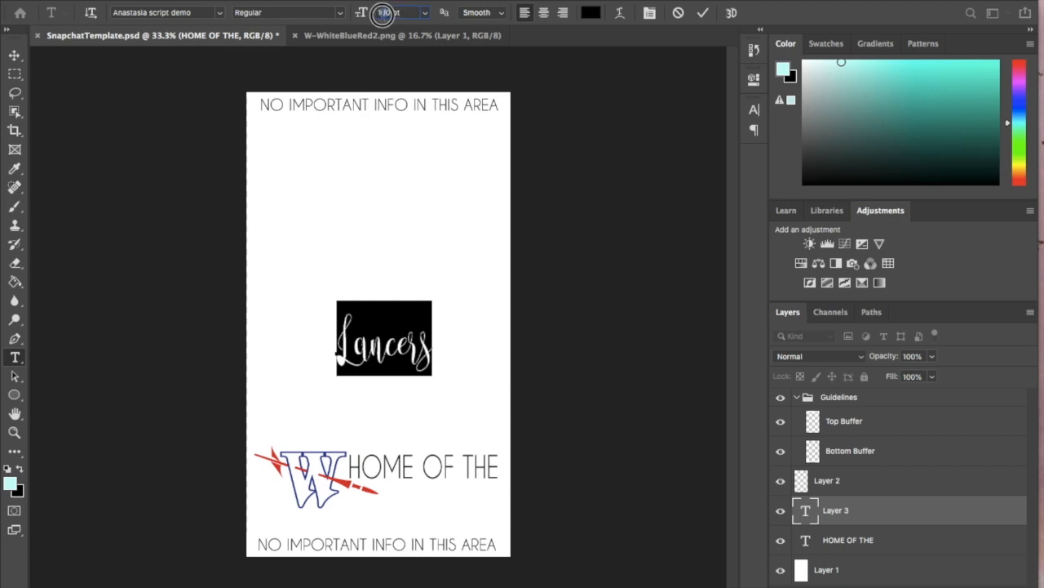
{"action": "type", "text": "150"}
{"action": "key", "text": "Return"}
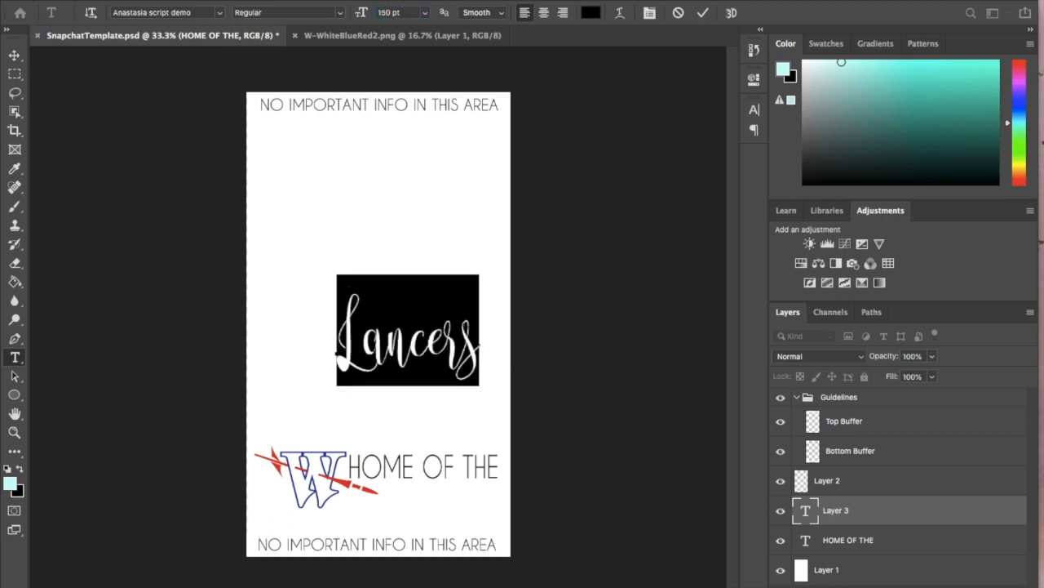
{"action": "left_click", "coordinate": [15, 55]}
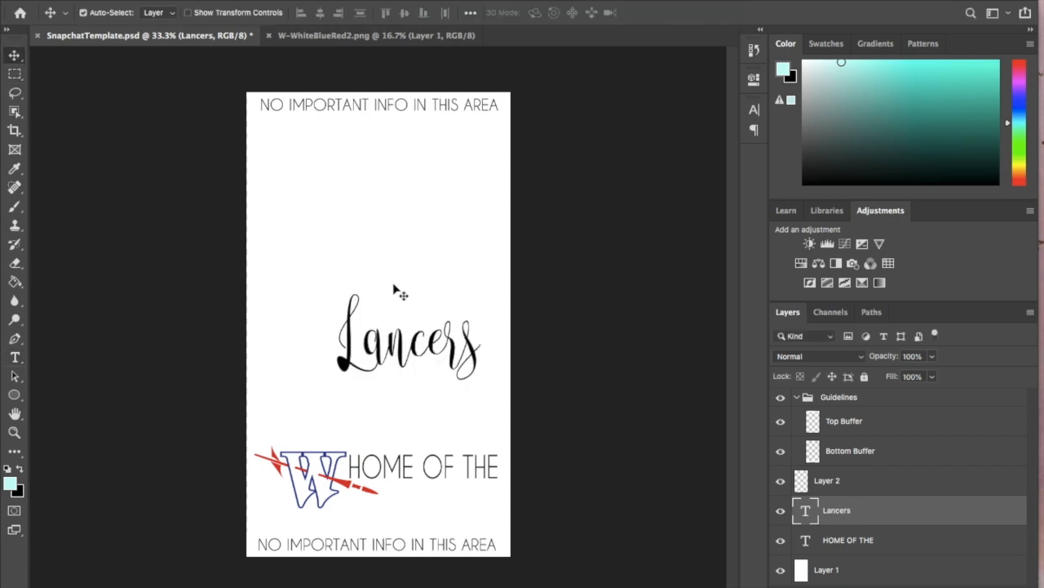
- Set the whole Lancers text to the Magnolia Sky font at 72 pt and commit the edit
{"action": "left_click", "coordinate": [15, 356]}
{"action": "left_click", "coordinate": [468, 344]}
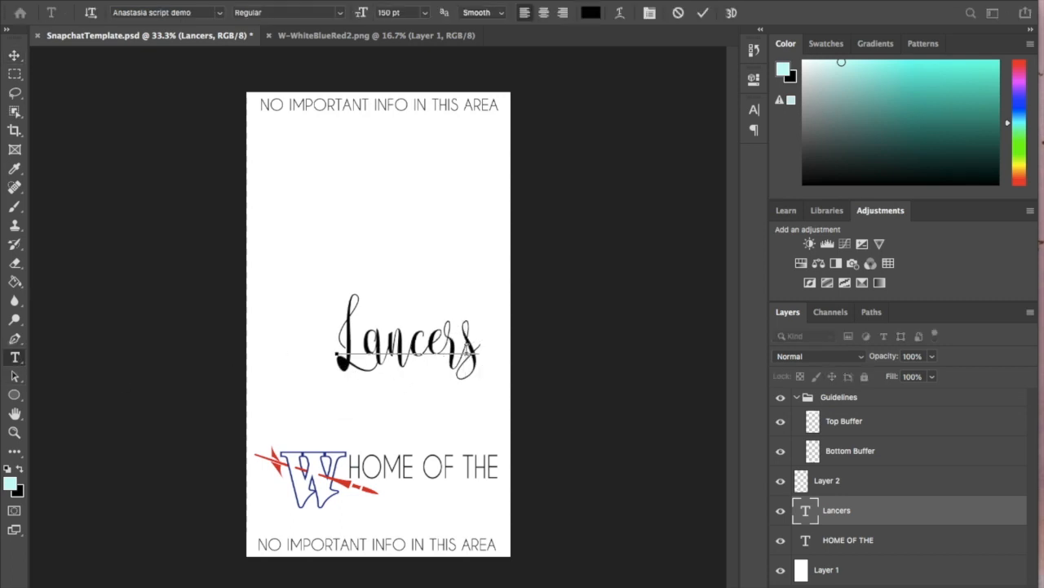
{"action": "key", "text": "ctrl+a"}
{"action": "left_click", "coordinate": [218, 13]}
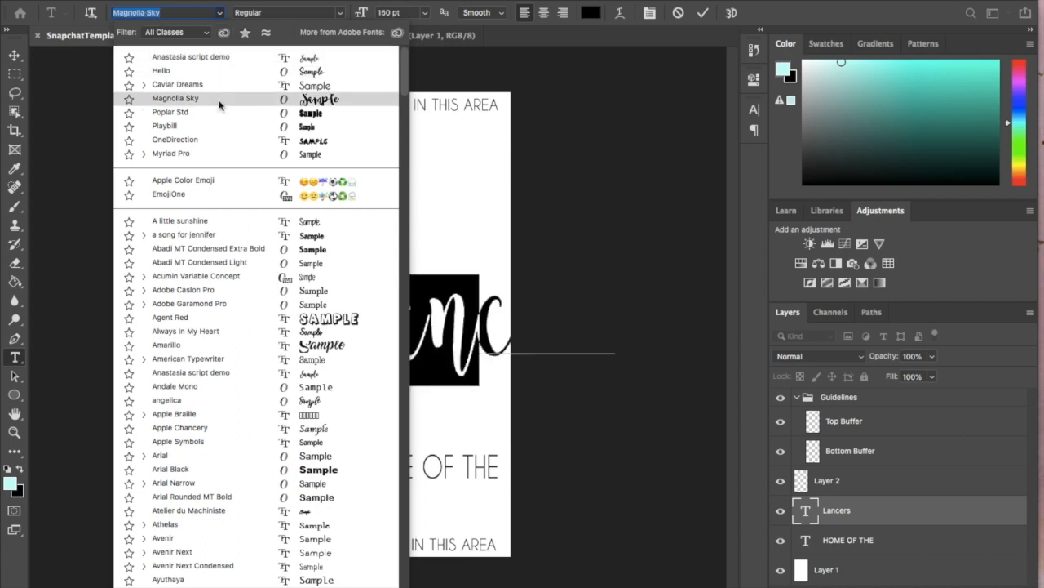
{"action": "left_click", "coordinate": [218, 102]}
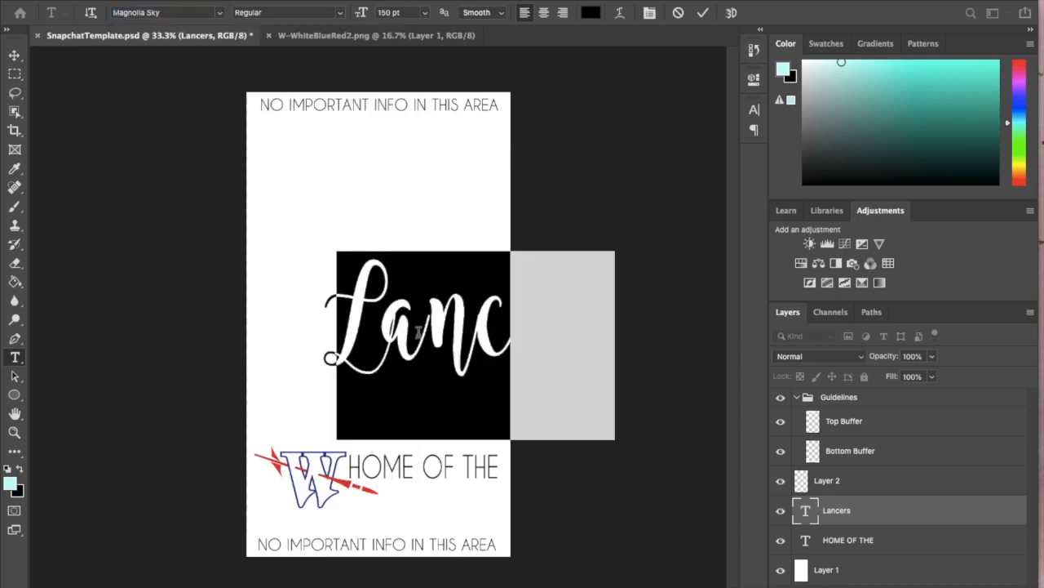
{"action": "left_click", "coordinate": [424, 12]}
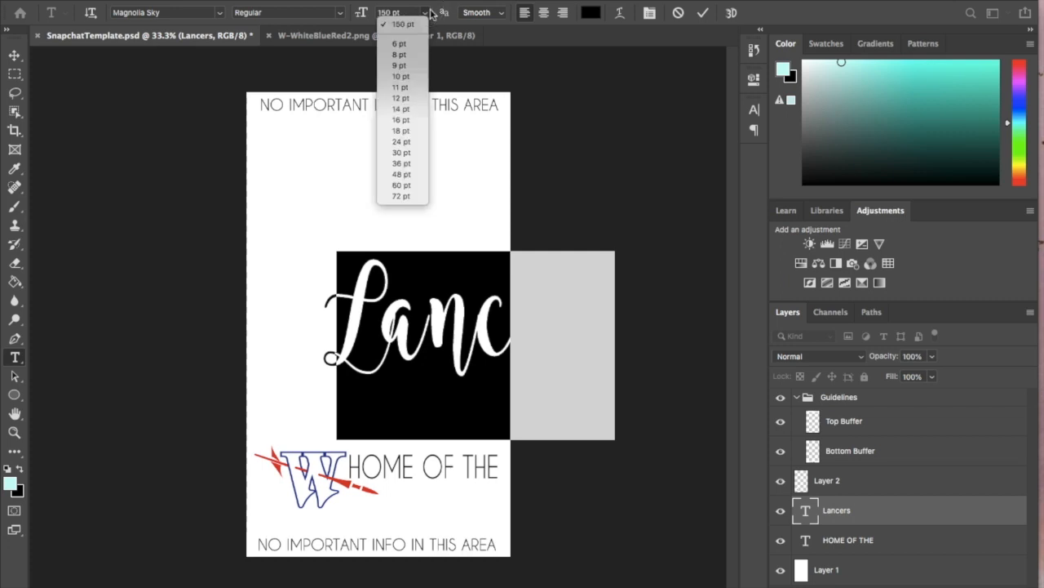
{"action": "left_click", "coordinate": [401, 196]}
{"action": "key", "text": "ctrl+Return"}
{"action": "key", "text": "v"}
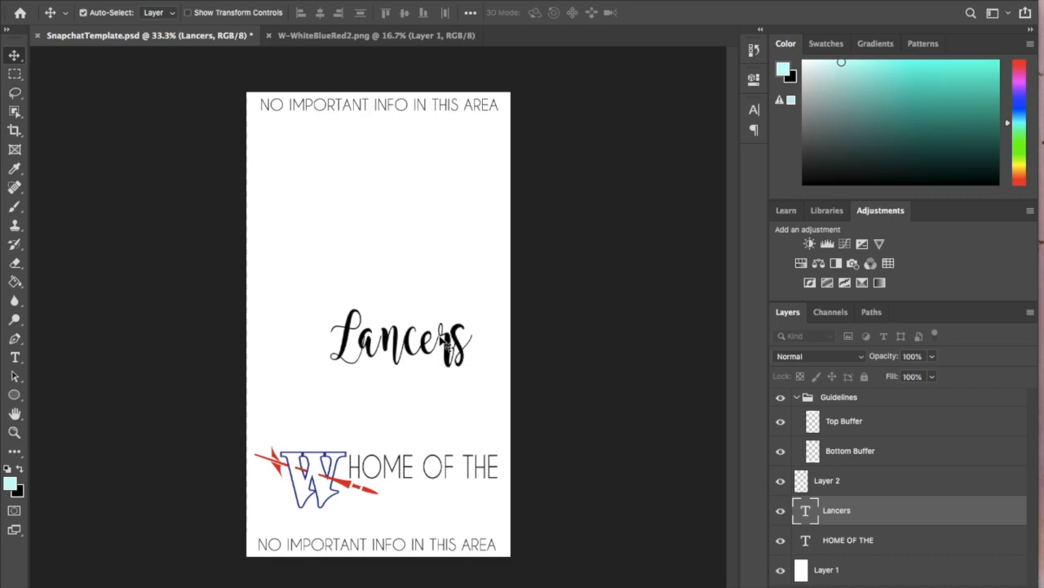
- Adjust the tracking of the Lancers text, trying 5 and -5 and settling on -10
{"action": "left_click", "coordinate": [753, 110]}
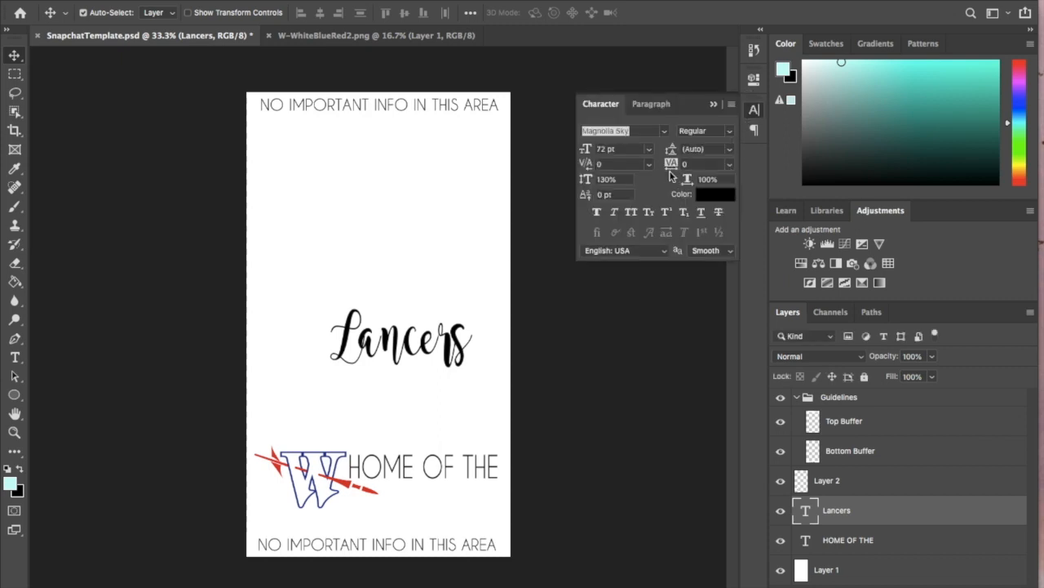
{"action": "left_click", "coordinate": [732, 169]}
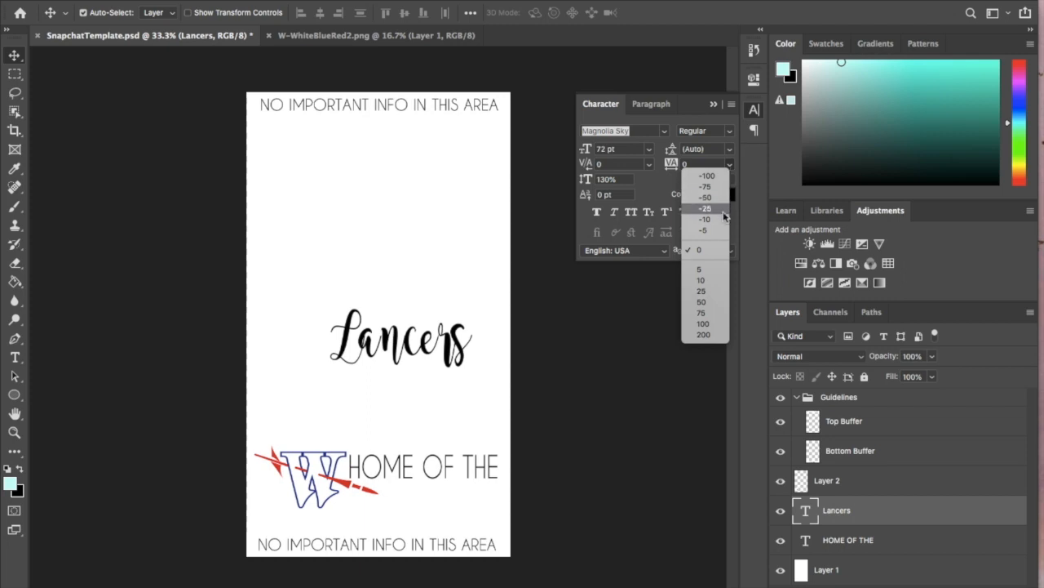
{"action": "left_click", "coordinate": [715, 273]}
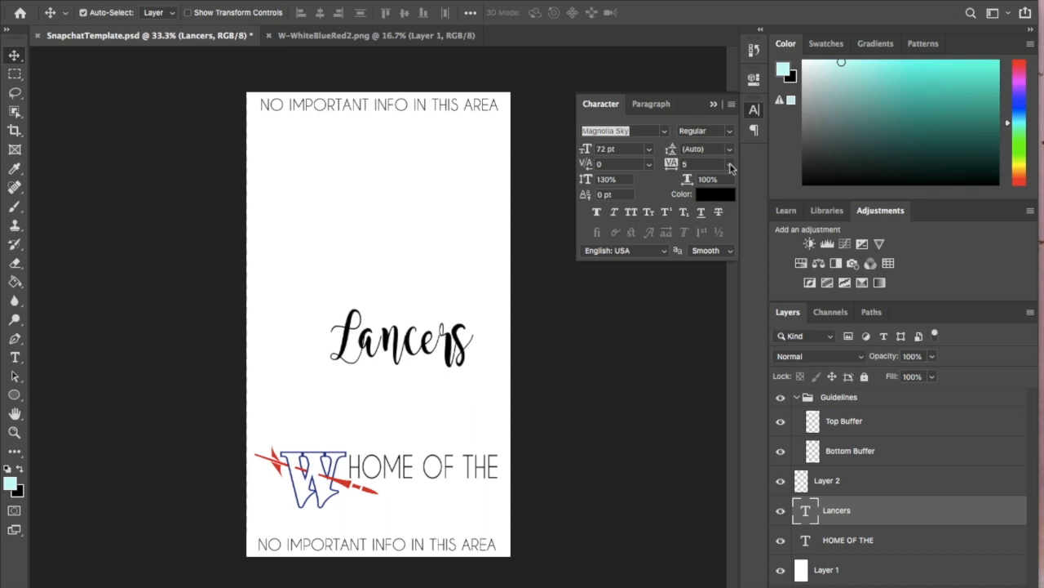
{"action": "left_click", "coordinate": [731, 168]}
{"action": "left_click", "coordinate": [707, 230]}
{"action": "left_click", "coordinate": [731, 168]}
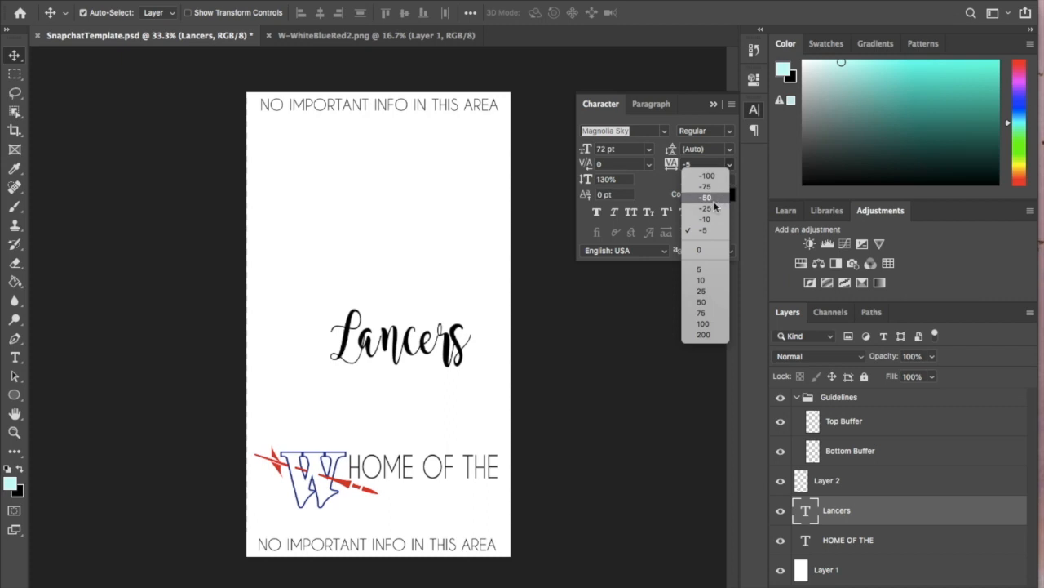
{"action": "left_click", "coordinate": [707, 220]}
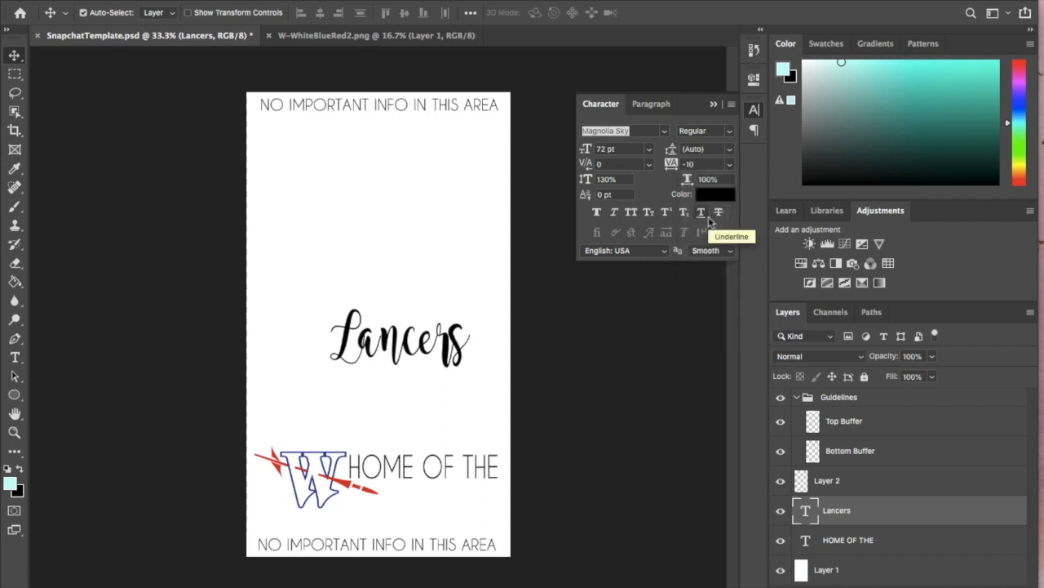
- Insert a space after the L in the Lancers text, set that space to 60 pt and commit the edit
{"action": "left_click", "coordinate": [15, 358]}
{"action": "left_click", "coordinate": [356, 343]}
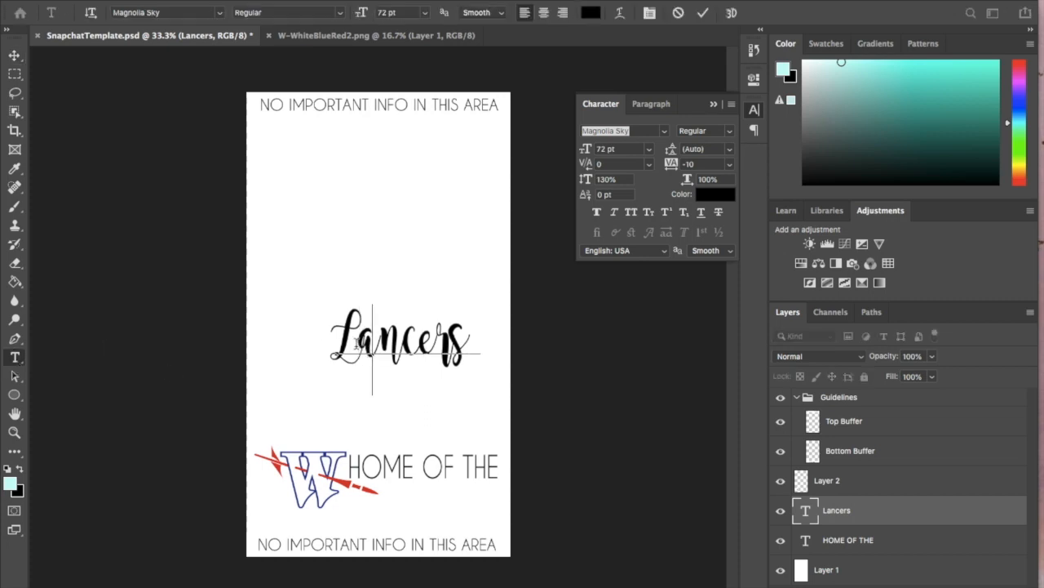
{"action": "left_click_drag", "start_coordinate": [371, 348], "coordinate": [361, 349]}
{"action": "left_click", "coordinate": [423, 14]}
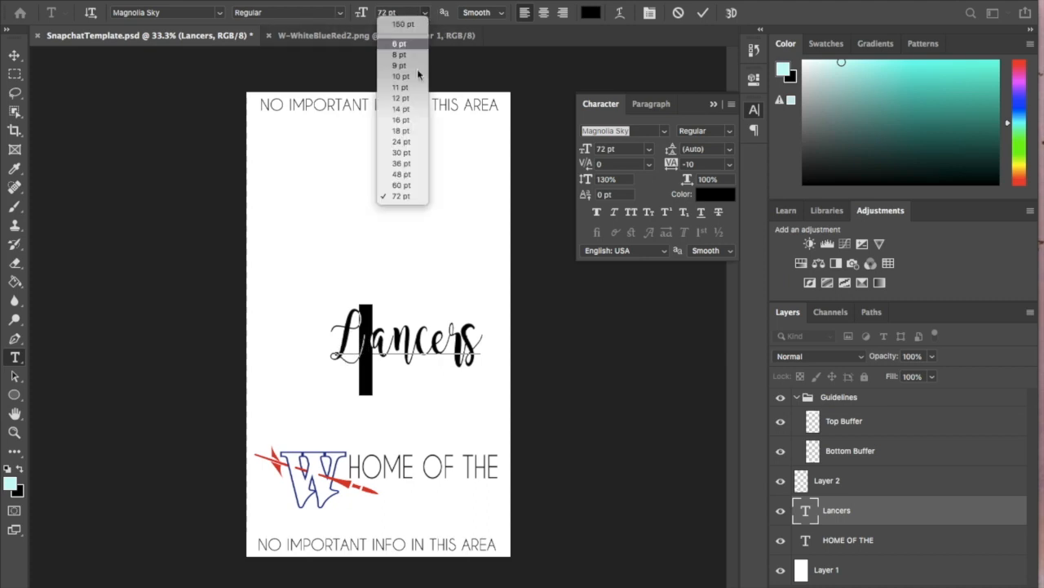
{"action": "left_click", "coordinate": [400, 190]}
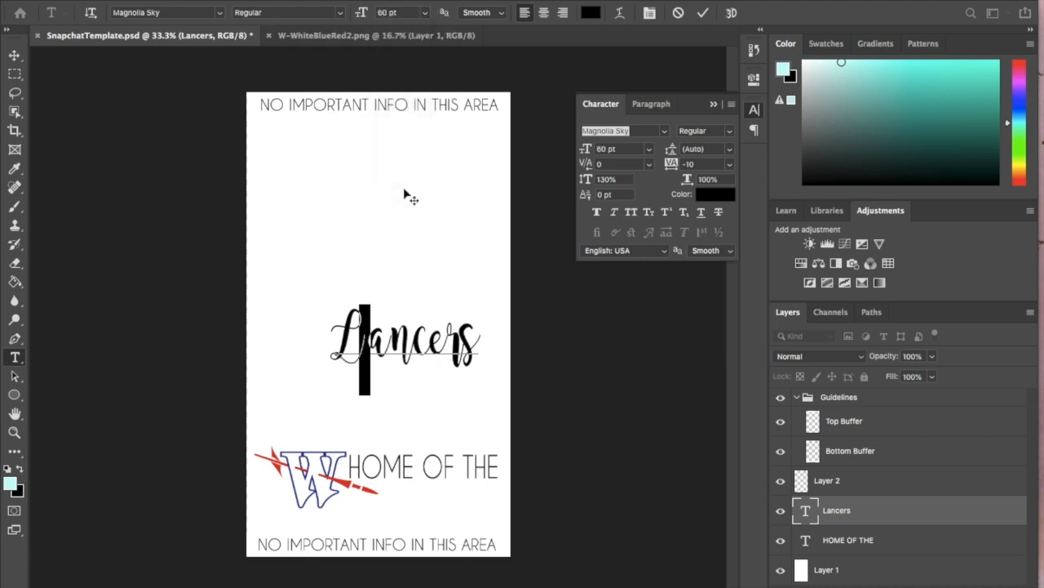
{"action": "left_click", "coordinate": [15, 57]}
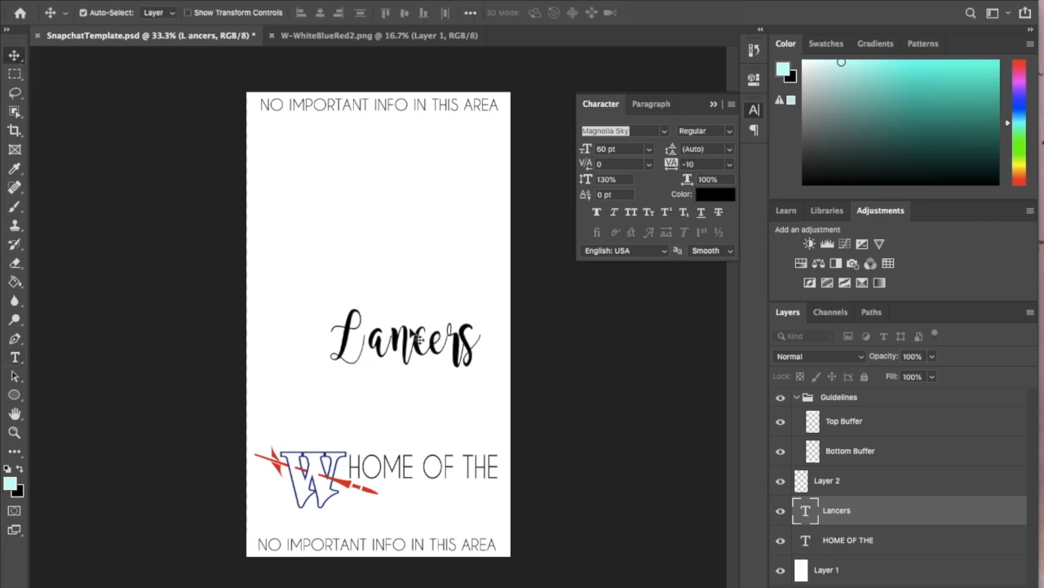
- Set the tracking of the letters "ancers" to -25 and commit the edit
{"action": "left_click", "coordinate": [14, 356]}
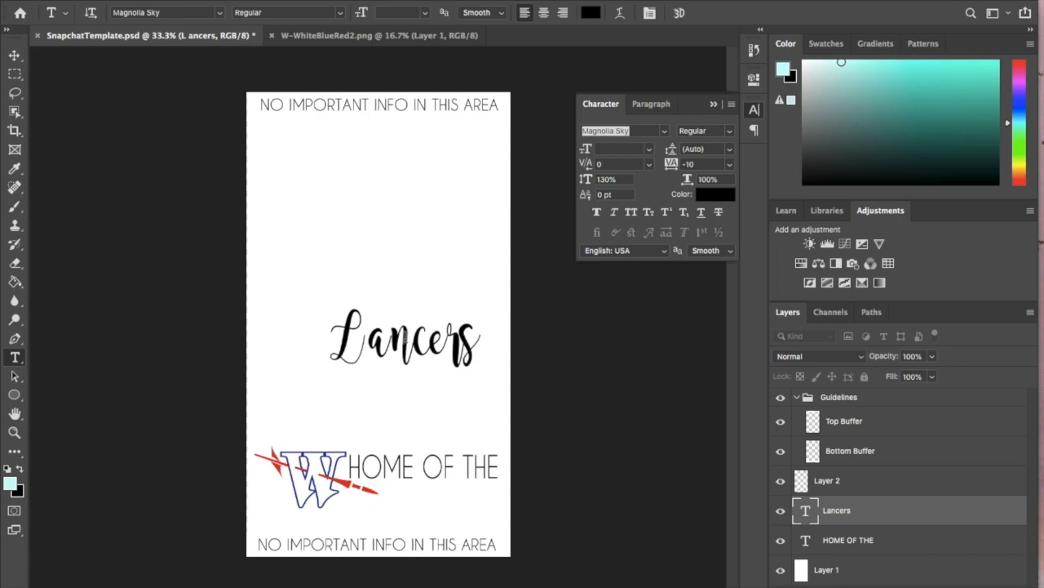
{"action": "left_click_drag", "start_coordinate": [481, 347], "coordinate": [370, 351]}
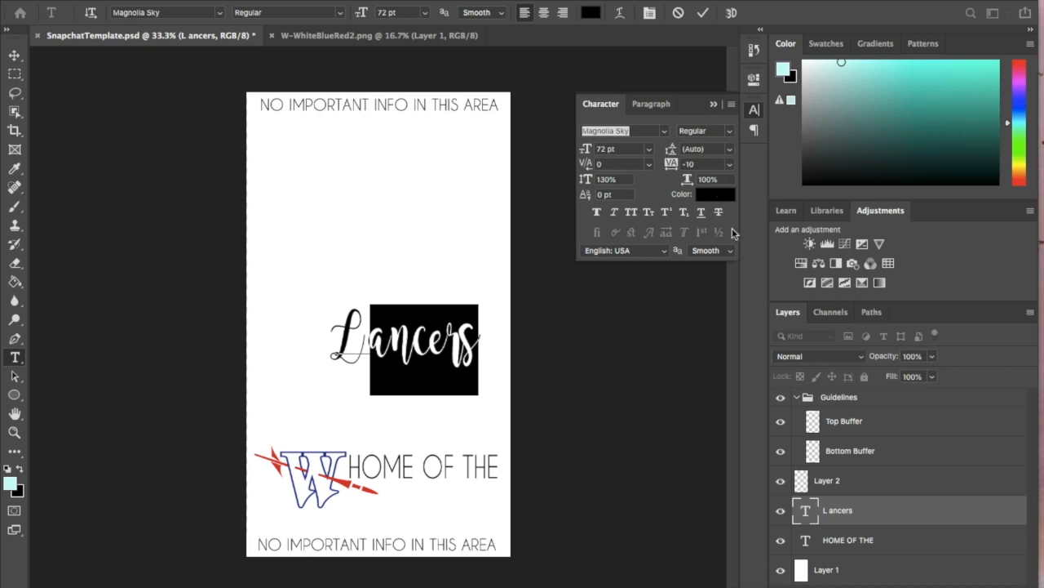
{"action": "left_click", "coordinate": [730, 166]}
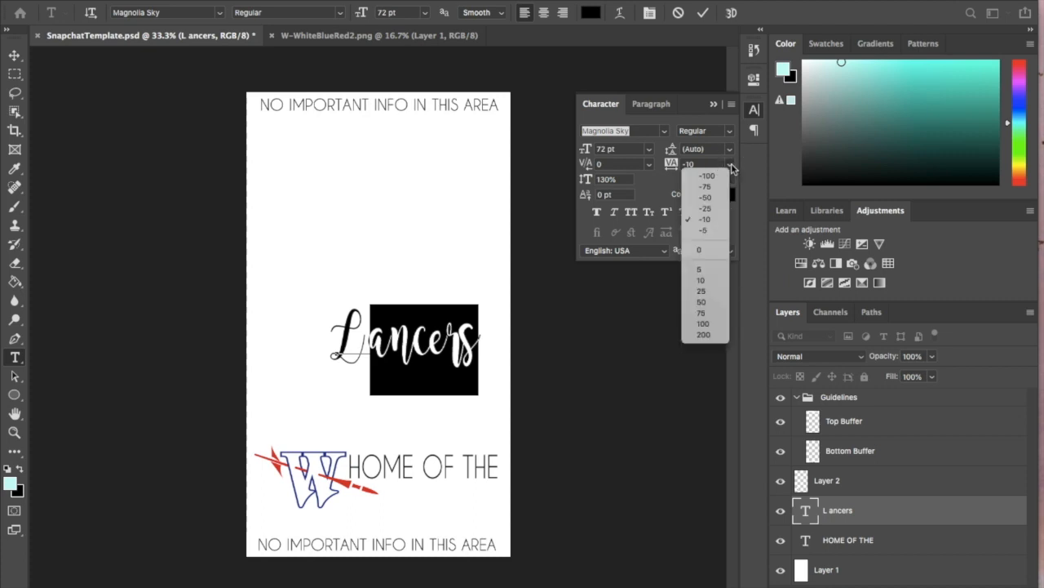
{"action": "left_click", "coordinate": [707, 209]}
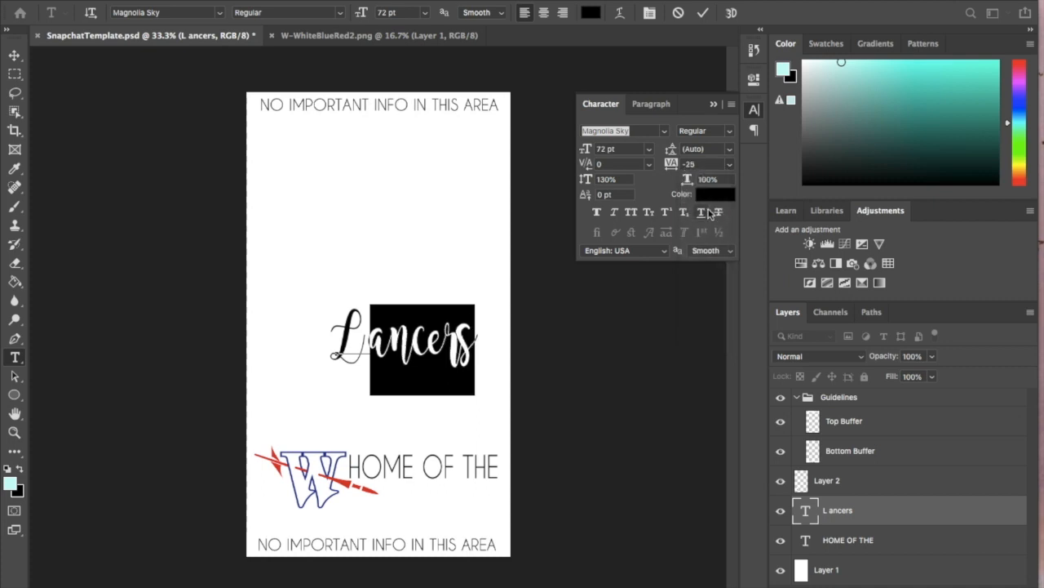
{"action": "left_click", "coordinate": [15, 54]}
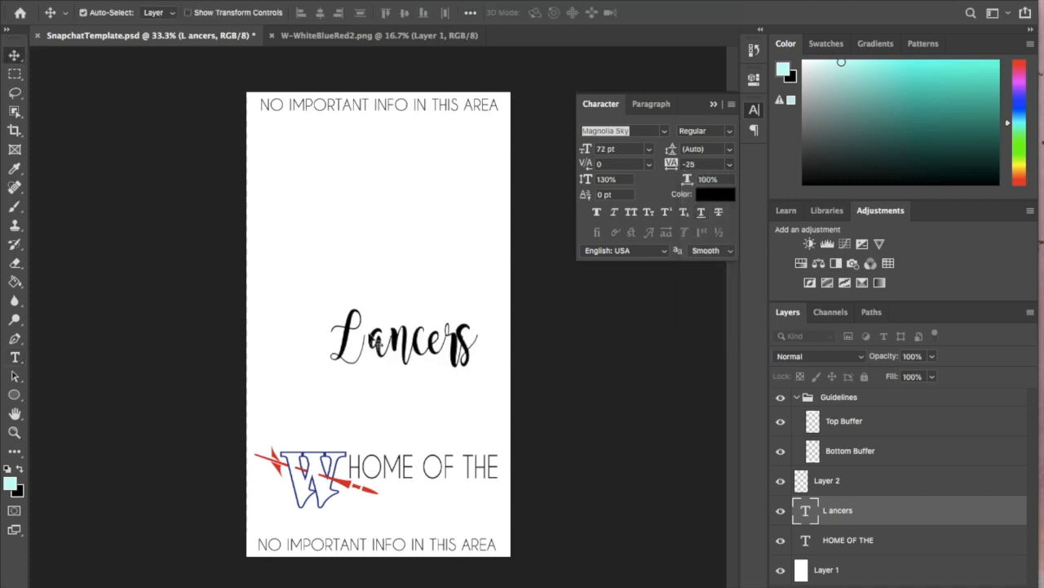
- Reduce the space after the L to 48 pt and then to 36 pt
{"action": "left_click", "coordinate": [15, 357]}
{"action": "left_click", "coordinate": [411, 346]}
{"action": "left_click_drag", "start_coordinate": [377, 344], "coordinate": [358, 347]}
{"action": "left_click", "coordinate": [424, 12]}
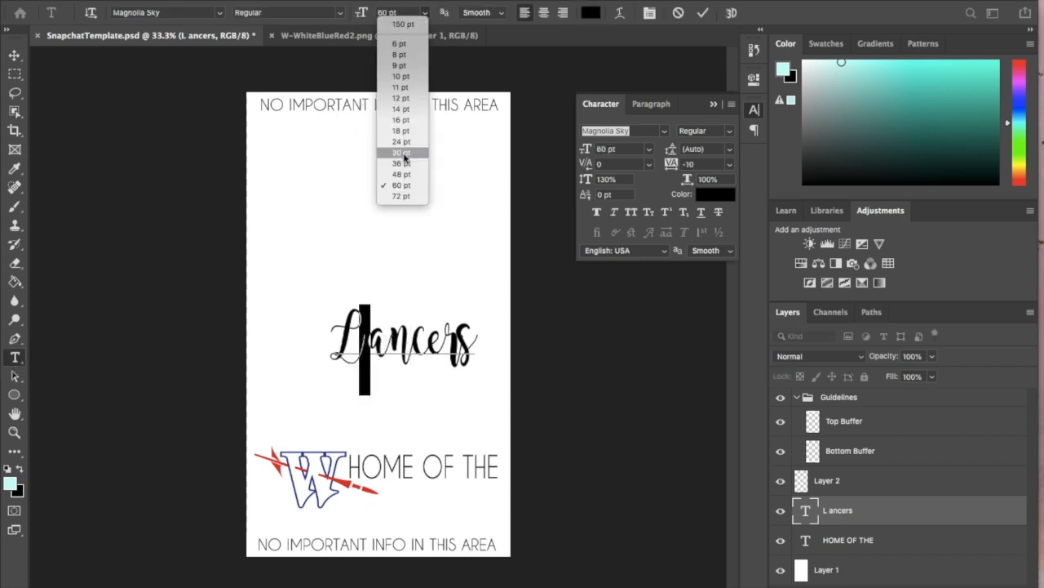
{"action": "left_click", "coordinate": [400, 175]}
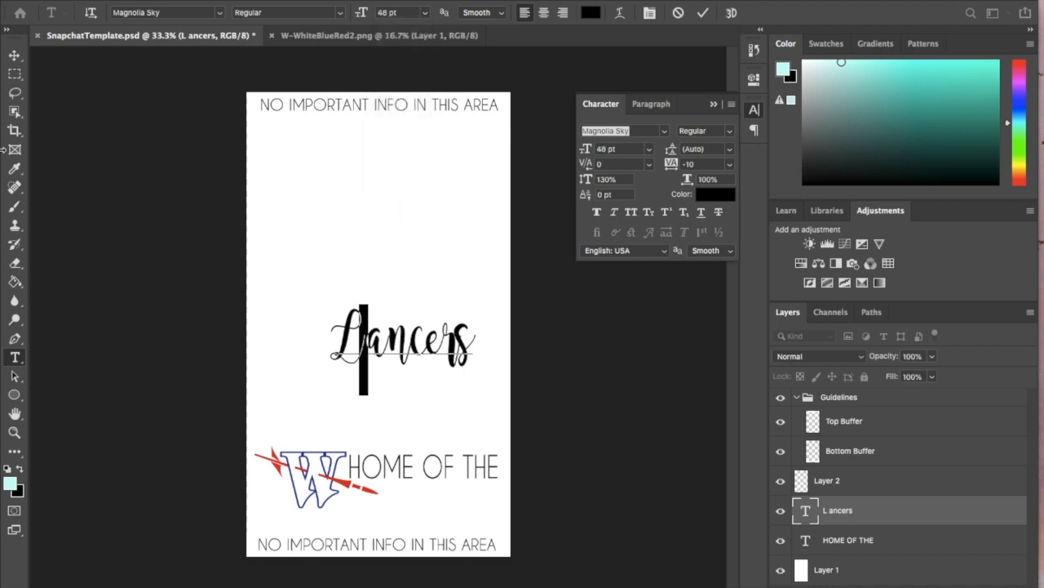
{"action": "left_click", "coordinate": [425, 12]}
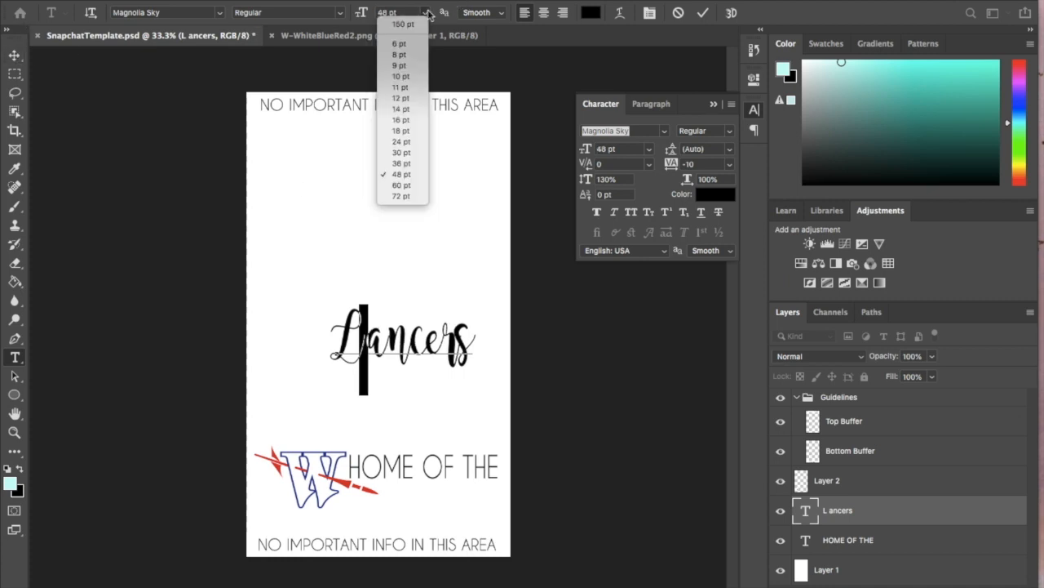
{"action": "left_click", "coordinate": [415, 172]}
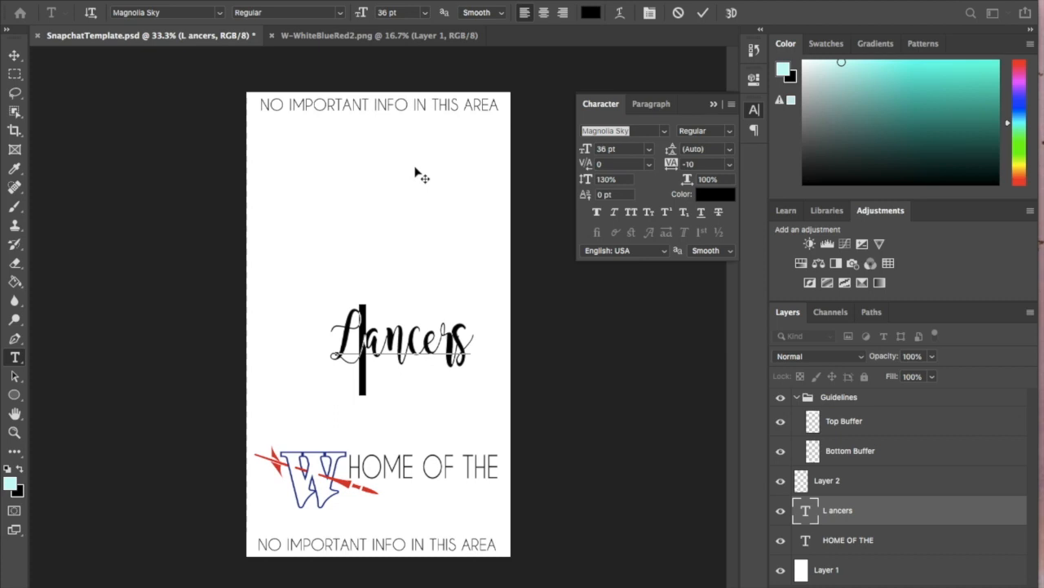
- Sample the red of the lance in the W logo as the foreground colour
{"action": "left_click", "coordinate": [387, 327]}
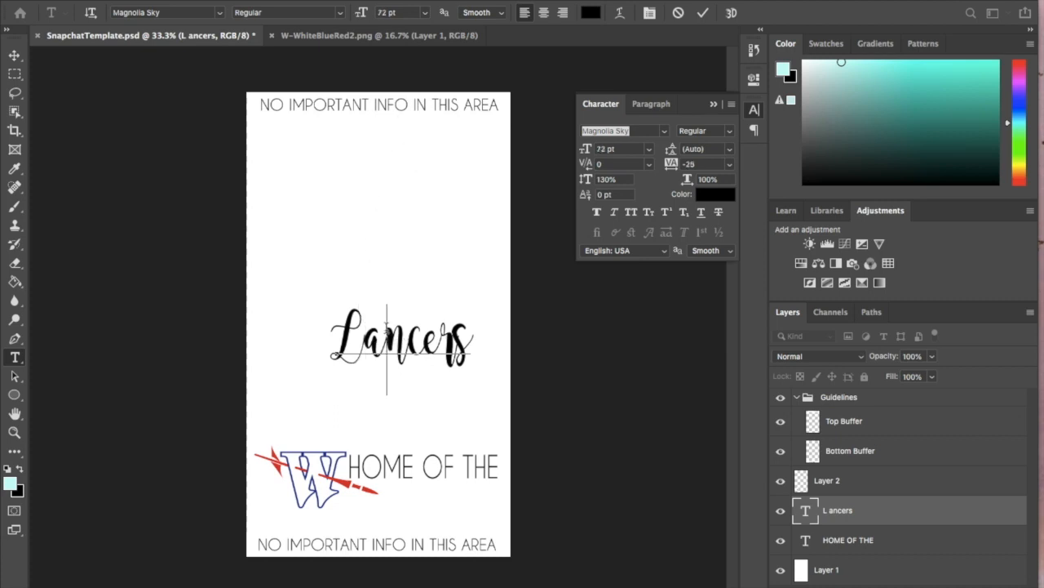
{"action": "key", "text": "ctrl+a"}
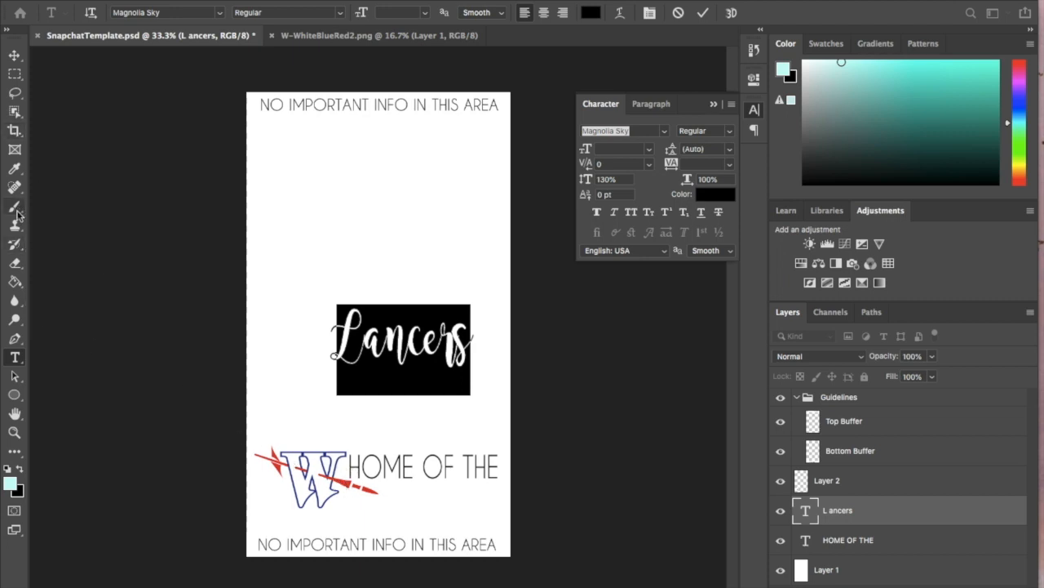
{"action": "left_click", "coordinate": [16, 167]}
{"action": "left_click", "coordinate": [353, 480]}
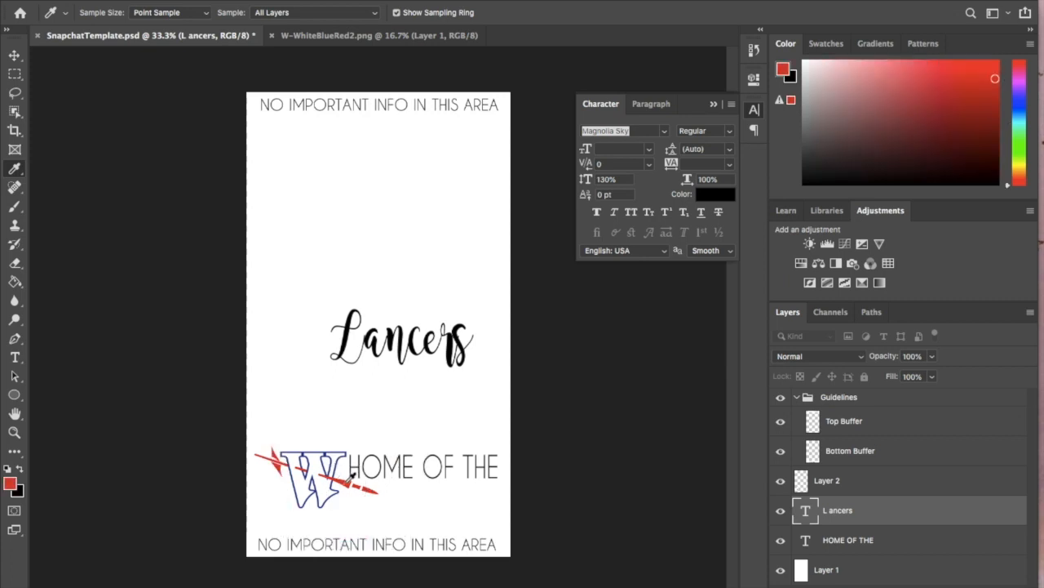
- Colour the whole Lancers text with the sampled red and move it just below the HOME OF THE line, beside the W logo
{"action": "left_click", "coordinate": [14, 357]}
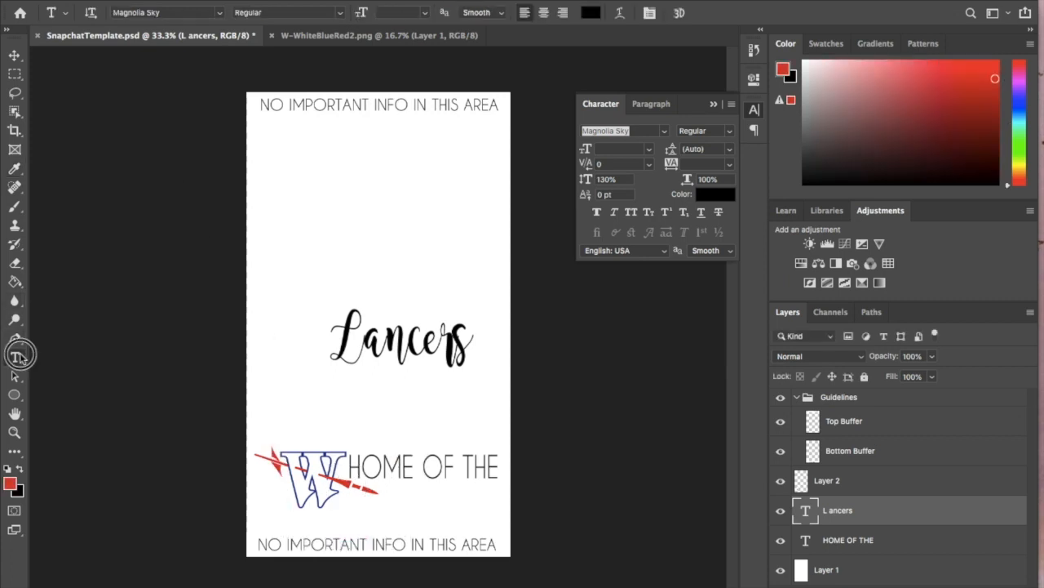
{"action": "left_click_drag", "start_coordinate": [441, 347], "coordinate": [373, 351]}
{"action": "key", "text": "super+a"}
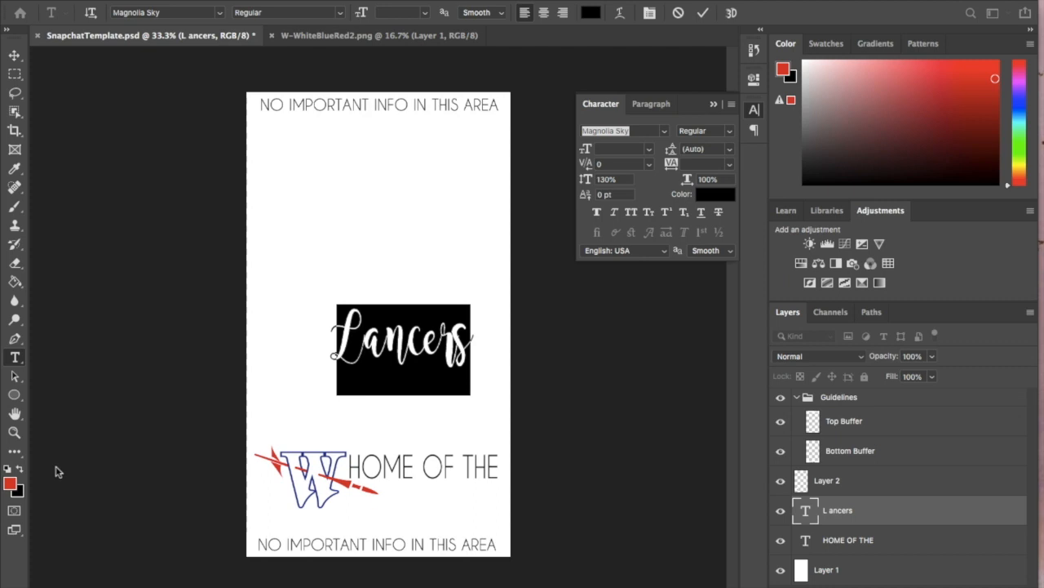
{"action": "left_click", "coordinate": [20, 469]}
{"action": "left_click", "coordinate": [20, 469]}
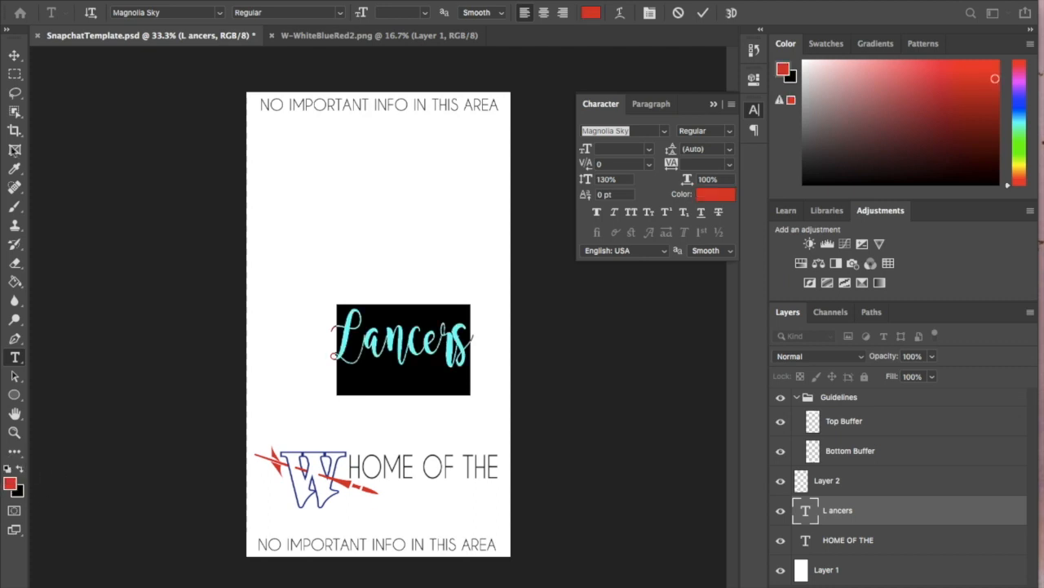
{"action": "left_click", "coordinate": [13, 50]}
{"action": "left_click_drag", "start_coordinate": [417, 357], "coordinate": [429, 504]}
- Try to recolour the whole HOME OF THE text by swapping the foreground and background colours
{"action": "left_click", "coordinate": [852, 543]}
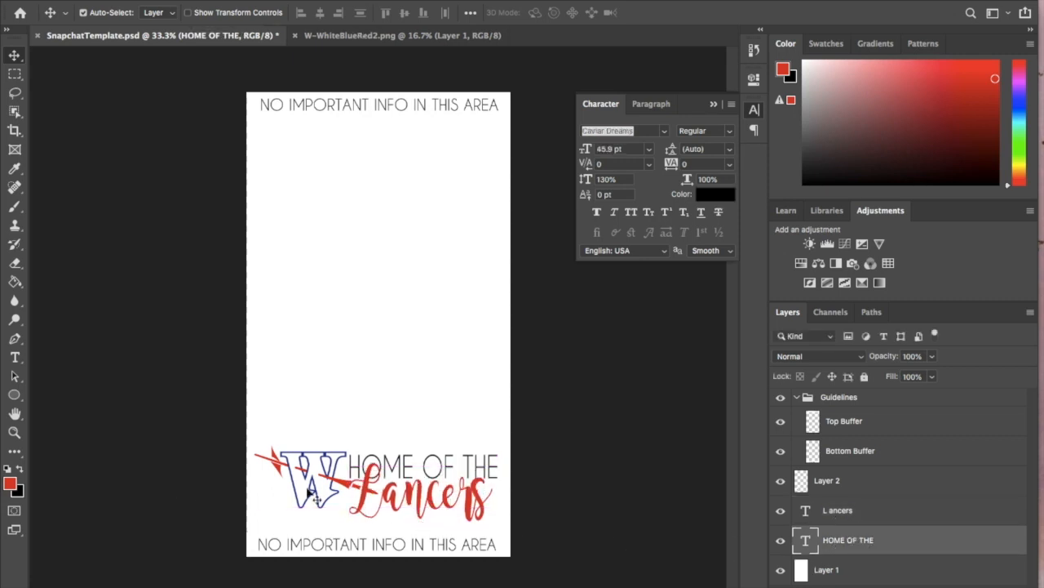
{"action": "left_click", "coordinate": [15, 357]}
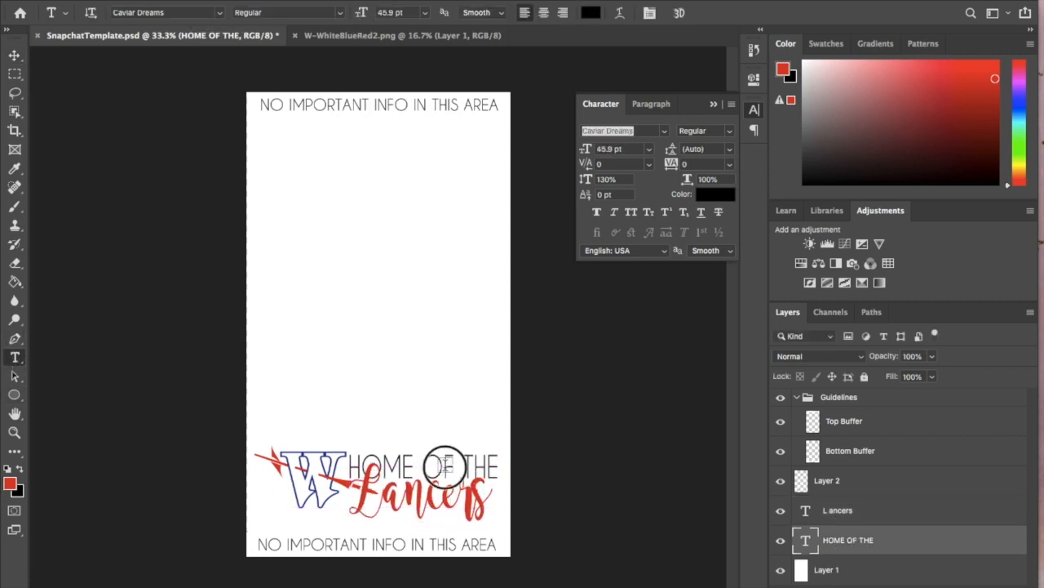
{"action": "left_click", "coordinate": [417, 478]}
{"action": "key", "text": "ctrl+a"}
{"action": "left_click", "coordinate": [20, 470]}
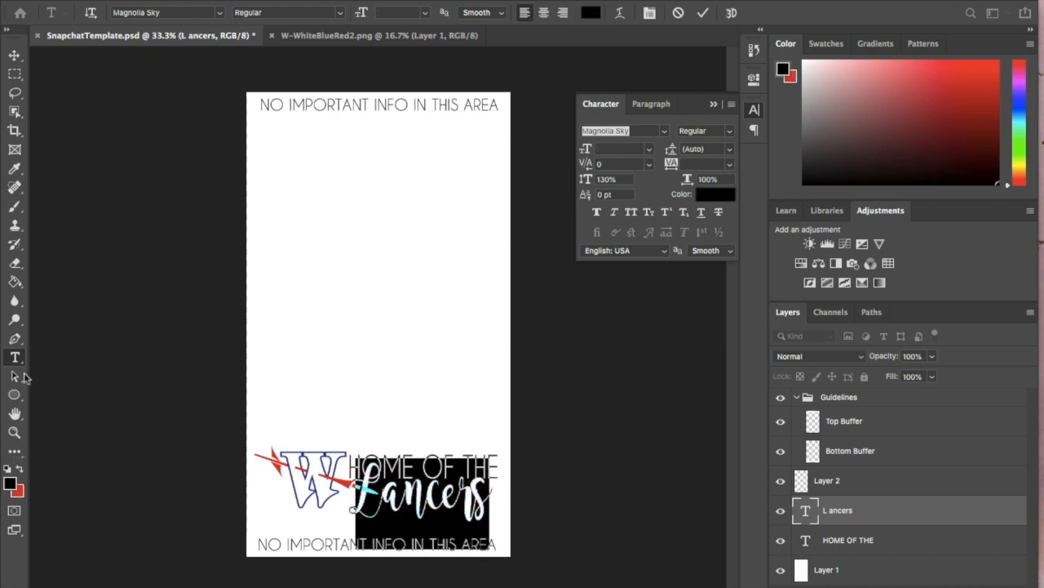
- Sample the dark blue of the W logo's outline as the foreground colour
{"action": "left_click", "coordinate": [15, 168]}
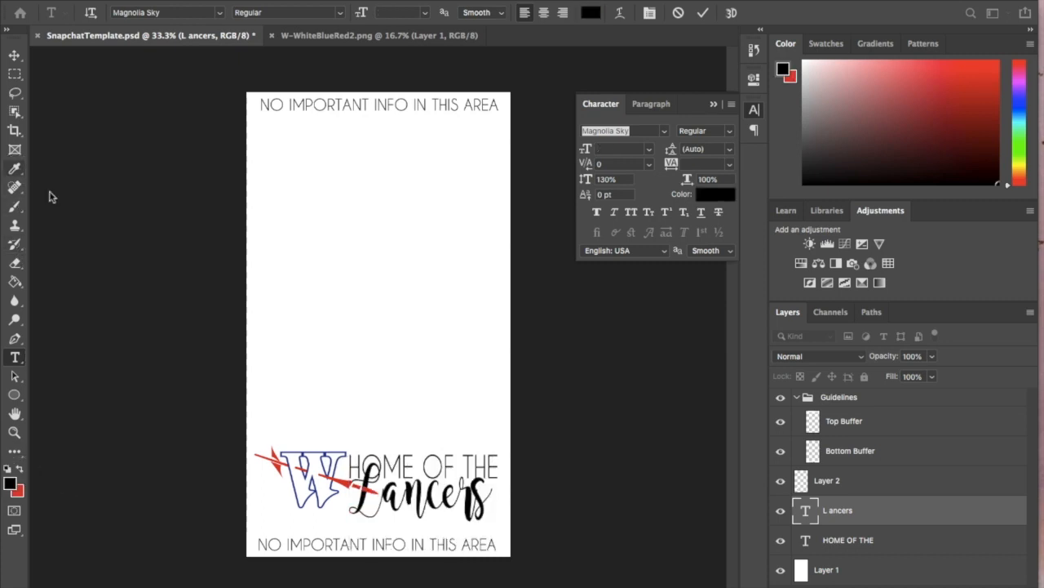
{"action": "key", "text": "super+plus"}
{"action": "key", "text": "super+plus"}
{"action": "key", "text": "super+plus"}
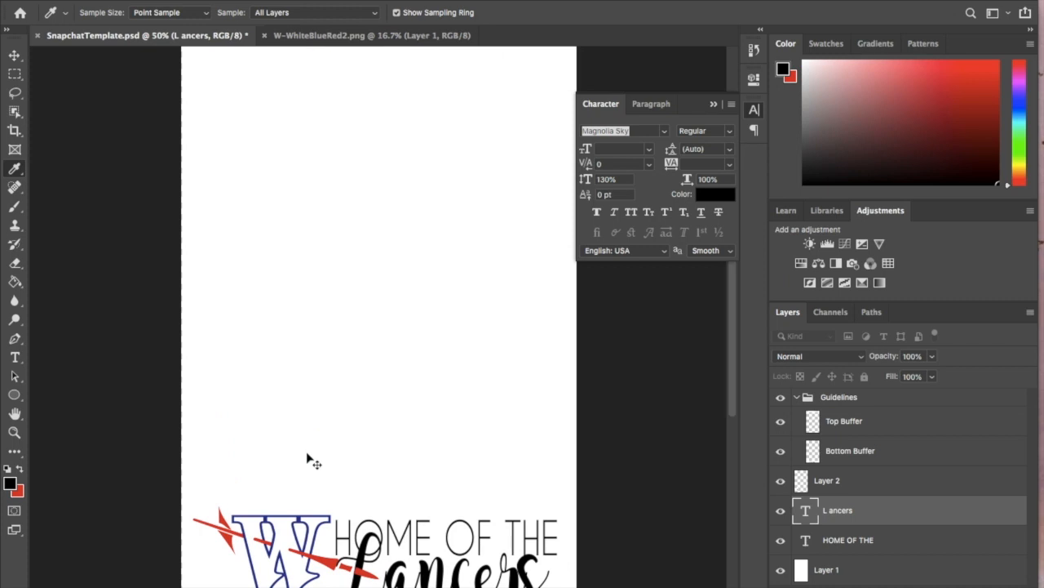
{"action": "scroll", "coordinate": [307, 453], "scroll_direction": "down", "scroll_amount": 10}
{"action": "scroll", "coordinate": [312, 448], "scroll_direction": "up", "scroll_amount": 6}
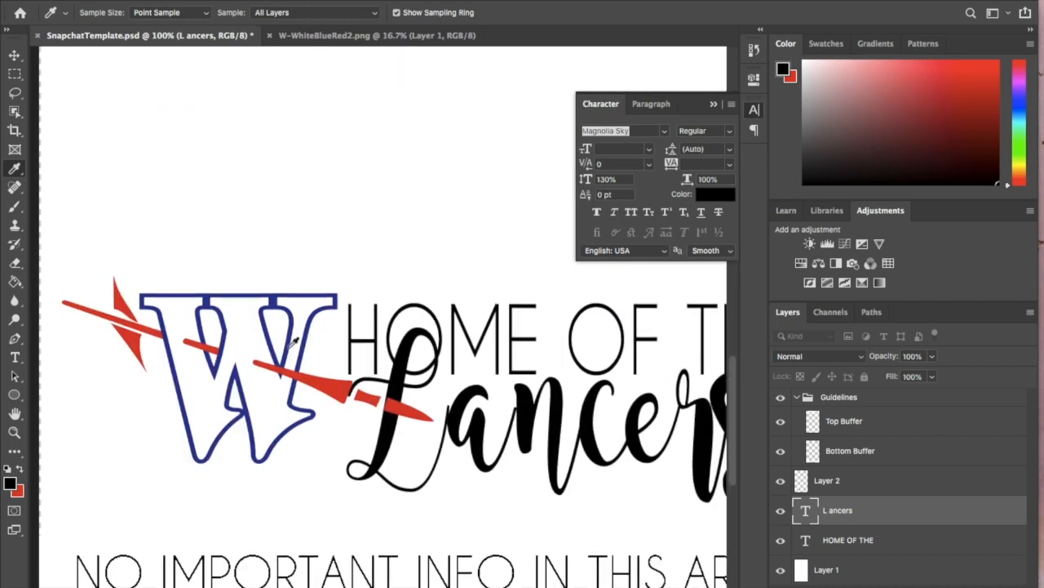
{"action": "left_click", "coordinate": [278, 294]}
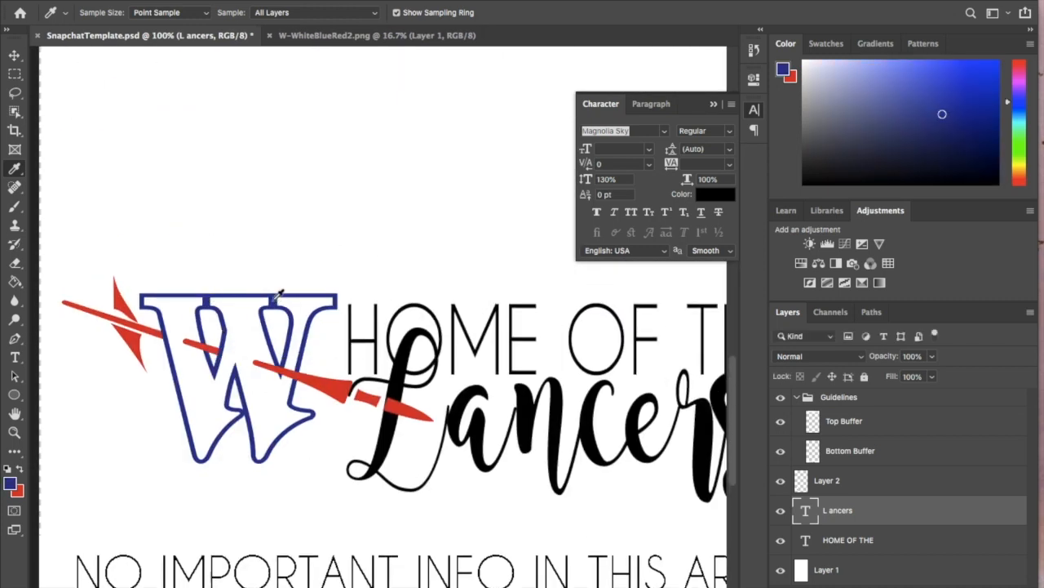
{"action": "left_click", "coordinate": [13, 55]}
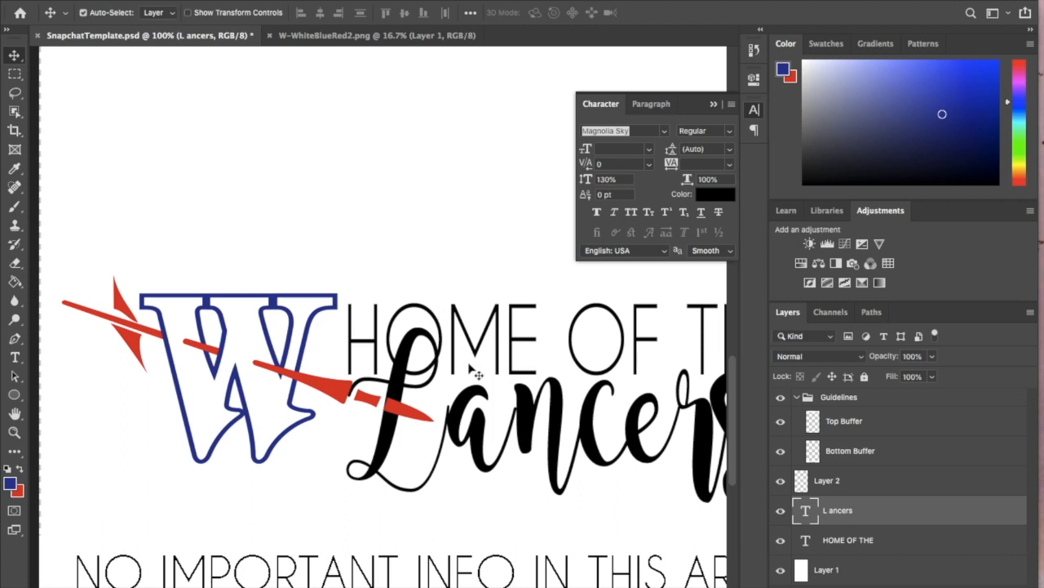
- Recolour the whole Lancers text with the red sampled from the W logo
{"action": "left_click", "coordinate": [14, 357]}
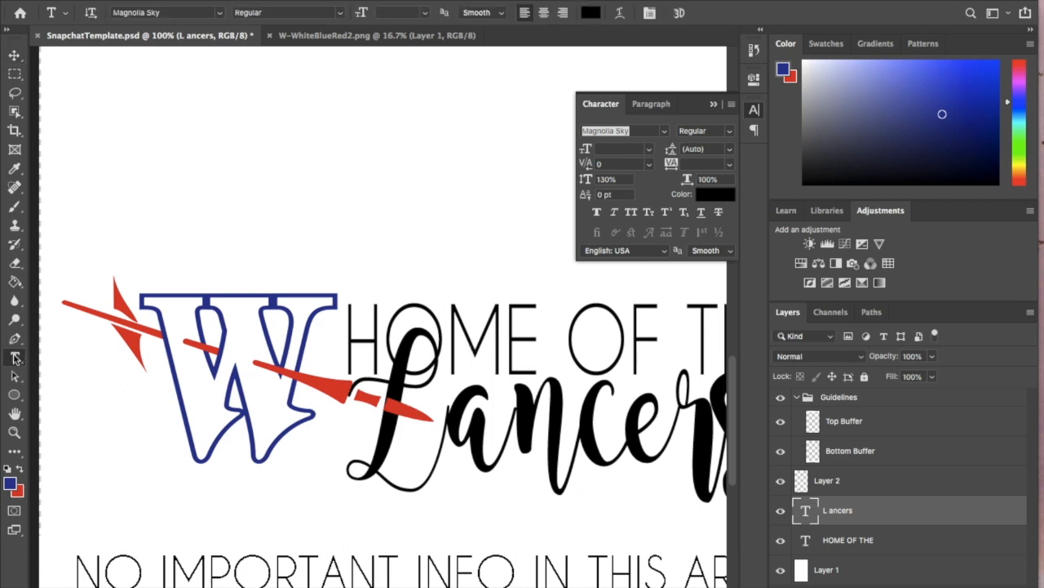
{"action": "key", "text": "ctrl+minus"}
{"action": "key", "text": "ctrl+minus"}
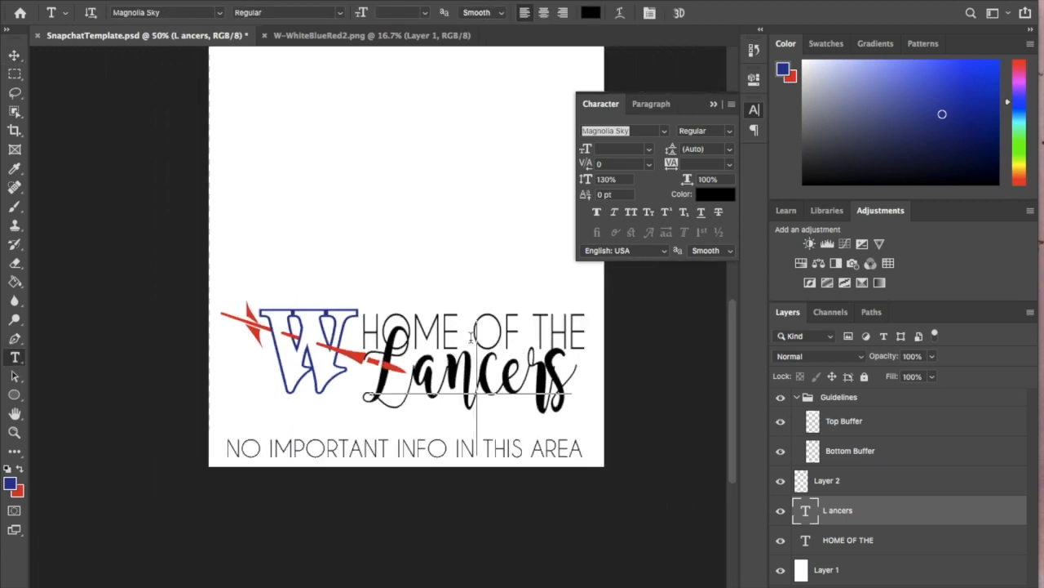
{"action": "left_click", "coordinate": [470, 338]}
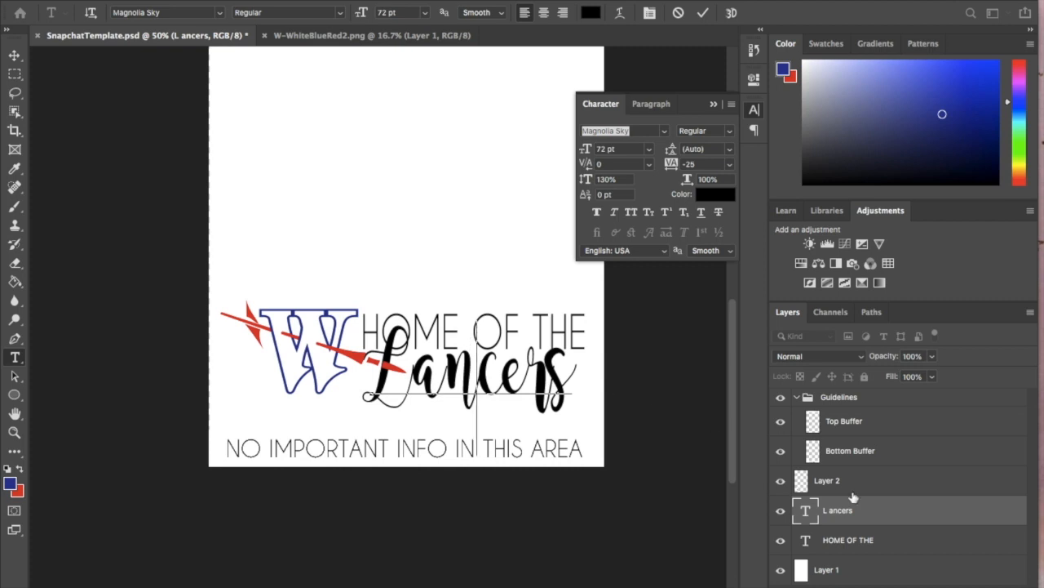
{"action": "key", "text": "ctrl+a"}
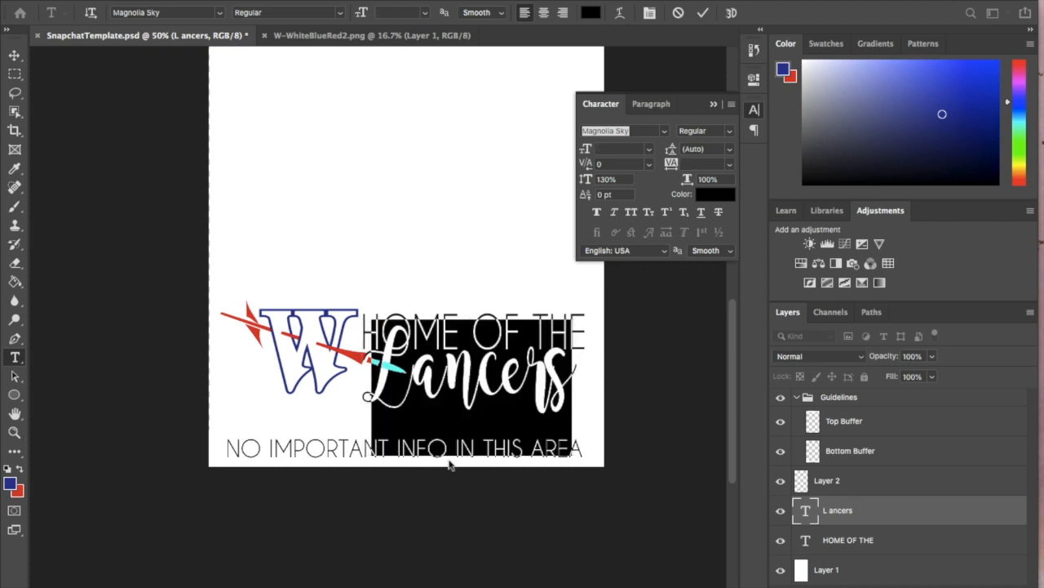
{"action": "left_click", "coordinate": [22, 471]}
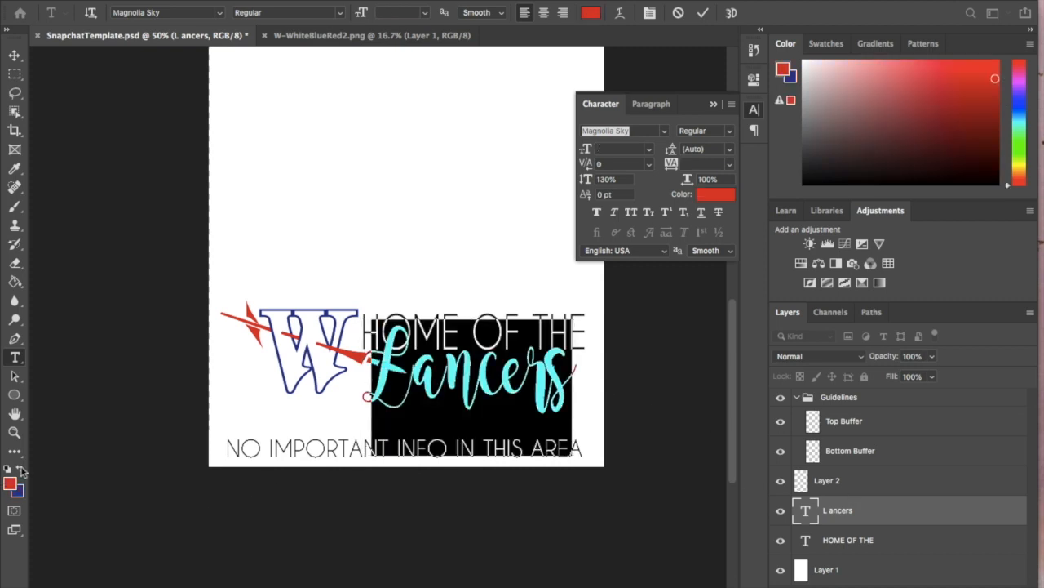
{"action": "left_click", "coordinate": [18, 55]}
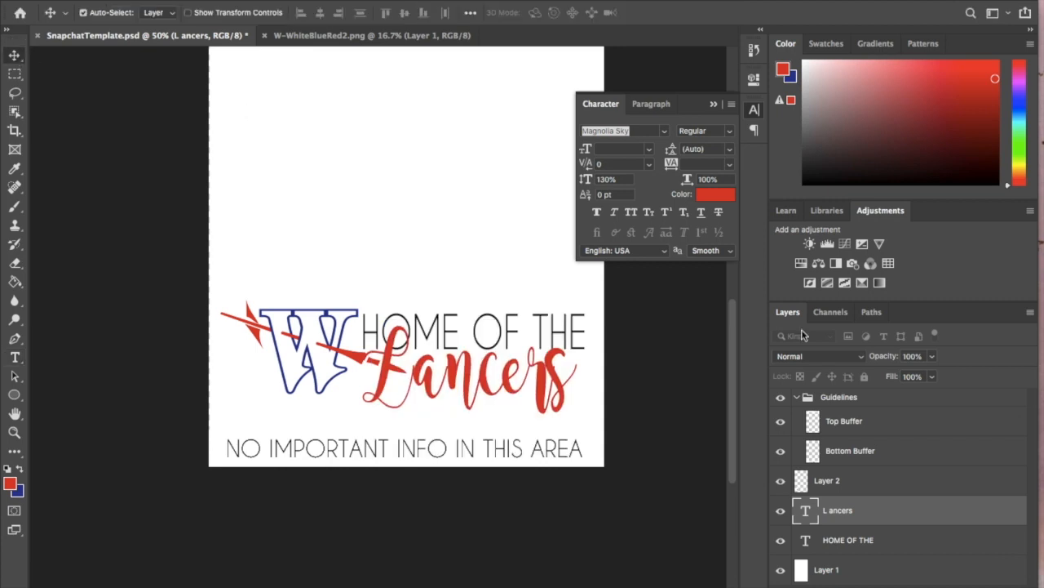
- Recolour the whole HOME OF THE text with the logo's dark blue, hiding the Lancers layer while editing and showing it again
{"action": "left_click", "coordinate": [833, 545]}
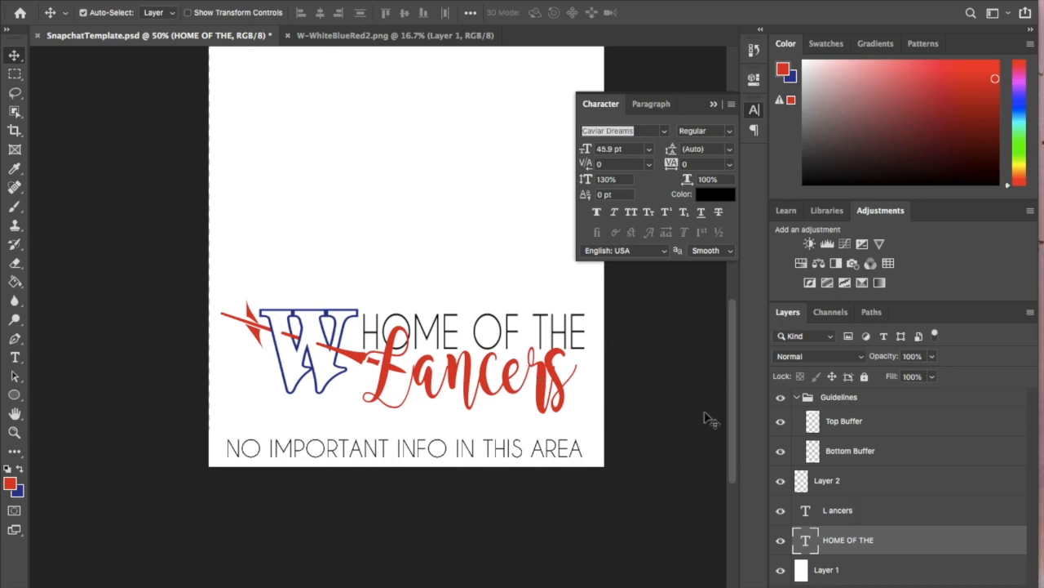
{"action": "left_click", "coordinate": [780, 510]}
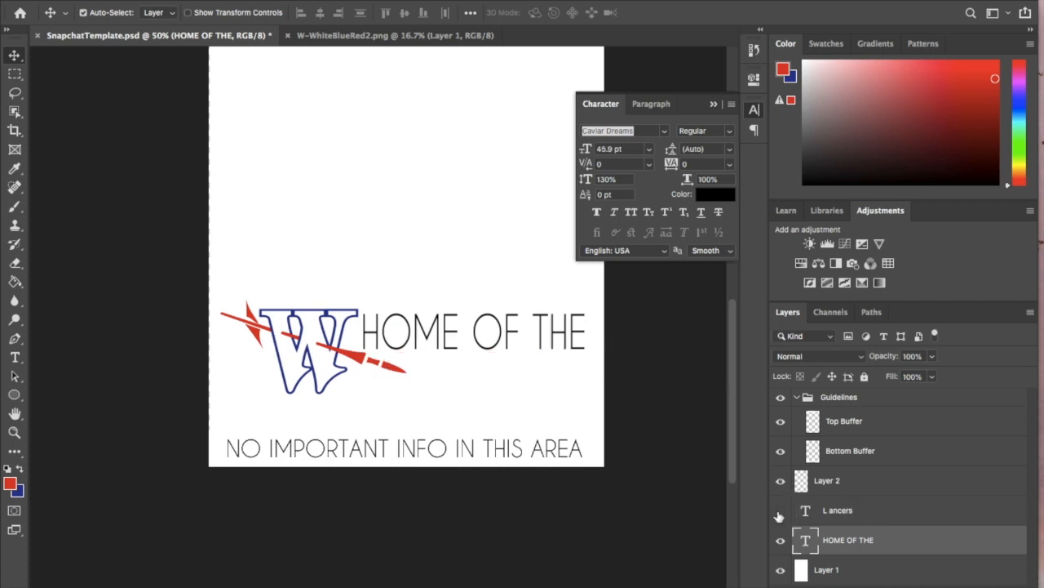
{"action": "left_click", "coordinate": [14, 356]}
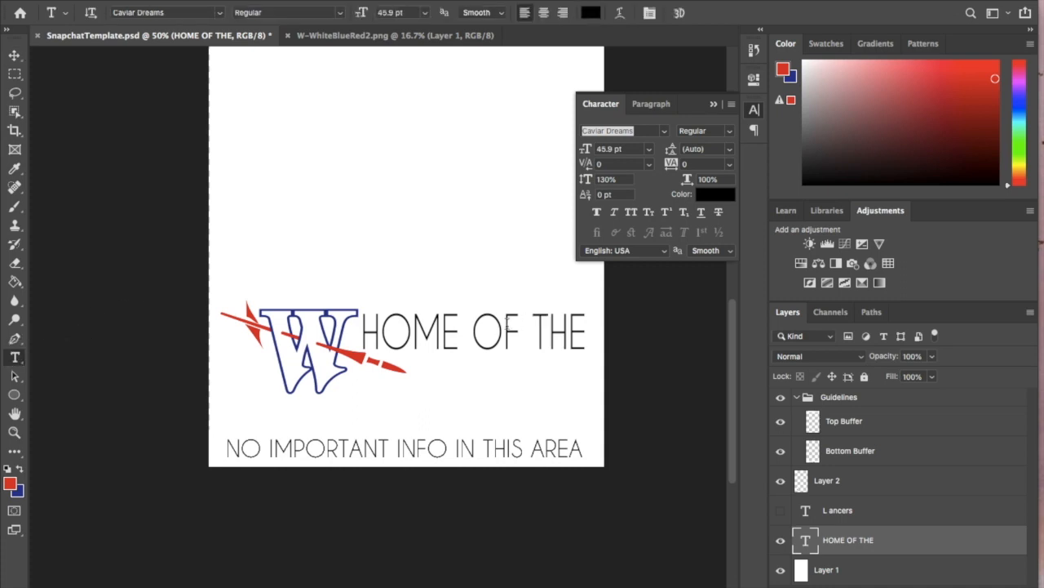
{"action": "key", "text": "Return"}
{"action": "left_click", "coordinate": [21, 467]}
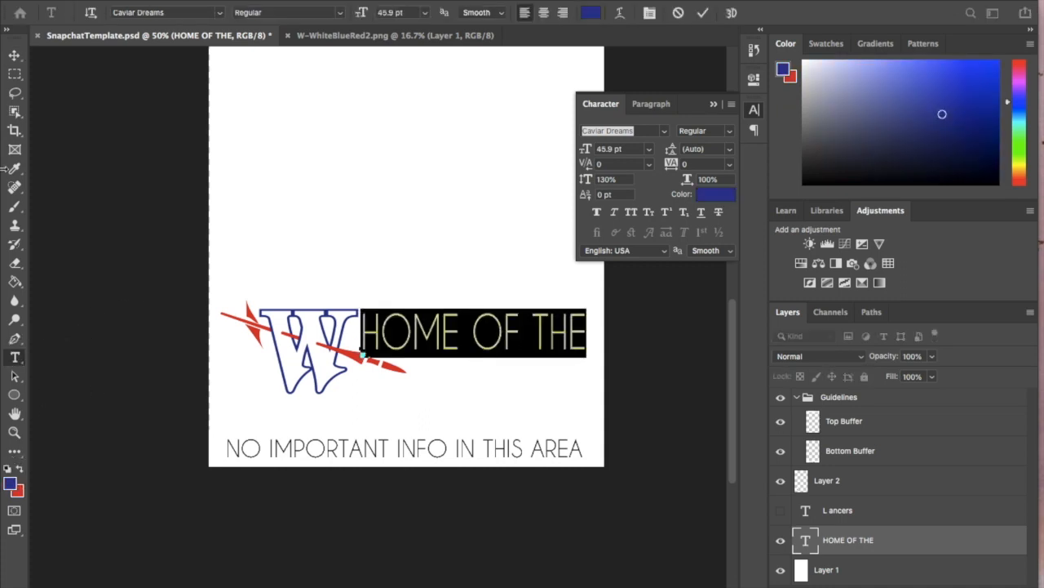
{"action": "left_click", "coordinate": [15, 54]}
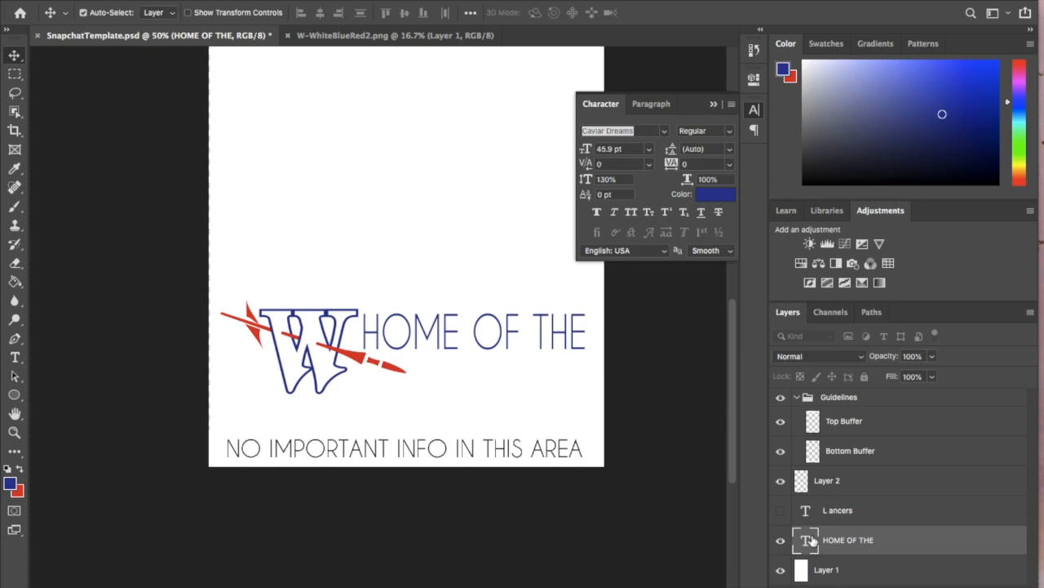
{"action": "left_click", "coordinate": [782, 510]}
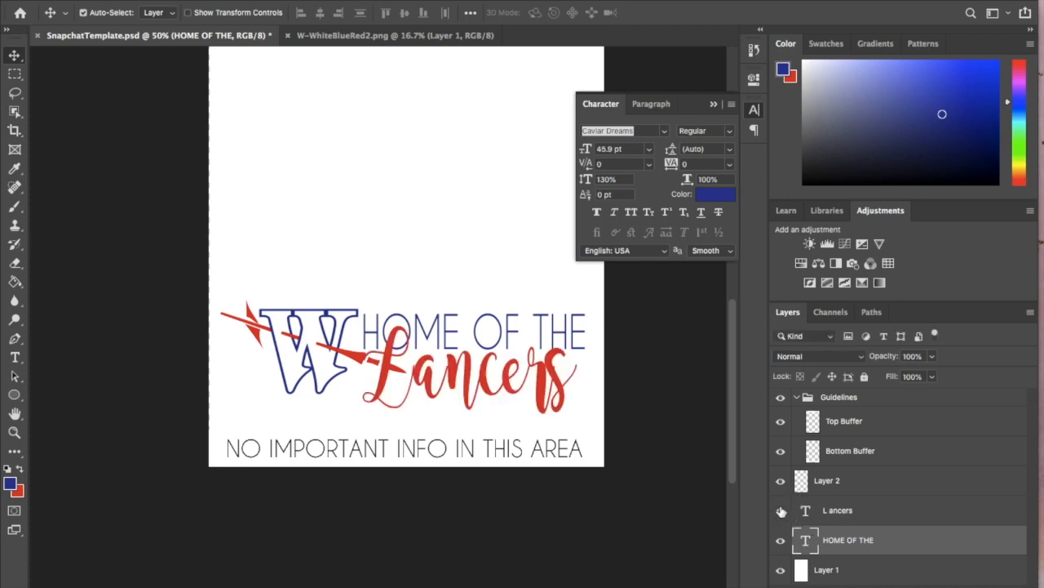
- Nudge the W logo on Layer 2 left to leave a gap before the HOME OF THE text
{"action": "left_click", "coordinate": [830, 484]}
{"action": "key", "text": "Left"}
{"action": "key", "text": "Left"}
{"action": "key", "text": "Left"}
{"action": "key", "text": "Left"}
{"action": "key", "text": "Left"}
{"action": "key", "text": "Left"}
{"action": "key", "text": "Left"}
{"action": "key", "text": "Left"}
{"action": "key", "text": "Left"}
{"action": "key", "text": "Left"}
{"action": "key", "text": "Left"}
{"action": "key", "text": "Left"}
{"action": "key", "text": "Left"}
{"action": "key", "text": "Left"}
{"action": "key", "text": "Left"}
{"action": "key", "text": "Left"}
{"action": "key", "text": "Left"}
{"action": "key", "text": "Left"}
{"action": "key", "text": "Left"}
{"action": "key", "text": "Left"}
{"action": "key", "text": "Left"}
{"action": "key", "text": "Left"}
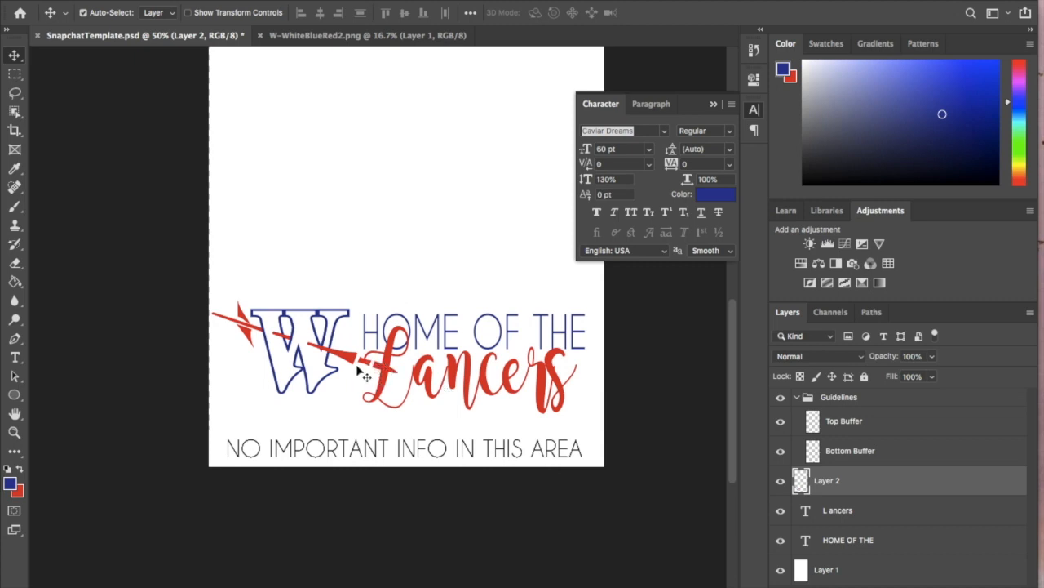
- Recolour the whole Lancers text with the dark blue of the W logo
{"action": "left_click", "coordinate": [846, 510]}
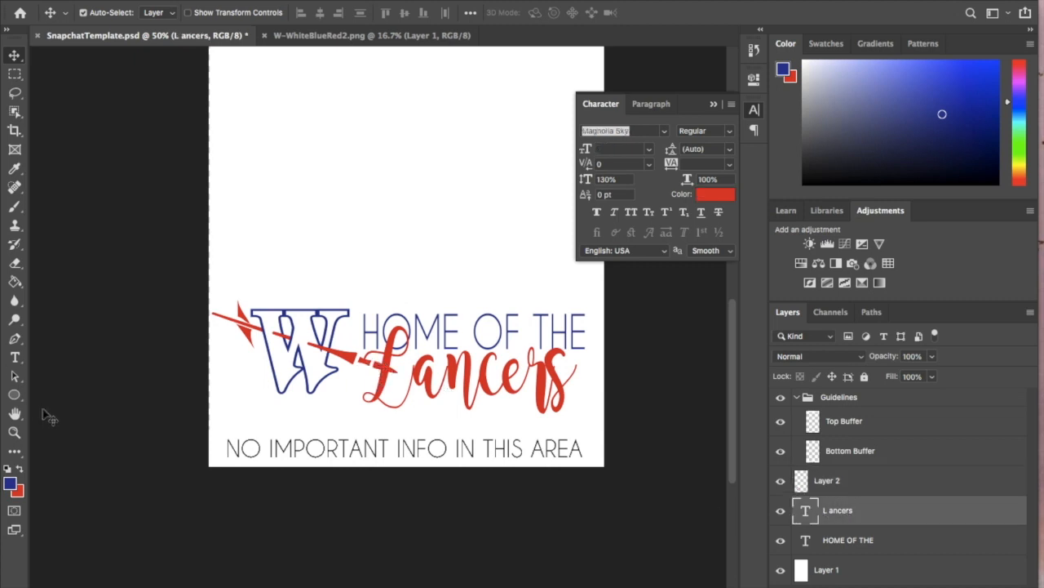
{"action": "left_click", "coordinate": [16, 372]}
{"action": "left_click", "coordinate": [15, 357]}
{"action": "left_click", "coordinate": [448, 400]}
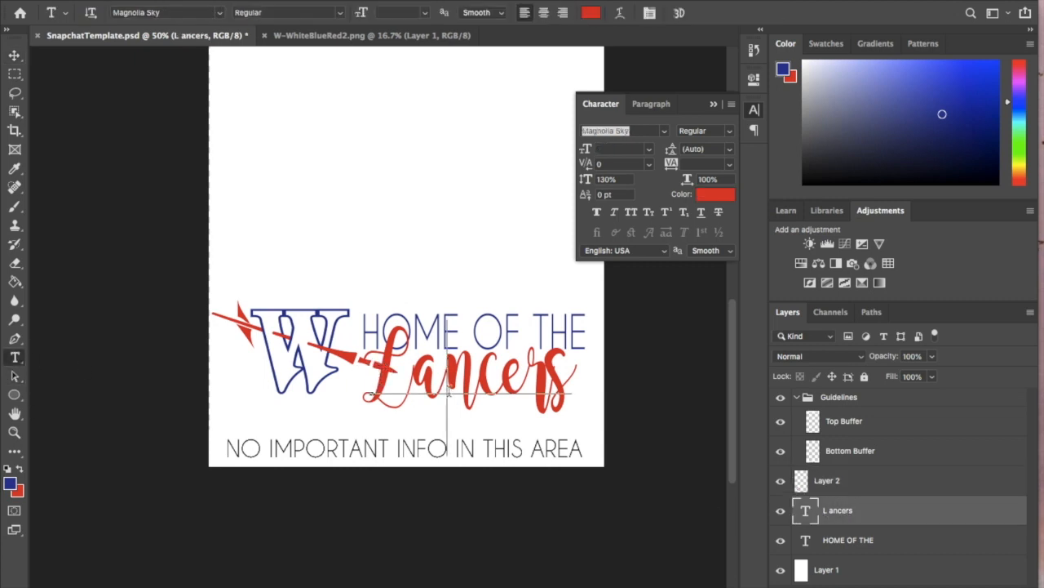
{"action": "key", "text": "ctrl+a"}
{"action": "left_click", "coordinate": [20, 473]}
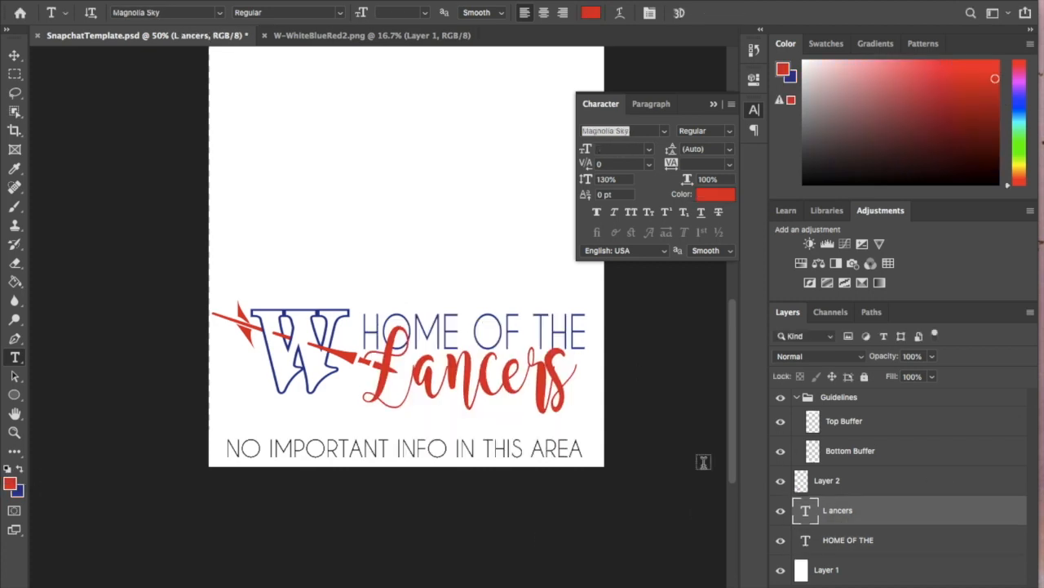
{"action": "left_click", "coordinate": [21, 473]}
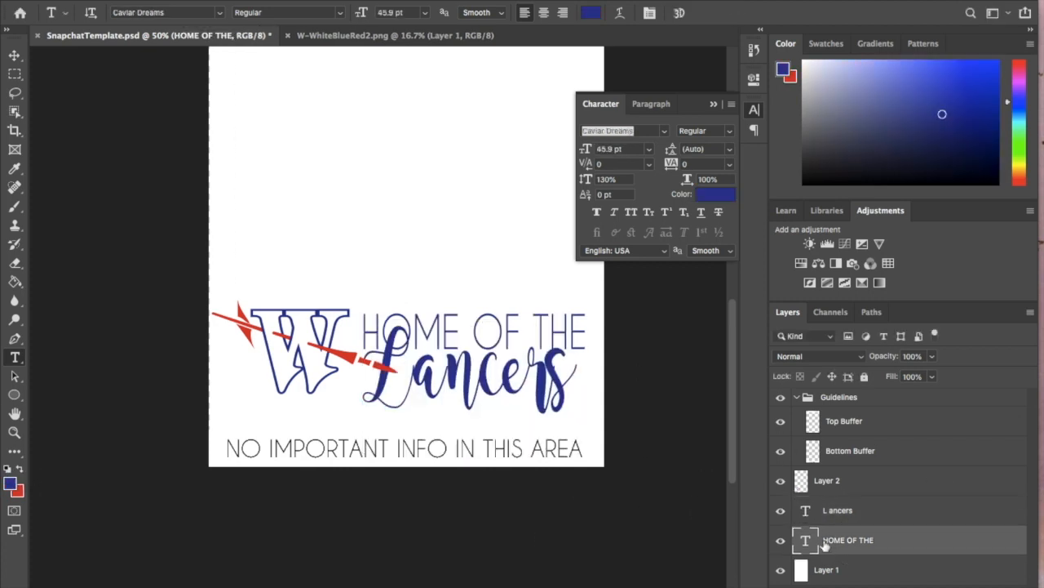
- Recolour the whole HOME OF THE text with the red of the W logo's lance
{"action": "key", "text": "ctrl+a"}
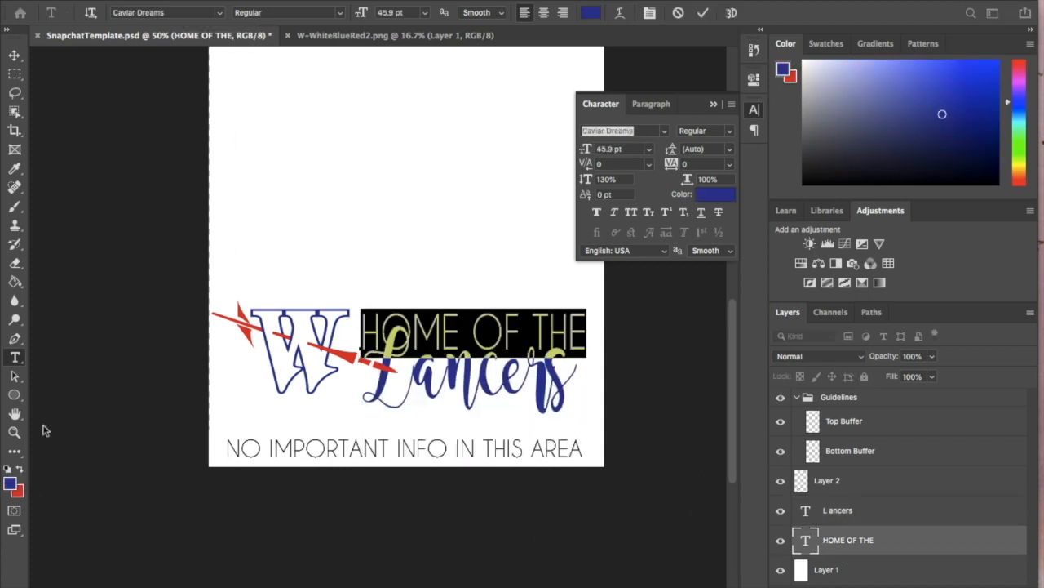
{"action": "left_click", "coordinate": [21, 471]}
{"action": "left_click", "coordinate": [14, 55]}
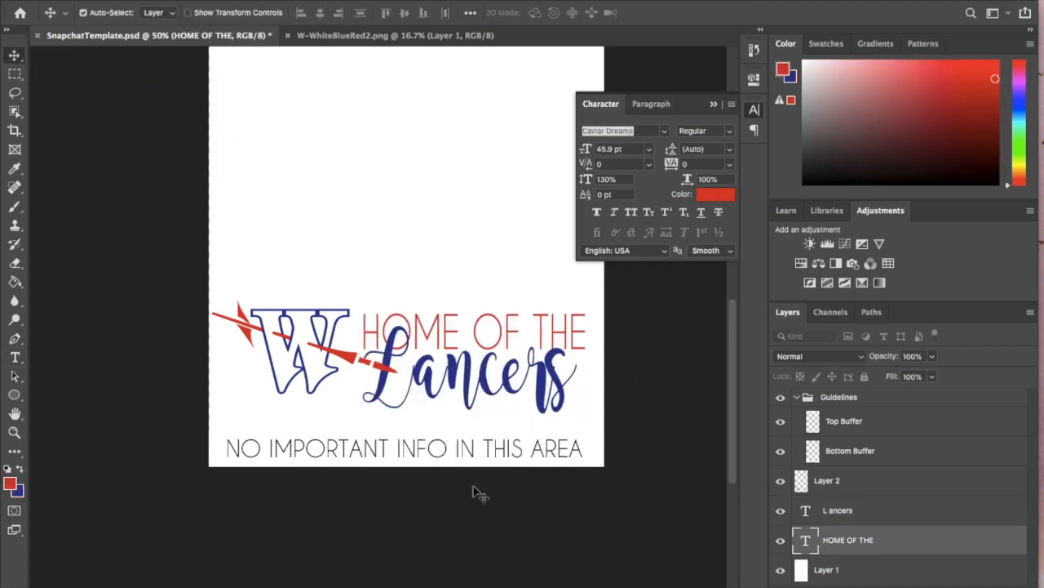
- Move the Lancers text layer beneath the HOME OF THE layer in the layer order
{"action": "left_click", "coordinate": [840, 512]}
{"action": "left_click_drag", "start_coordinate": [841, 511], "coordinate": [845, 555]}
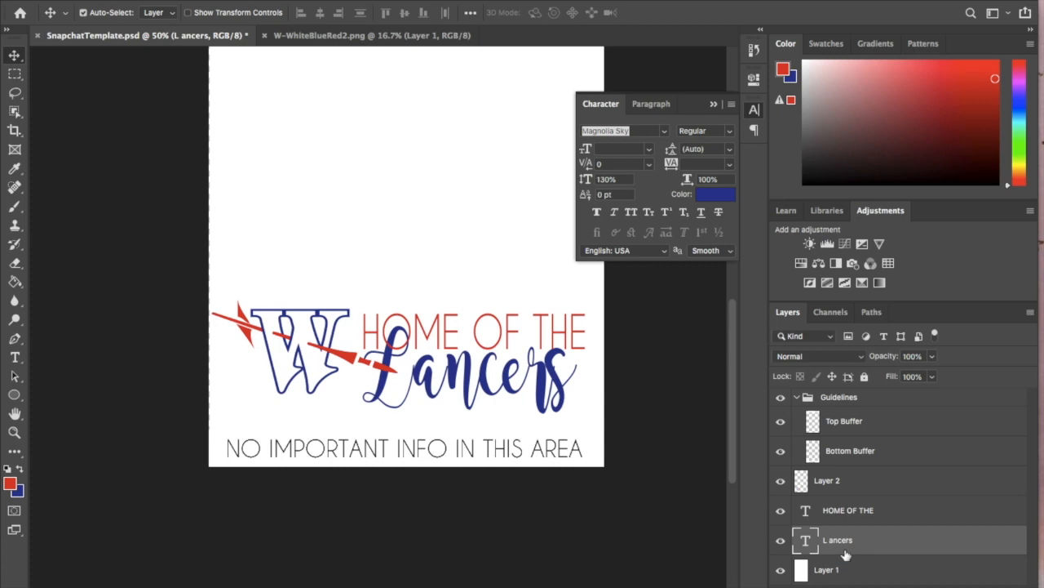
{"action": "left_click_drag", "start_coordinate": [851, 530], "coordinate": [845, 555]}
- Change the font of the whole HOME OF THE text to Times Regular
{"action": "left_click", "coordinate": [841, 517]}
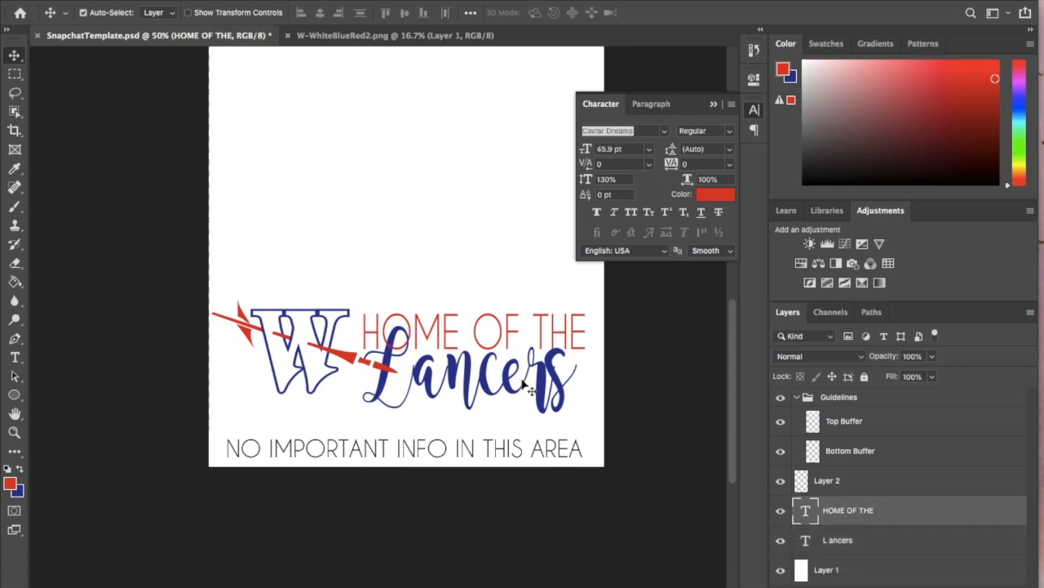
{"action": "left_click", "coordinate": [15, 358]}
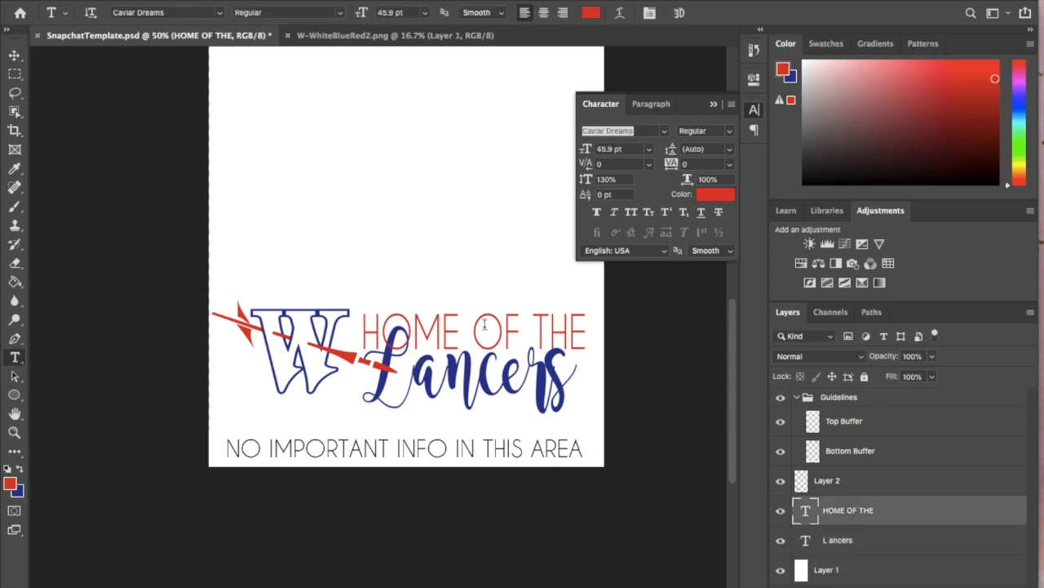
{"action": "left_click", "coordinate": [484, 325]}
{"action": "key", "text": "ctrl+a"}
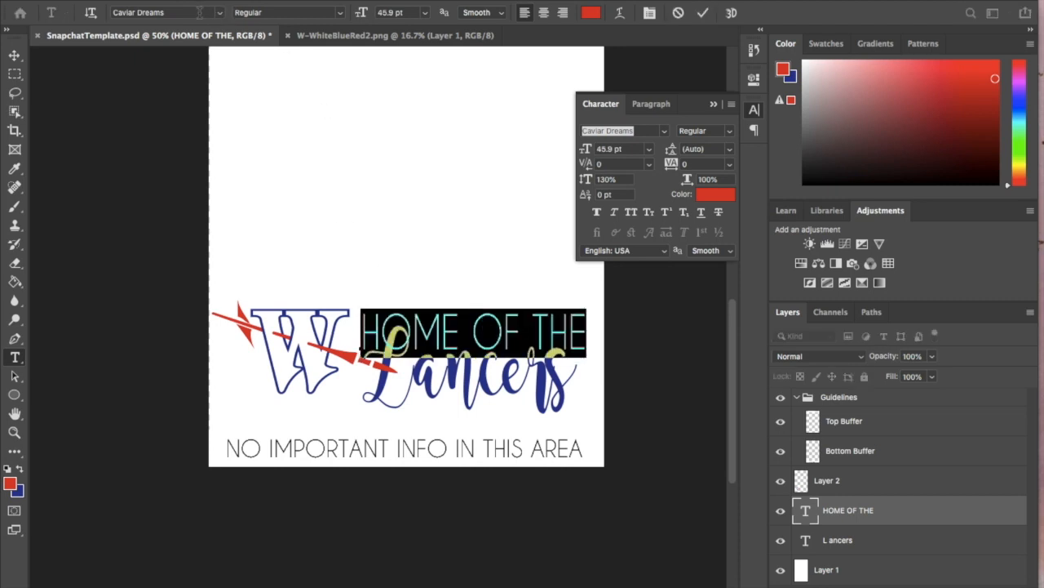
{"action": "left_click", "coordinate": [199, 12]}
{"action": "type", "text": "times"}
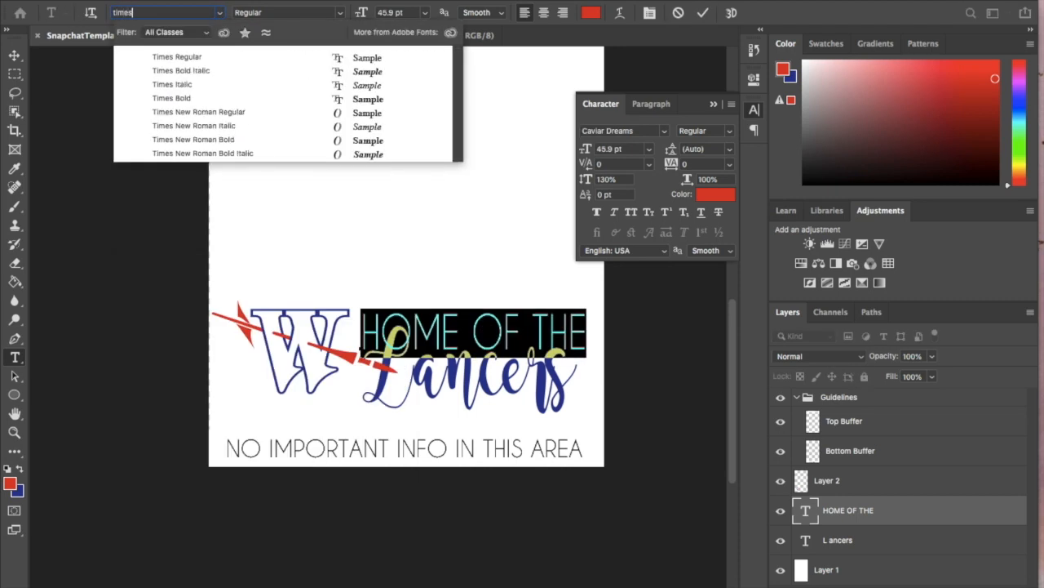
{"action": "left_click", "coordinate": [164, 57]}
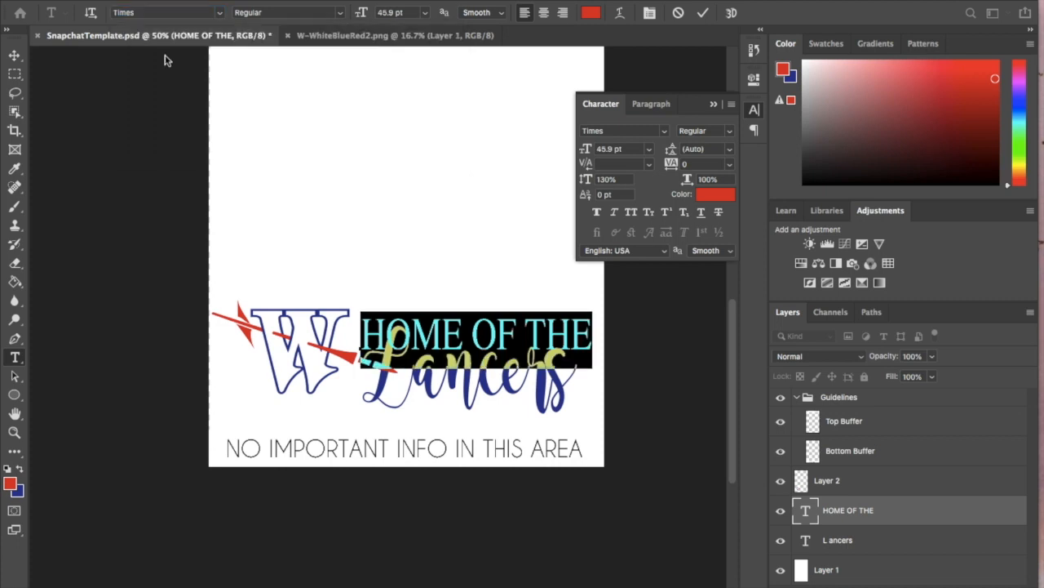
{"action": "left_click", "coordinate": [14, 55]}
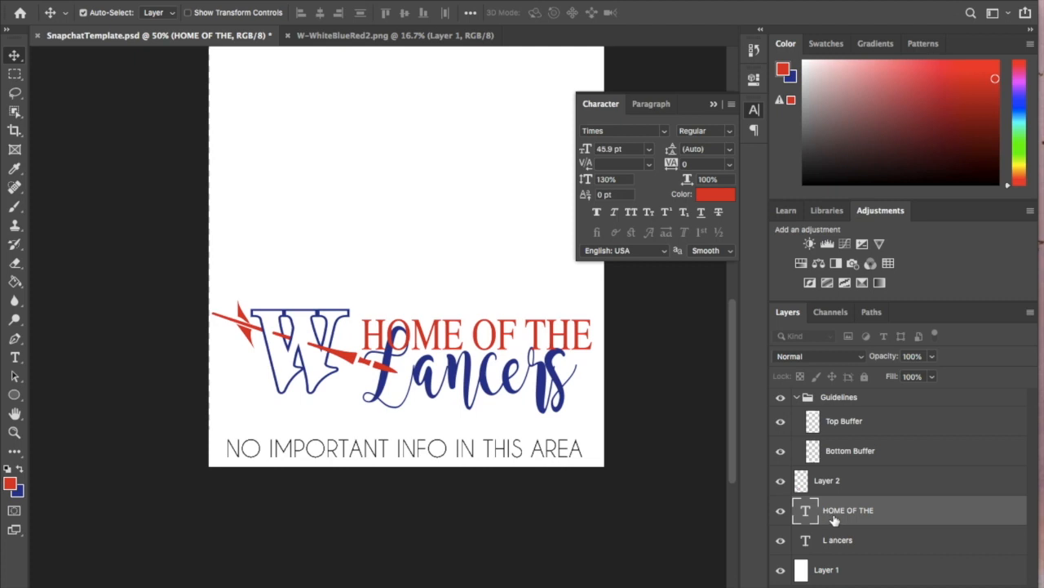
- Nudge the HOME OF THE text slightly left toward the W logo
{"action": "key", "text": "Left"}
{"action": "key", "text": "Left"}
{"action": "key", "text": "Left"}
{"action": "key", "text": "Left"}
{"action": "key", "text": "Right"}
{"action": "key", "text": "Right"}
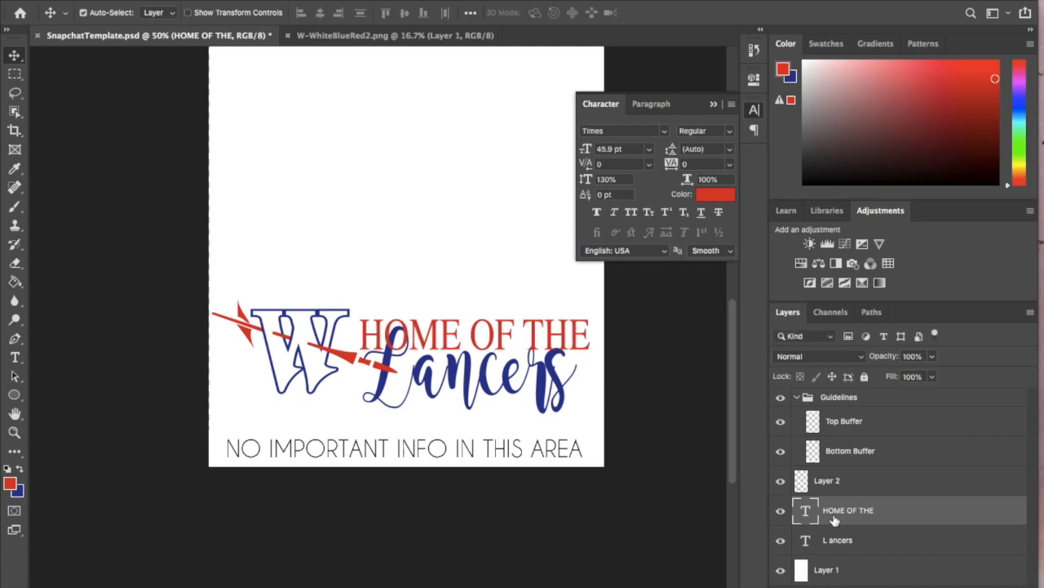
- Scale the Lancers text up proportionally to about 107% so its right edge meets the end of HOME OF THE
{"action": "left_click", "coordinate": [848, 486]}
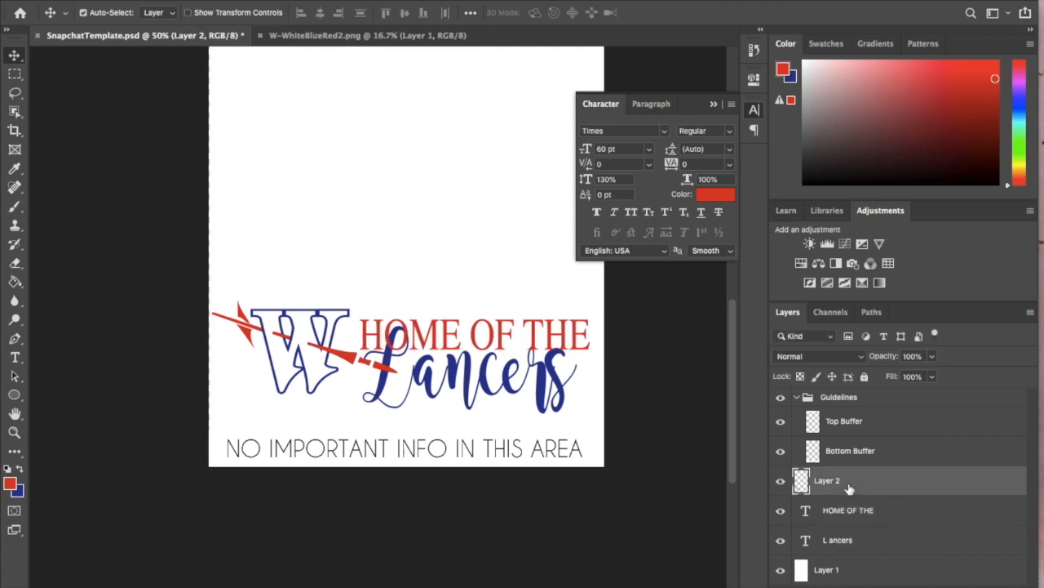
{"action": "left_click", "coordinate": [846, 540]}
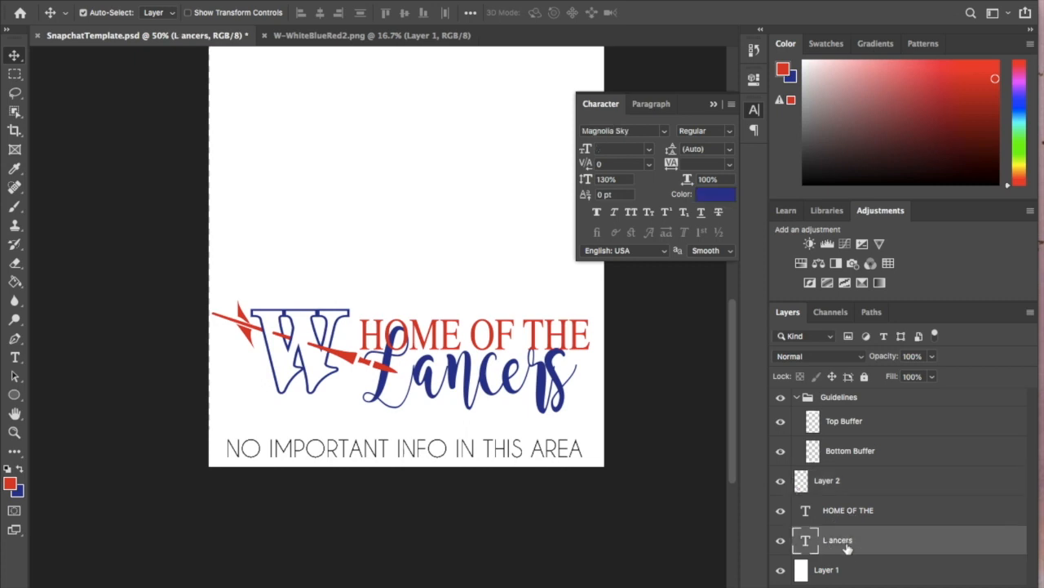
{"action": "key", "text": "ctrl+t"}
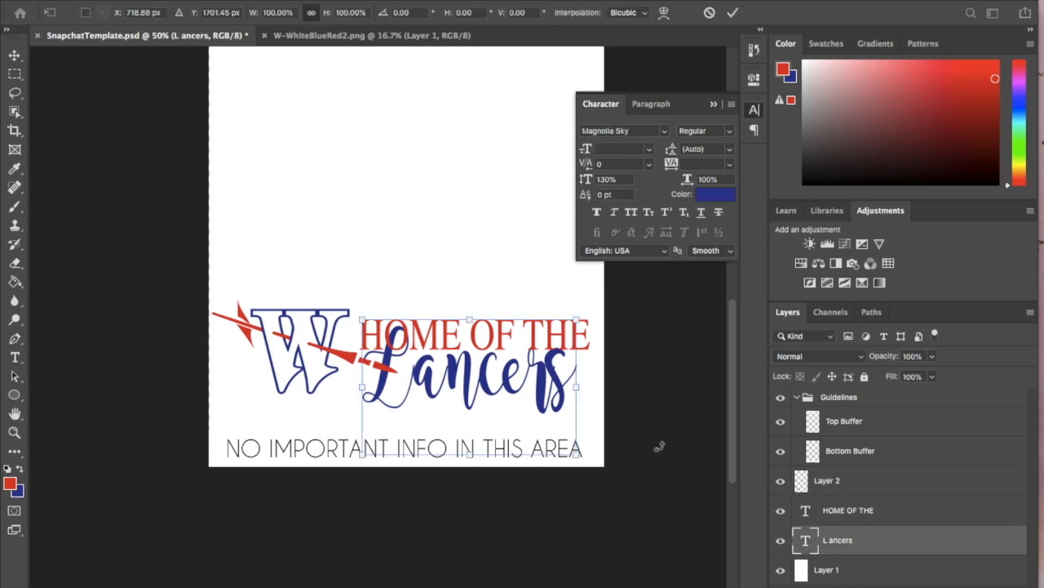
{"action": "left_click", "coordinate": [576, 455]}
{"action": "left_click", "coordinate": [310, 14]}
{"action": "left_click_drag", "start_coordinate": [577, 451], "coordinate": [591, 459]}
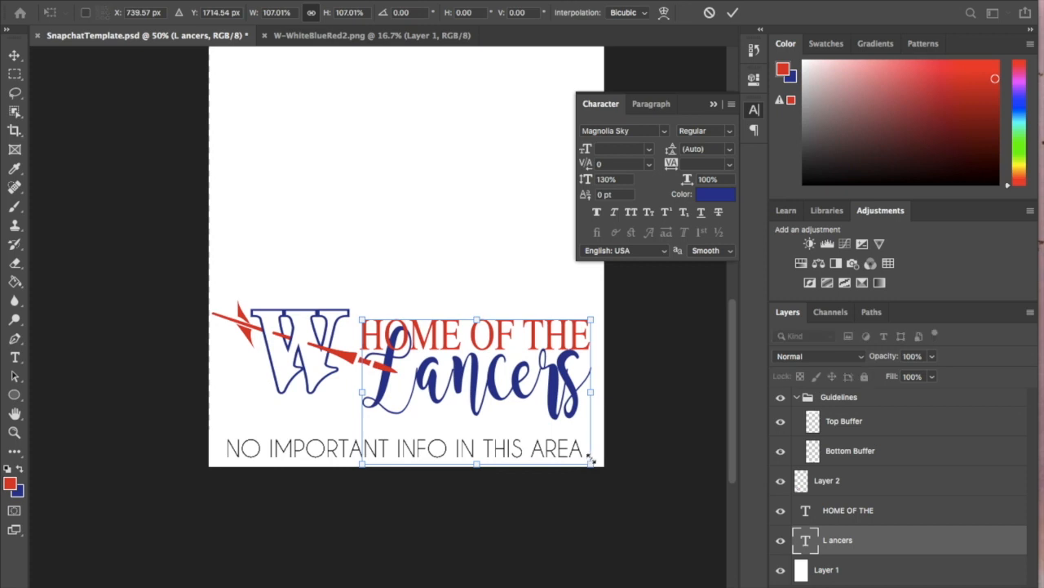
- Align the HOME OF THE and Lancers text layers on their horizontal centres, and select only the Lancers layer
{"action": "left_click", "coordinate": [848, 520], "text": "shift"}
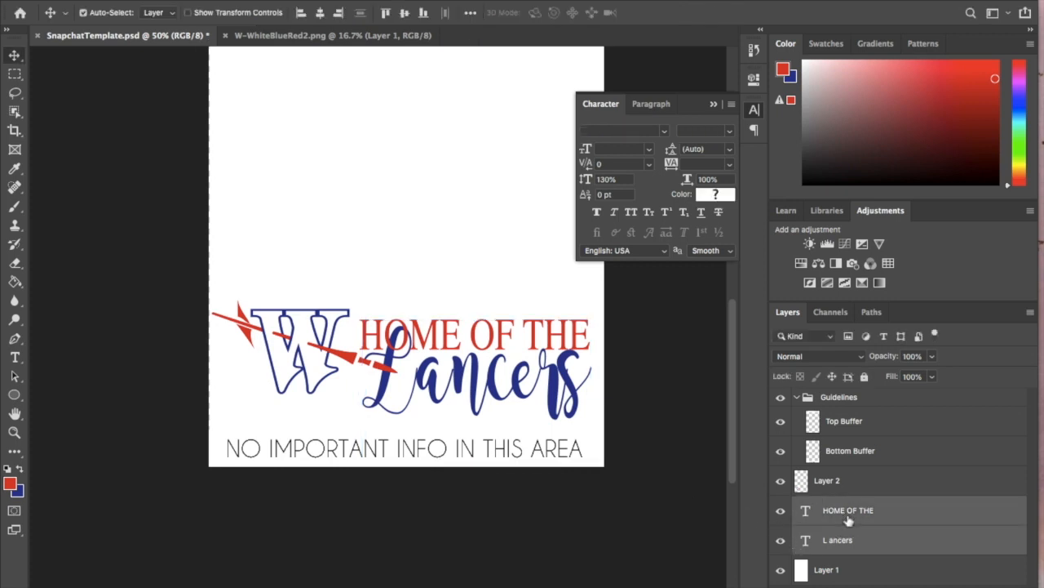
{"action": "left_click", "coordinate": [321, 14]}
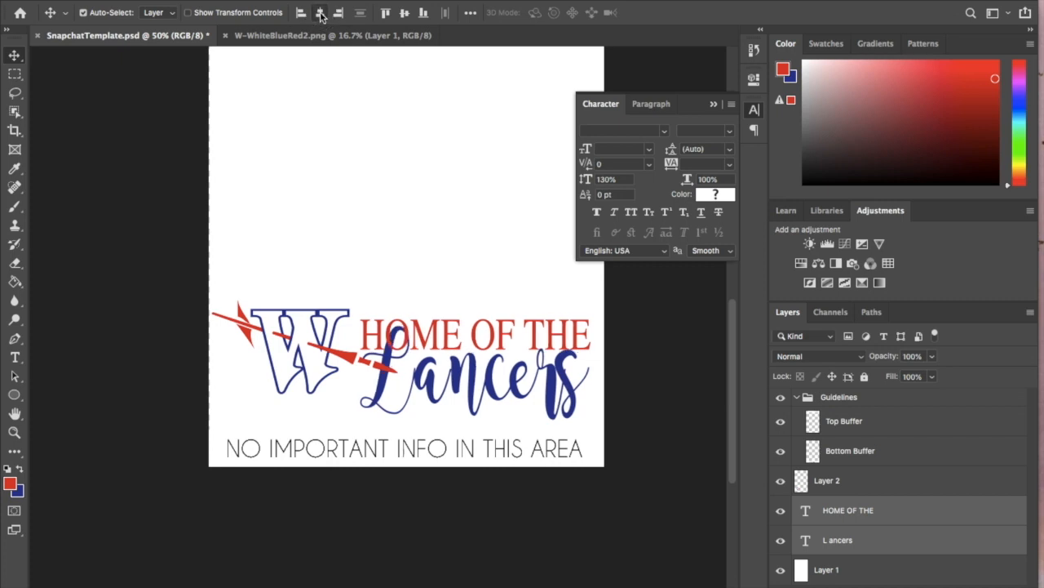
{"action": "left_click", "coordinate": [302, 14]}
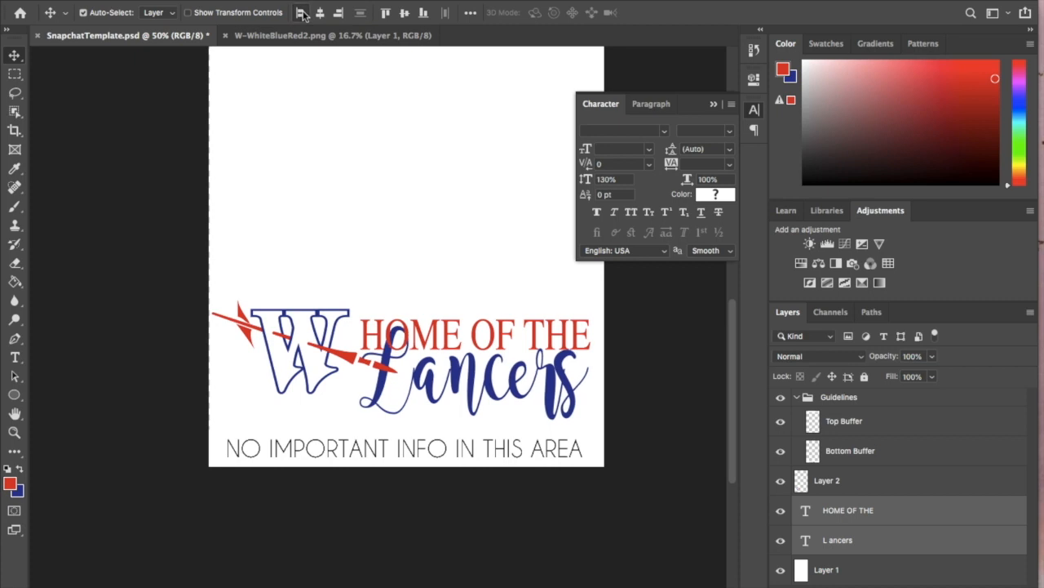
{"action": "left_click", "coordinate": [321, 14]}
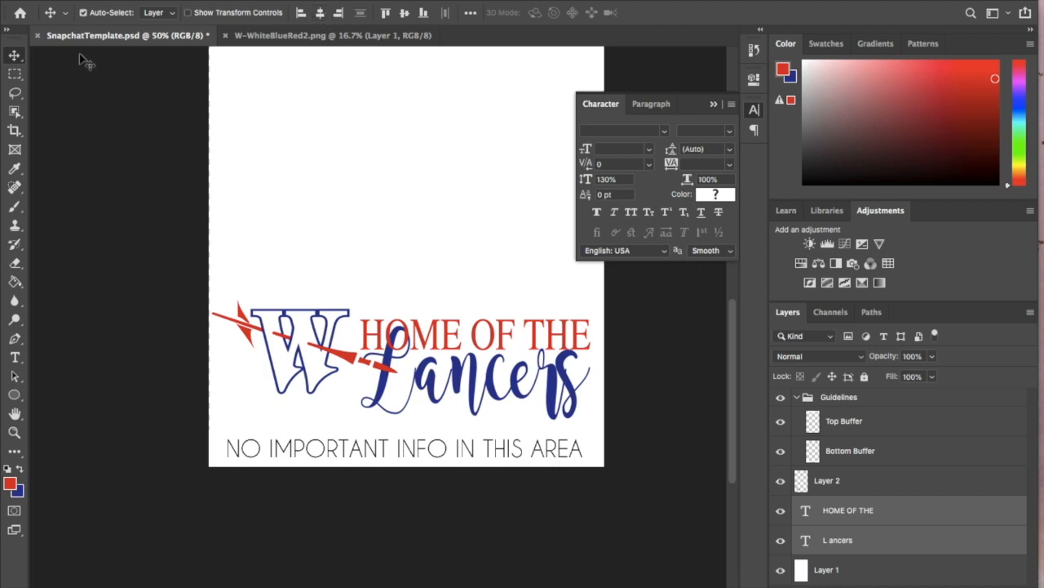
{"action": "left_click", "coordinate": [882, 542]}
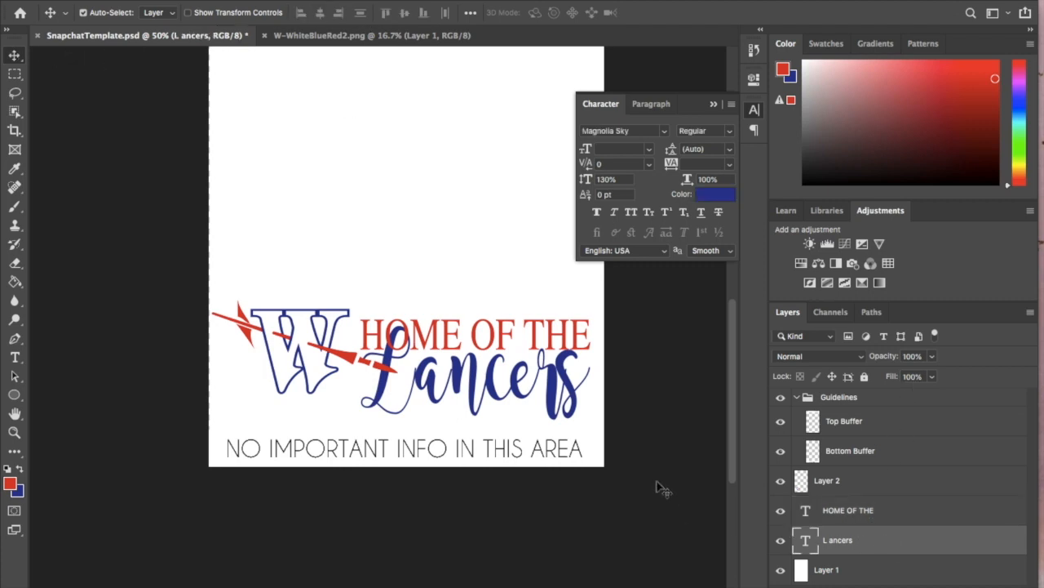
- Hide the white Layer 1 and nudge the W logo, HOME OF THE and Lancers layers down together toward the bottom buffer
{"action": "key", "text": "super+minus"}
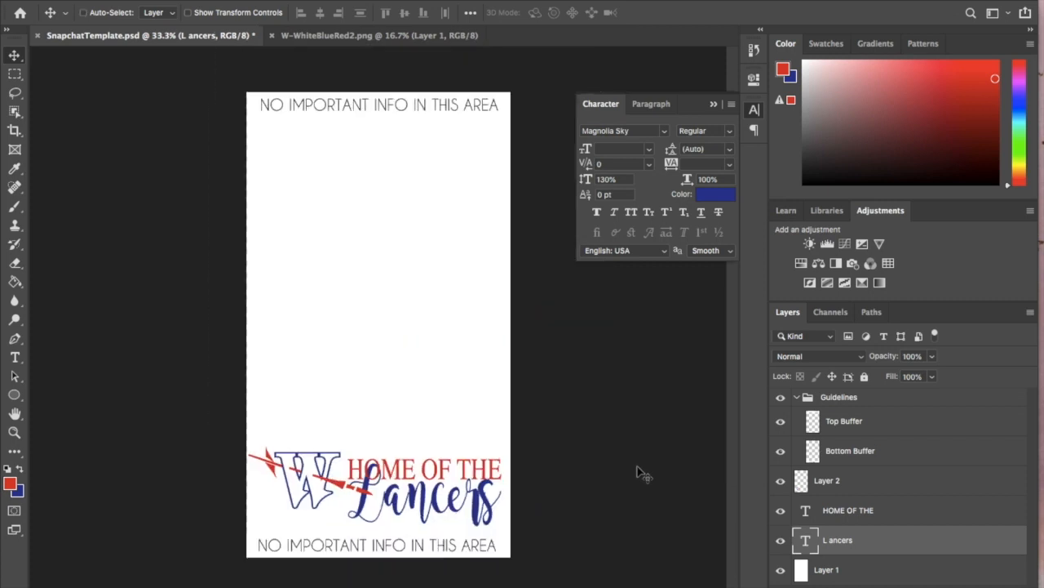
{"action": "left_click", "coordinate": [834, 481], "text": "shift"}
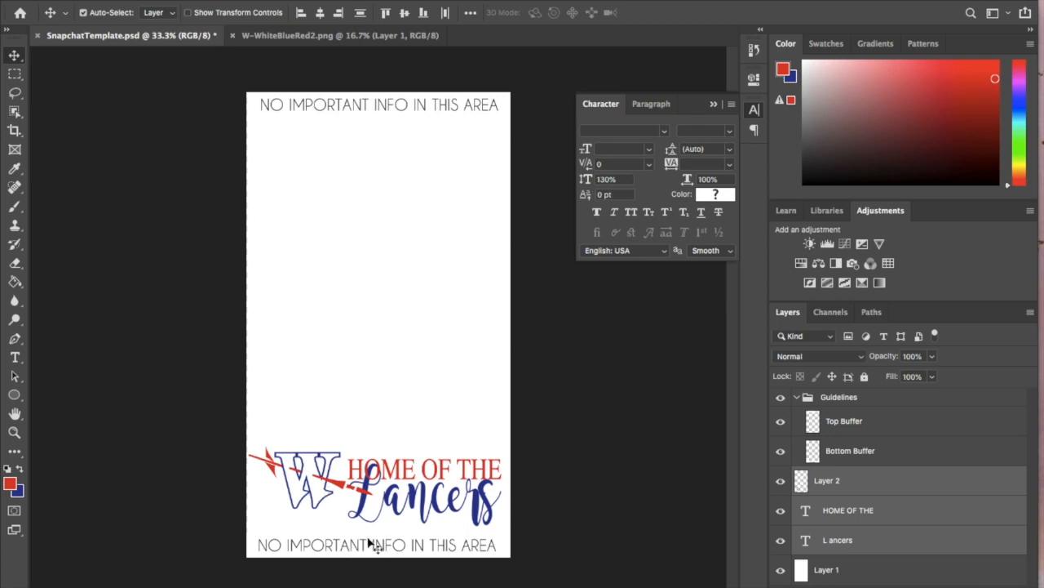
{"action": "left_click", "coordinate": [780, 569]}
{"action": "key", "text": "Down"}
{"action": "key", "text": "Down"}
{"action": "key", "text": "Down"}
{"action": "key", "text": "Down"}
{"action": "key", "text": "Down"}
{"action": "key", "text": "Down"}
{"action": "key", "text": "Down"}
{"action": "key", "text": "Down"}
{"action": "key", "text": "Down"}
{"action": "key", "text": "Down"}
{"action": "key", "text": "Down"}
{"action": "key", "text": "Down"}
{"action": "key", "text": "Down"}
{"action": "key", "text": "Down"}
{"action": "key", "text": "Down"}
{"action": "key", "text": "Down"}
{"action": "key", "text": "Down"}
{"action": "key", "text": "Down"}
{"action": "key", "text": "Down"}
{"action": "key", "text": "Down"}
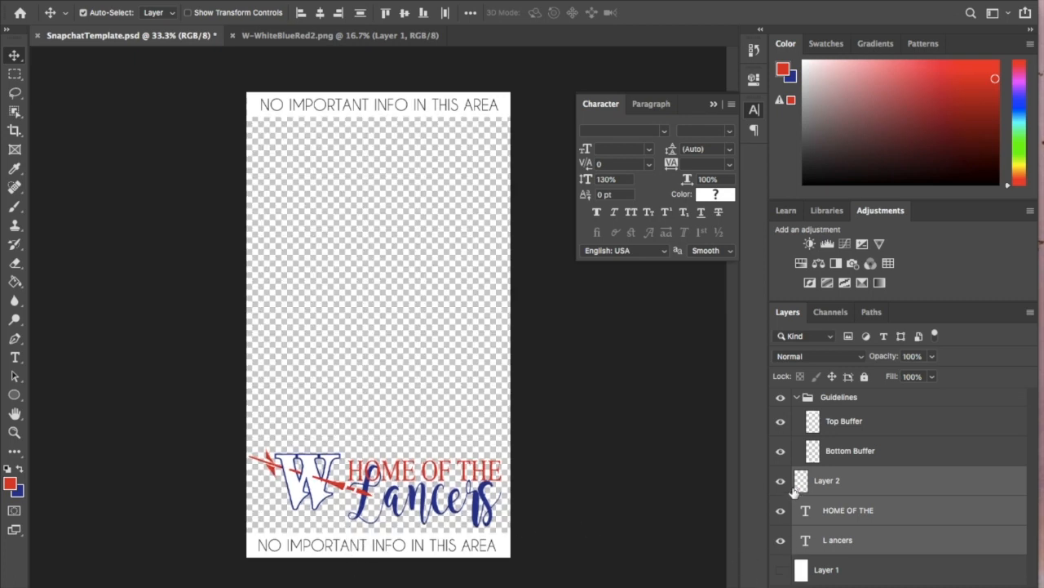
{"action": "key", "text": "Down"}
{"action": "key", "text": "Down"}
{"action": "key", "text": "Down"}
{"action": "key", "text": "Down"}
{"action": "key", "text": "Down"}
{"action": "key", "text": "Down"}
{"action": "key", "text": "Down"}
{"action": "key", "text": "Down"}
{"action": "key", "text": "Down"}
{"action": "key", "text": "Down"}
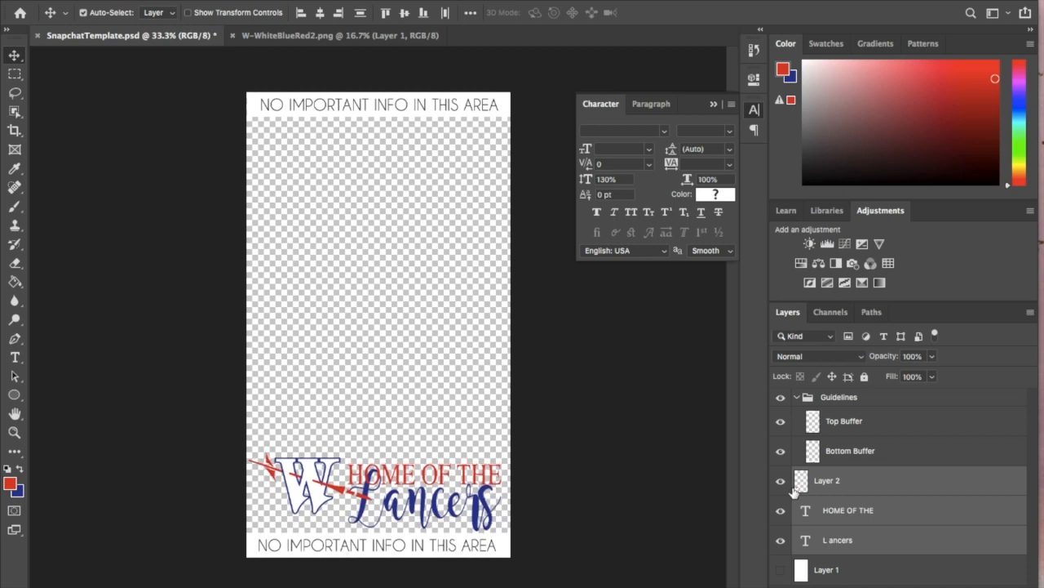
{"action": "key", "text": "Up"}
{"action": "key", "text": "Up"}
{"action": "key", "text": "Up"}
{"action": "key", "text": "Up"}
{"action": "key", "text": "Up"}
{"action": "key", "text": "Up"}
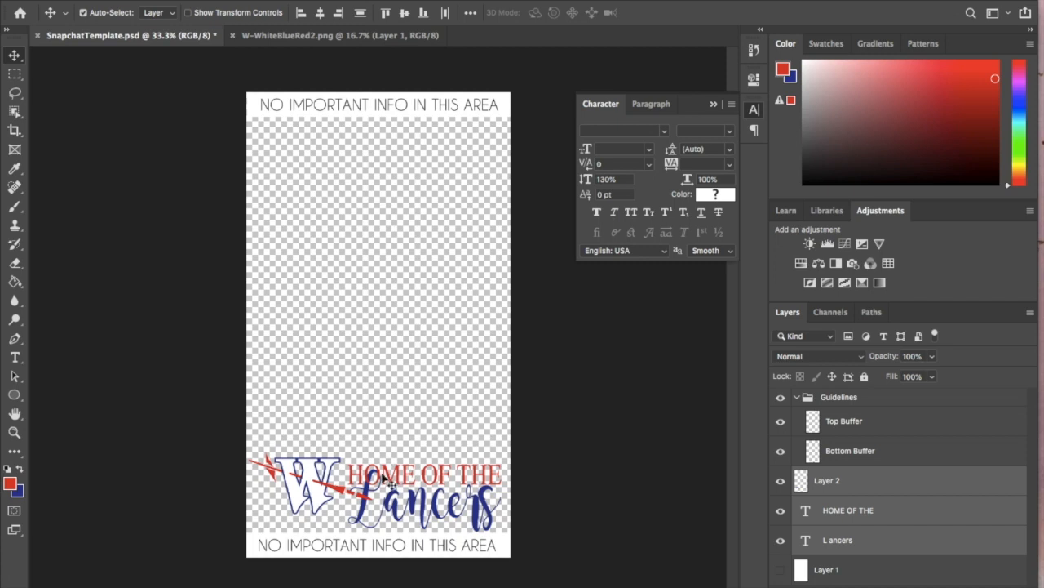
- Move the W logo to the filter's upper left corner and scale the HOME OF THE and Lancers text together to about 157%
{"action": "left_click", "coordinate": [836, 495]}
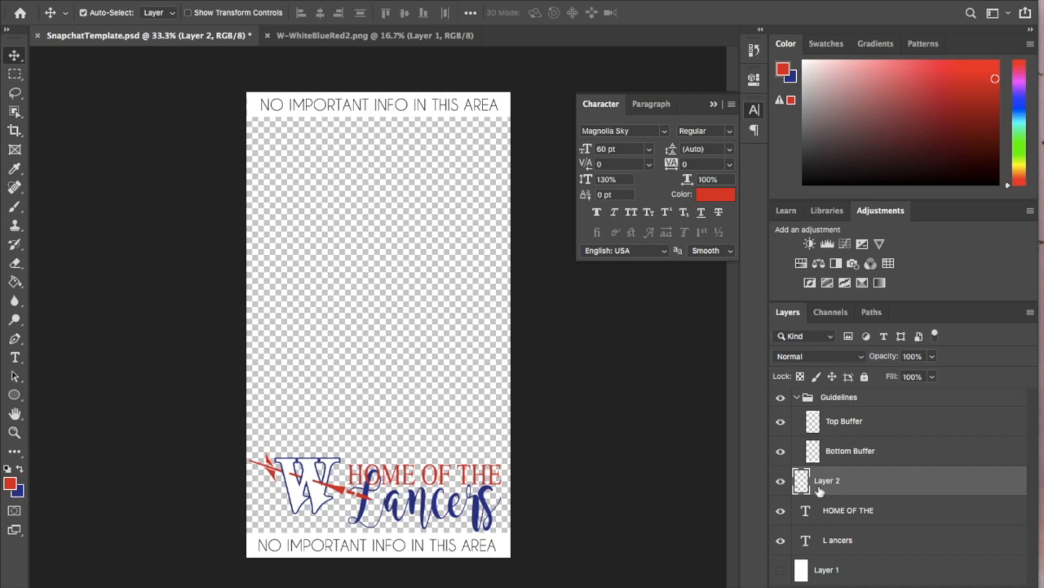
{"action": "left_click_drag", "start_coordinate": [290, 473], "coordinate": [296, 153]}
{"action": "left_click", "coordinate": [837, 516]}
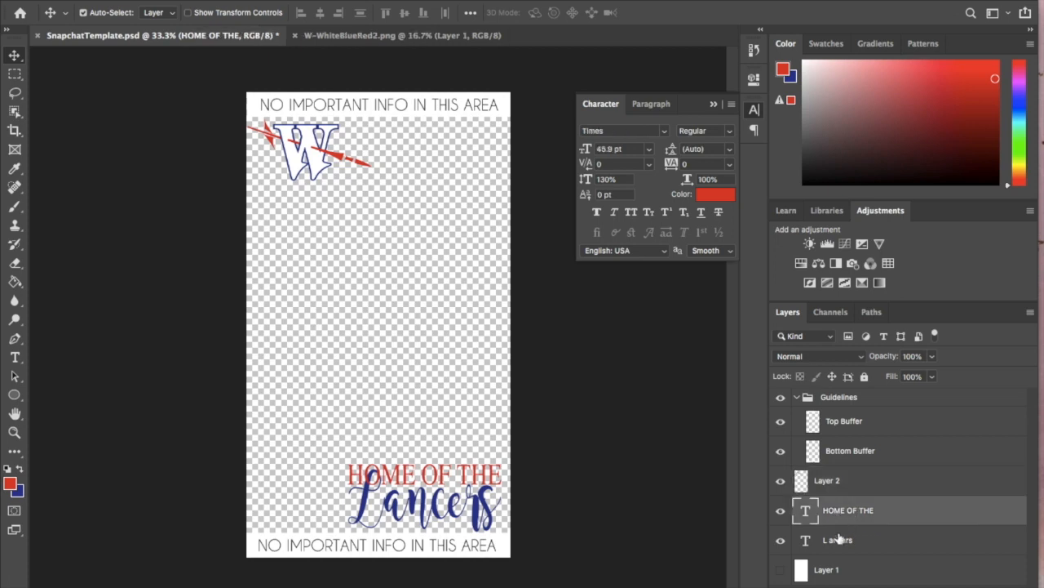
{"action": "left_click", "coordinate": [840, 541], "text": "shift"}
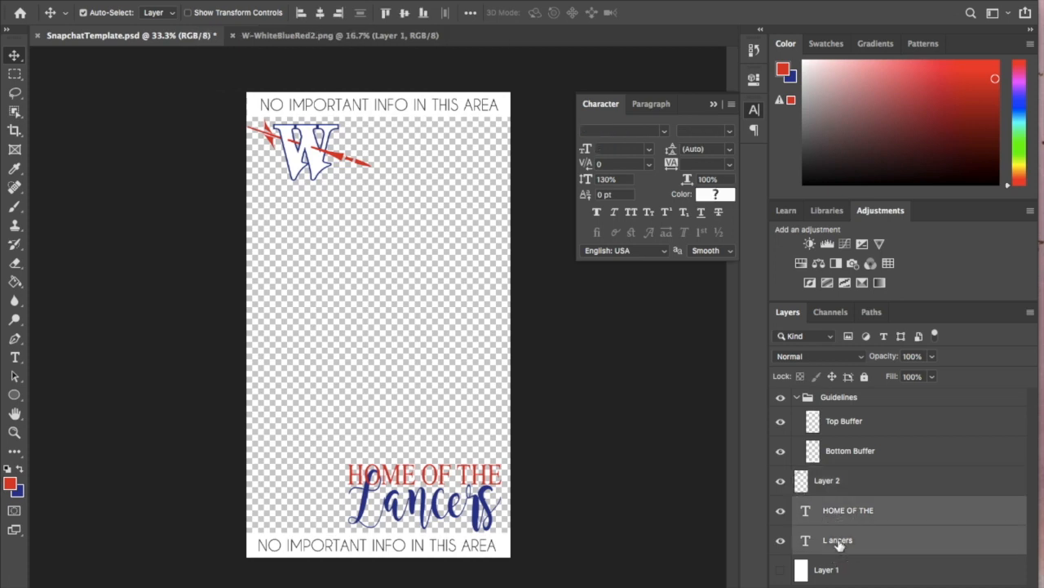
{"action": "key", "text": "ctrl+t"}
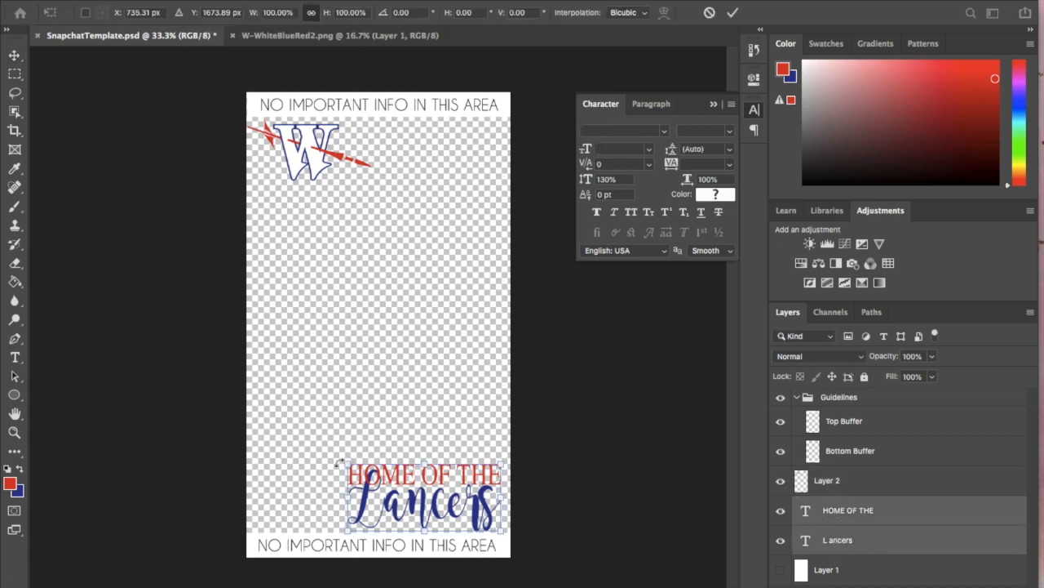
{"action": "left_click_drag", "start_coordinate": [339, 464], "coordinate": [251, 443]}
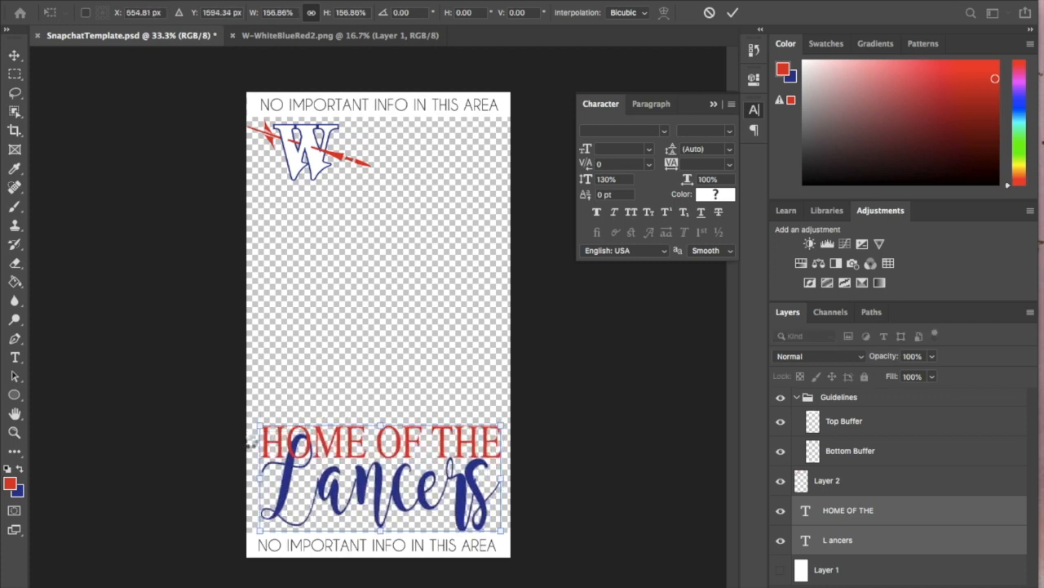
{"action": "key", "text": "Return"}
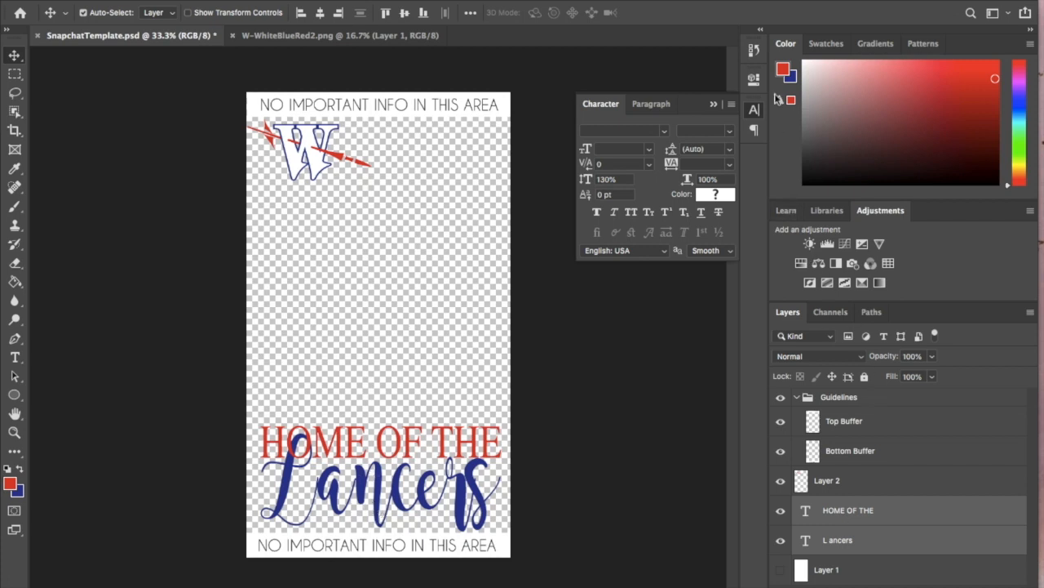
- Step back in the history to undo the text enlargement and the logo move
{"action": "left_click", "coordinate": [754, 53]}
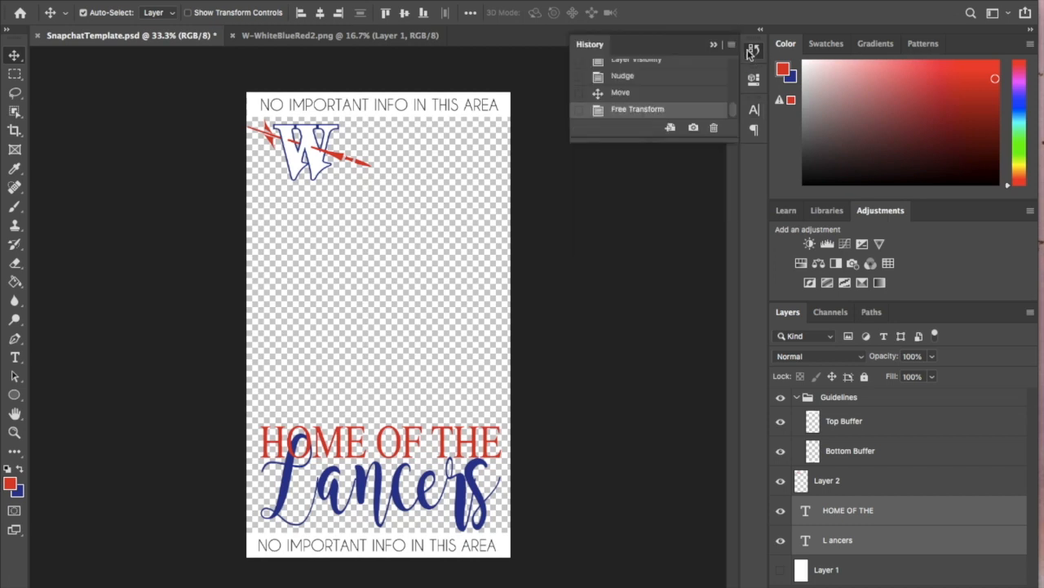
{"action": "left_click", "coordinate": [626, 92]}
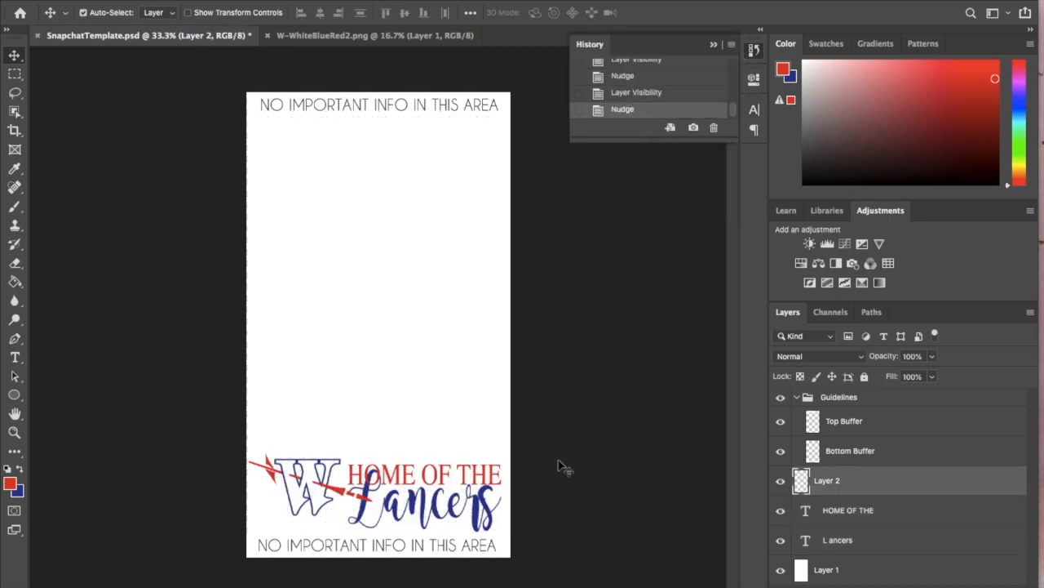
- Show the white Layer 1 again and nudge only the W logo down so it sits level with the text beside it
{"action": "key", "text": "Down"}
{"action": "key", "text": "Down"}
{"action": "key", "text": "Down"}
{"action": "key", "text": "Down"}
{"action": "key", "text": "Down"}
{"action": "key", "text": "Down"}
{"action": "key", "text": "Down"}
{"action": "key", "text": "Down"}
{"action": "key", "text": "Down"}
{"action": "key", "text": "Down"}
{"action": "key", "text": "Down"}
{"action": "key", "text": "Down"}
{"action": "key", "text": "Down"}
{"action": "key", "text": "Down"}
{"action": "key", "text": "Down"}
{"action": "key", "text": "Down"}
{"action": "key", "text": "Down"}
{"action": "key", "text": "Down"}
{"action": "key", "text": "Down"}
{"action": "key", "text": "Down"}
{"action": "key", "text": "Down"}
{"action": "key", "text": "Down"}
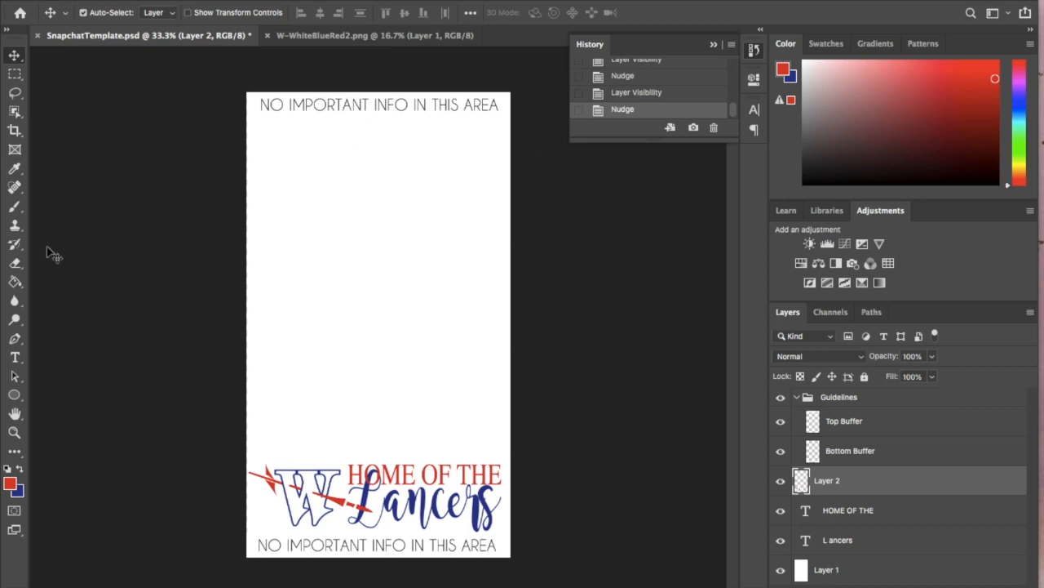
- Activate the Brush tool, switch to the Brushes folder in Google Drive and download Decorative Border Brushes.abr
{"action": "left_click", "coordinate": [14, 205]}
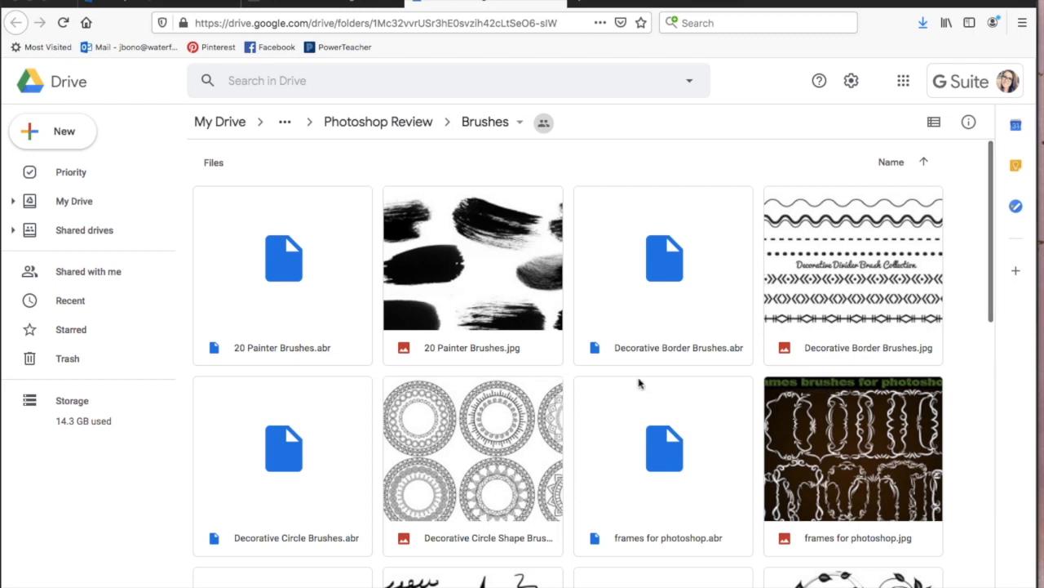
{"action": "scroll", "coordinate": [639, 383], "scroll_direction": "down", "scroll_amount": 3}
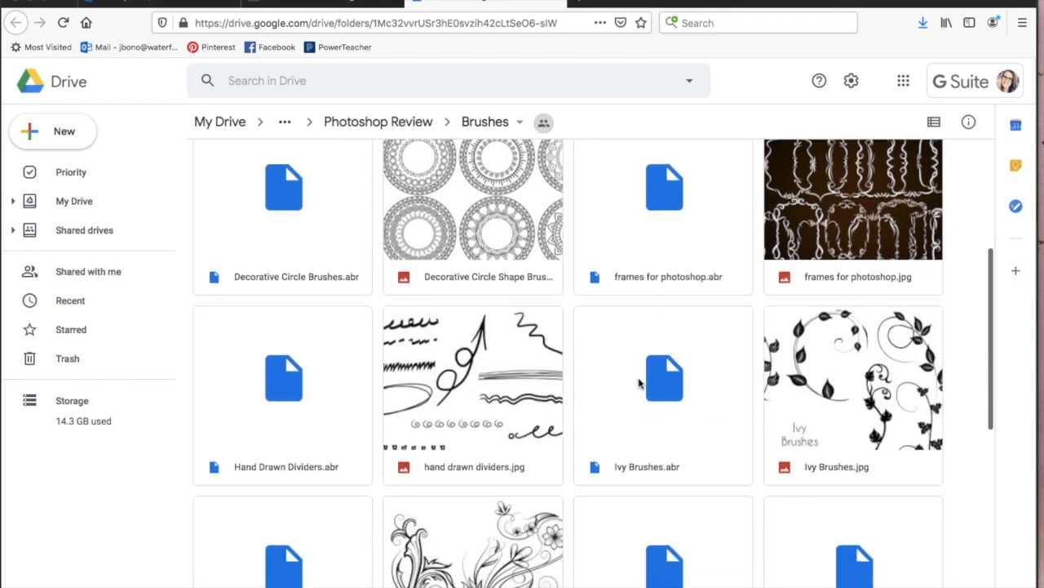
{"action": "scroll", "coordinate": [639, 383], "scroll_direction": "down", "scroll_amount": 1}
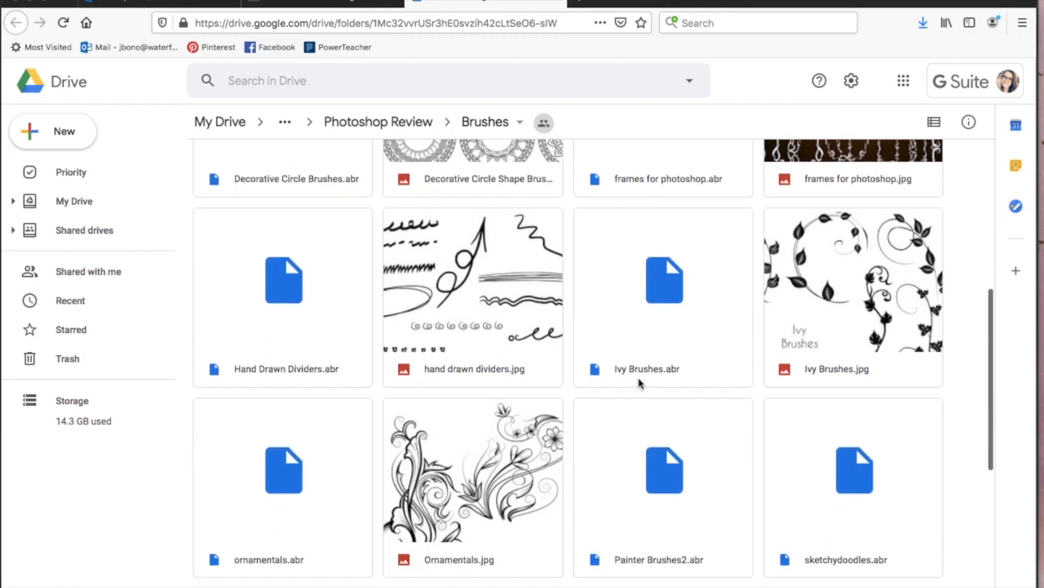
{"action": "scroll", "coordinate": [639, 383], "scroll_direction": "down", "scroll_amount": 4}
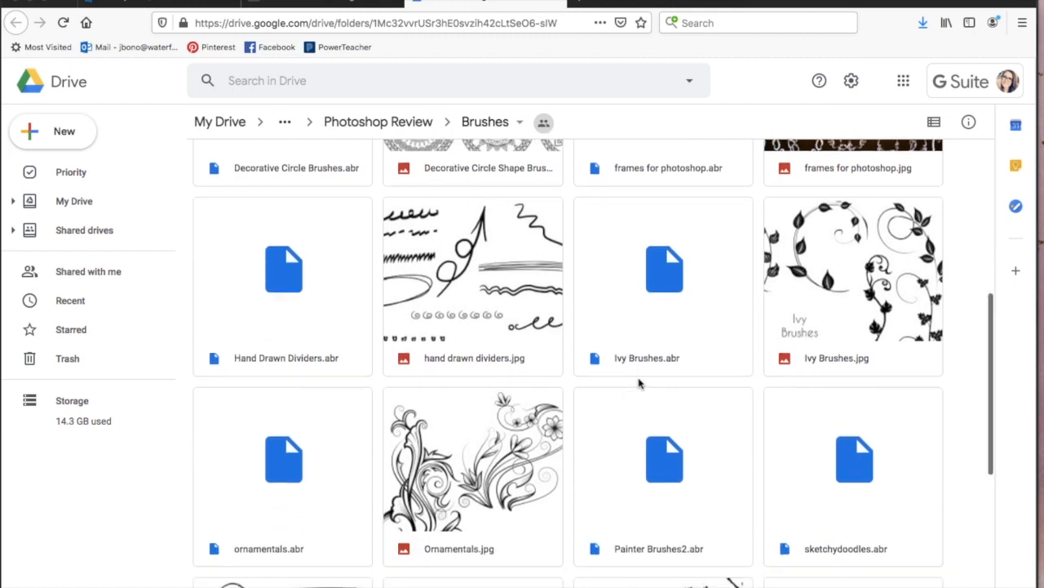
{"action": "scroll", "coordinate": [639, 383], "scroll_direction": "down", "scroll_amount": 1}
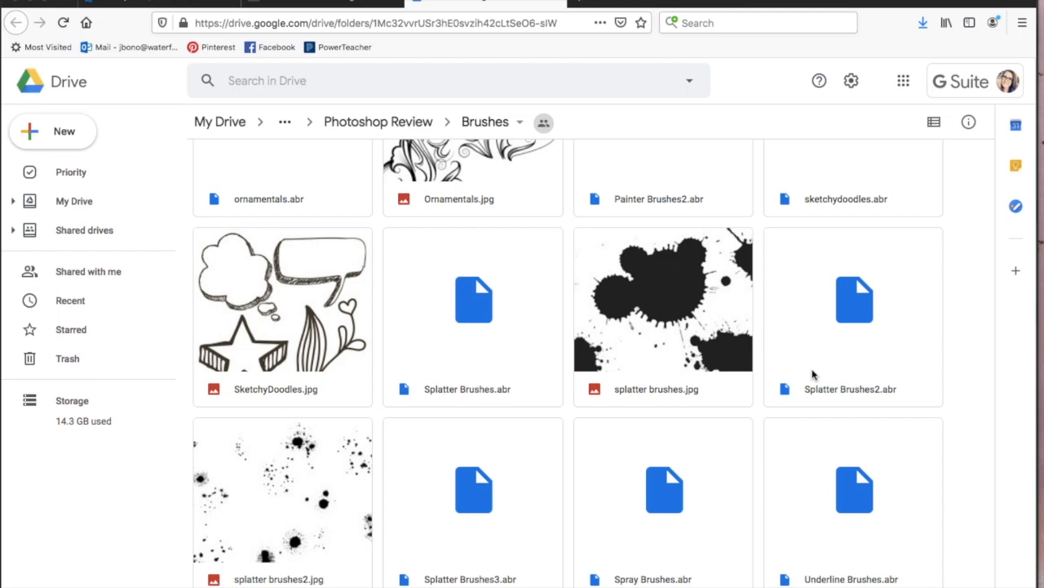
{"action": "scroll", "coordinate": [809, 375], "scroll_direction": "up", "scroll_amount": 10}
{"action": "left_click", "coordinate": [681, 296]}
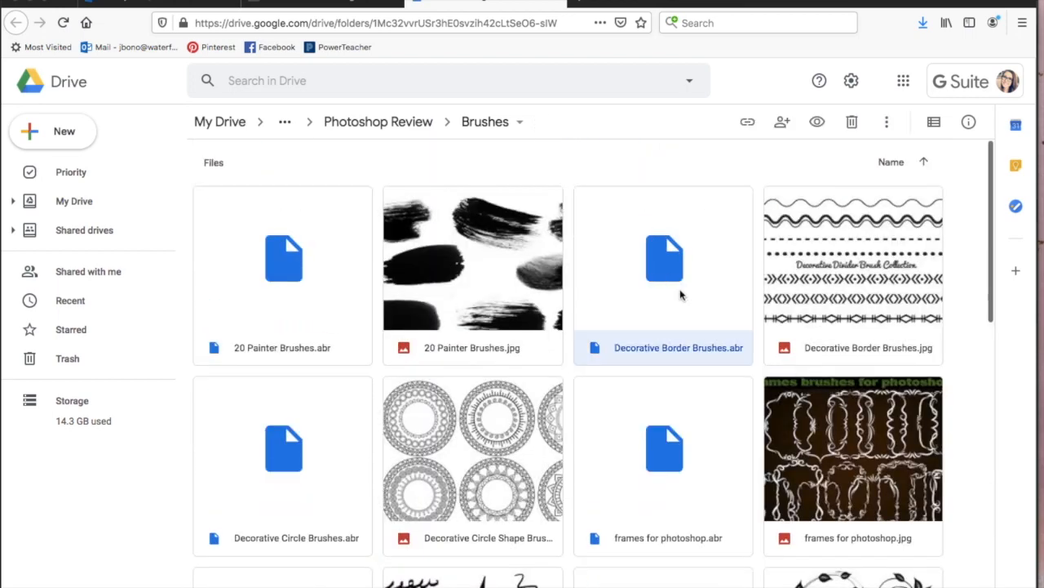
{"action": "double_click", "coordinate": [681, 295]}
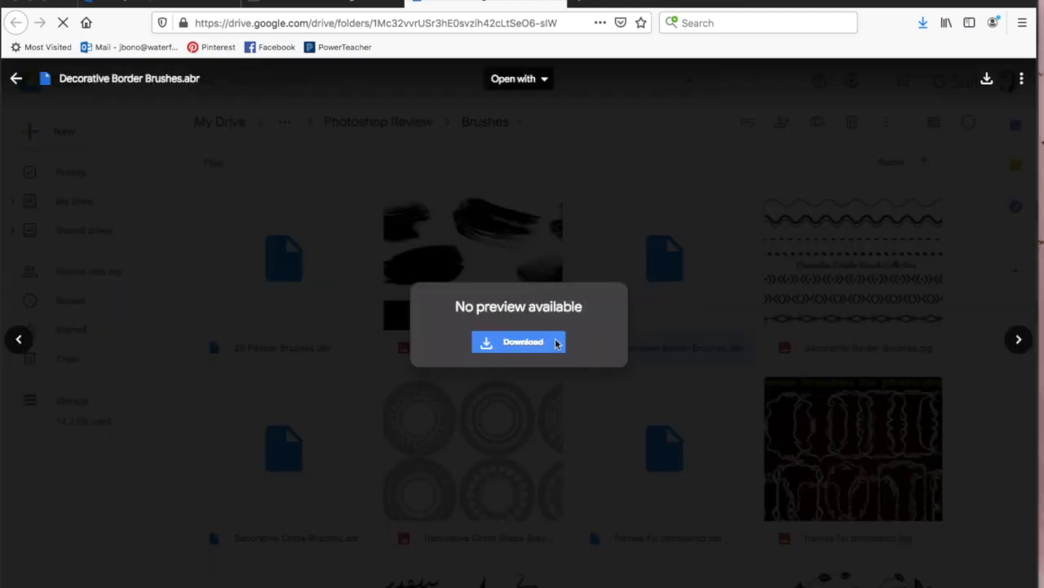
{"action": "left_click", "coordinate": [523, 342]}
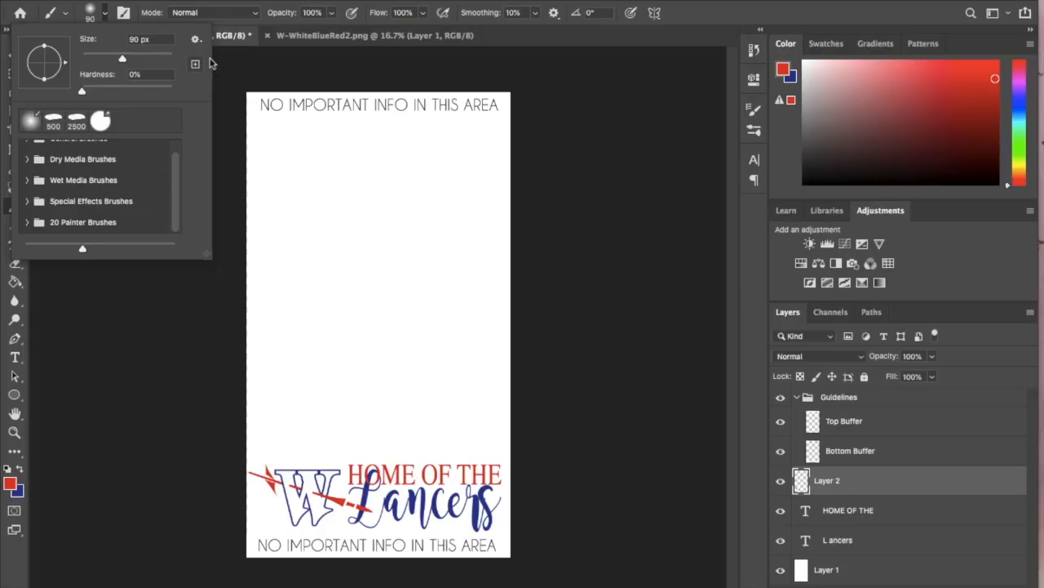
- Back in Photoshop, import Decorative Border Brushes.abr from the Downloads folder into the brush presets
{"action": "key", "text": "Escape"}
{"action": "left_click", "coordinate": [195, 40]}
{"action": "left_click", "coordinate": [254, 228]}
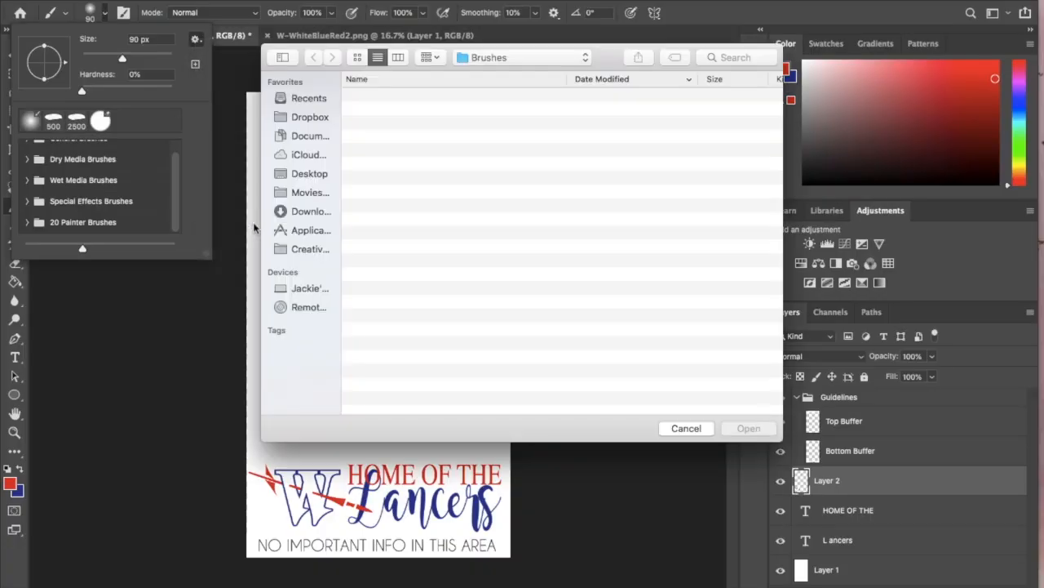
{"action": "left_click", "coordinate": [296, 212]}
{"action": "double_click", "coordinate": [384, 98]}
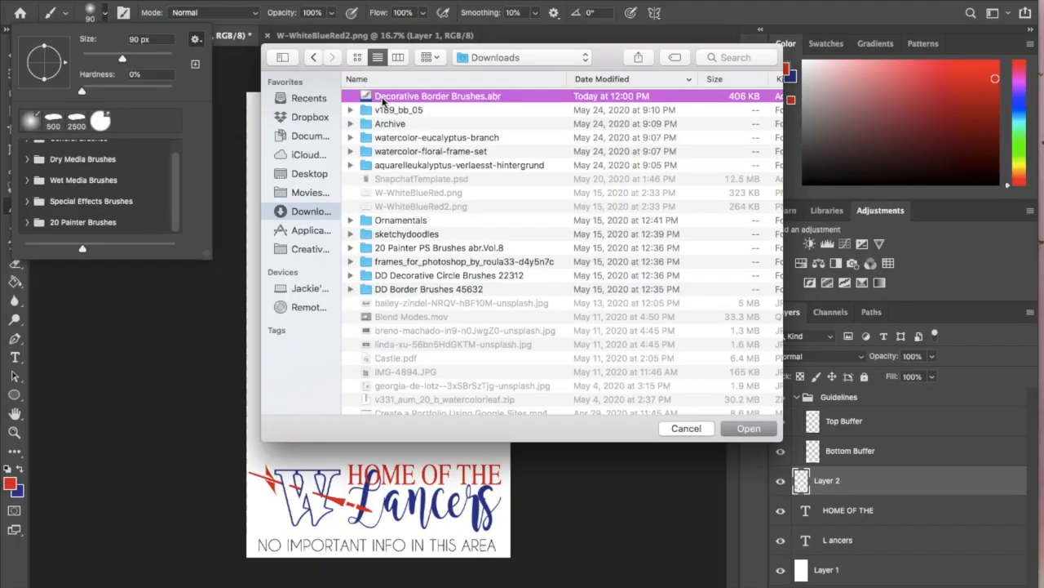
- Choose the Border 1 brush from the Decorative Border Brushes group
{"action": "scroll", "coordinate": [61, 205], "scroll_direction": "down", "scroll_amount": 1}
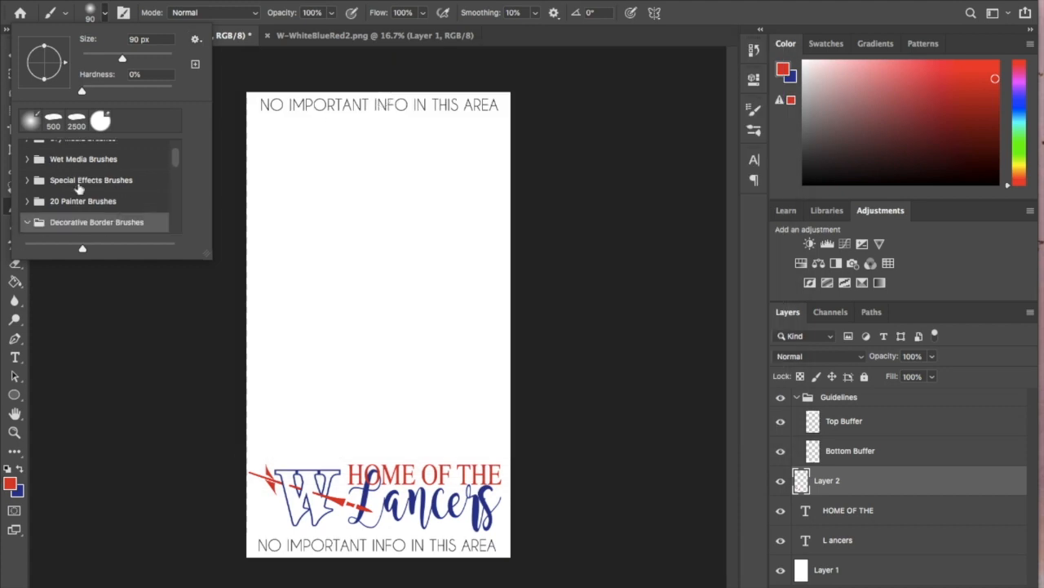
{"action": "left_click", "coordinate": [65, 221]}
{"action": "scroll", "coordinate": [78, 200], "scroll_direction": "down", "scroll_amount": 1}
{"action": "left_click", "coordinate": [81, 214]}
- Show the brush presets as brush tips only, without stroke previews or names, and look through the decorative borders
{"action": "left_click", "coordinate": [195, 38]}
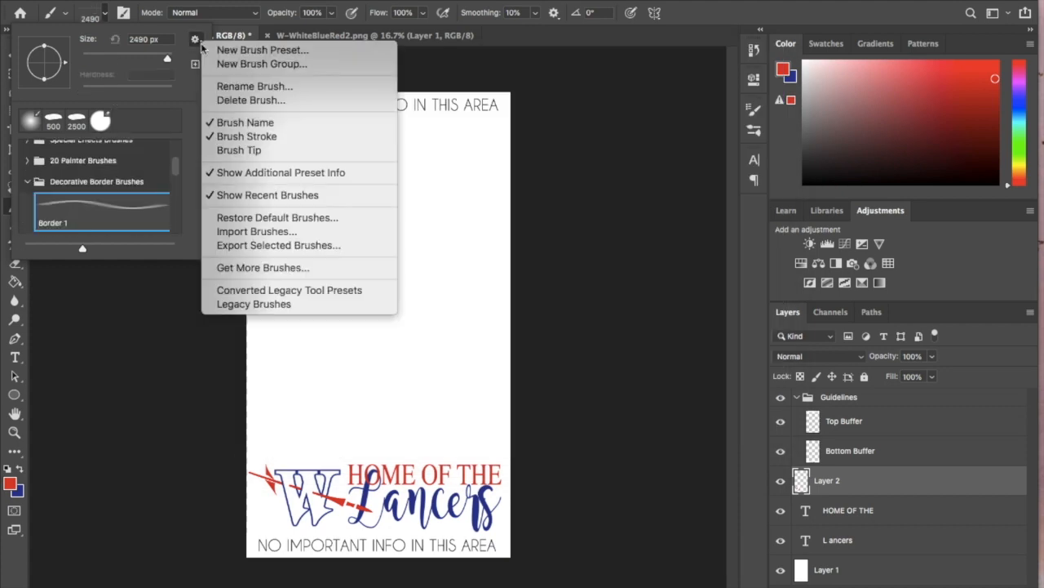
{"action": "left_click", "coordinate": [273, 137]}
{"action": "scroll", "coordinate": [165, 205], "scroll_direction": "up", "scroll_amount": 3}
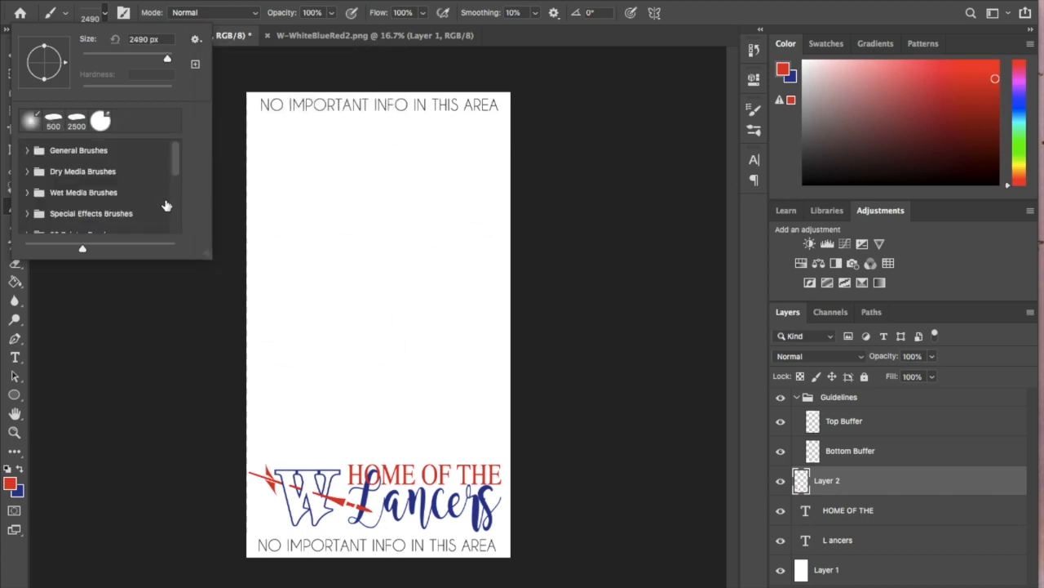
{"action": "scroll", "coordinate": [166, 205], "scroll_direction": "down", "scroll_amount": 4}
{"action": "left_click", "coordinate": [195, 39]}
{"action": "left_click", "coordinate": [239, 150]}
{"action": "left_click", "coordinate": [196, 40]}
{"action": "left_click", "coordinate": [237, 122]}
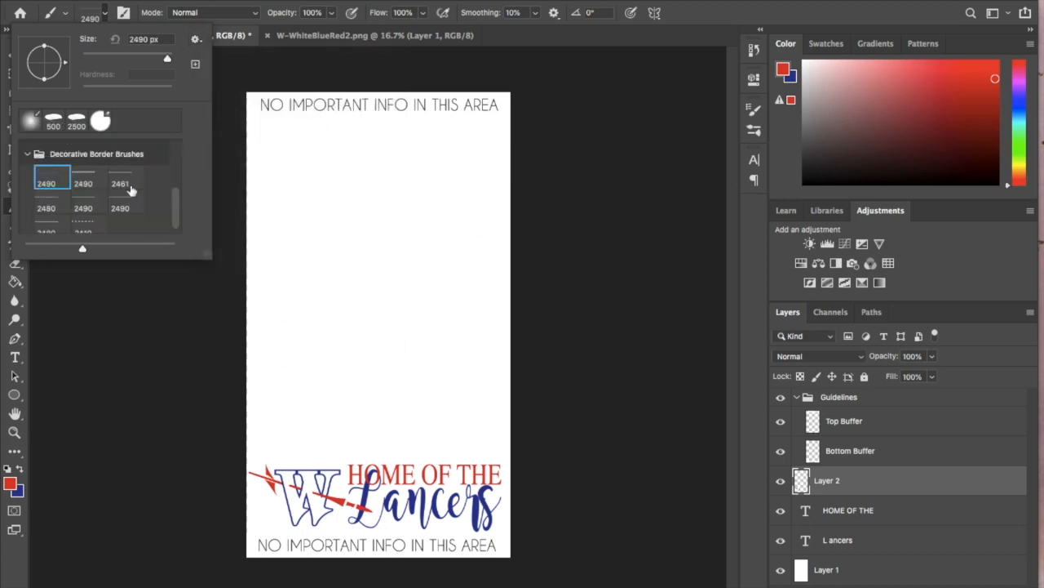
{"action": "scroll", "coordinate": [131, 191], "scroll_direction": "down", "scroll_amount": 1}
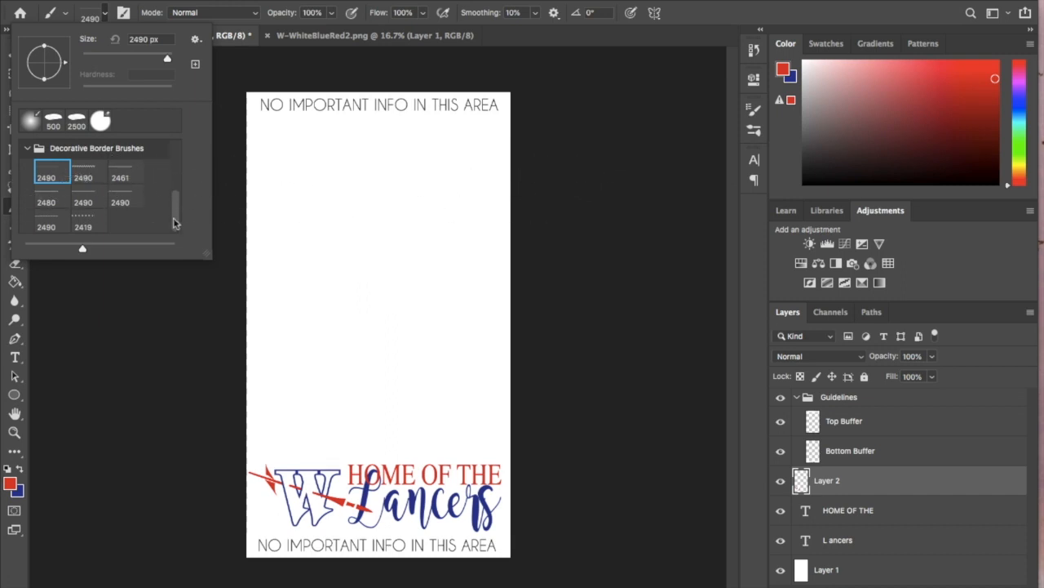
{"action": "scroll", "coordinate": [136, 224], "scroll_direction": "up", "scroll_amount": 1}
{"action": "scroll", "coordinate": [137, 224], "scroll_direction": "down", "scroll_amount": 1}
- On a new layer above the W logo, stamp a red wavy border under the top buffer and a blue one just below it
{"action": "left_click", "coordinate": [1000, 583]}
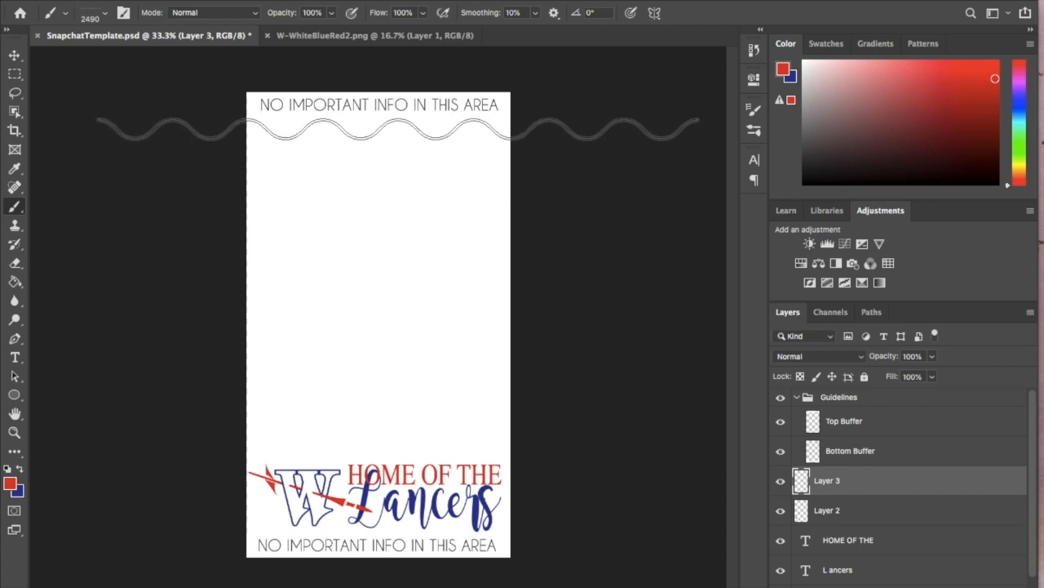
{"action": "left_click", "coordinate": [396, 124]}
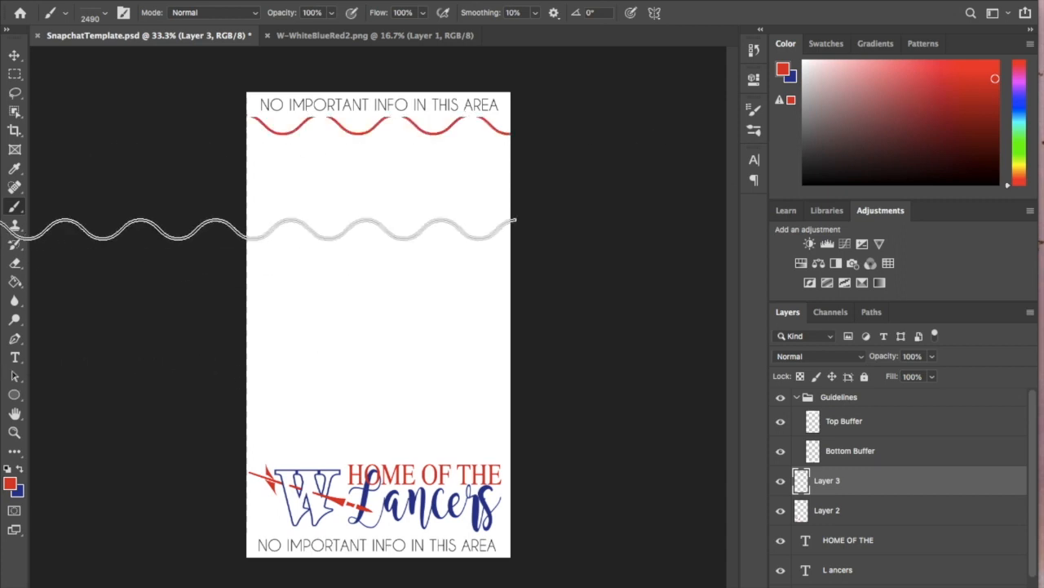
{"action": "key", "text": "ctrl+z"}
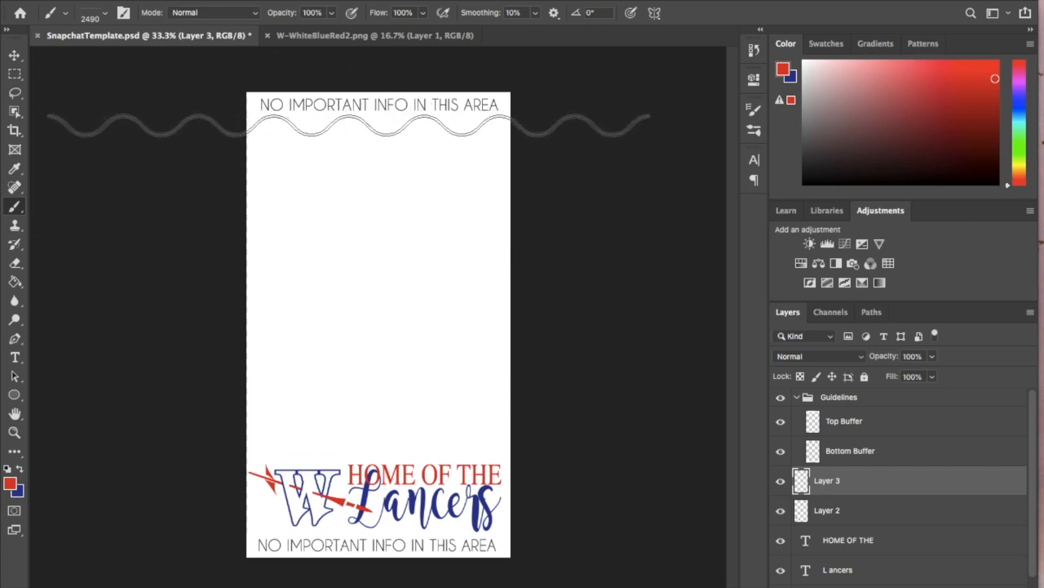
{"action": "left_click", "coordinate": [349, 128]}
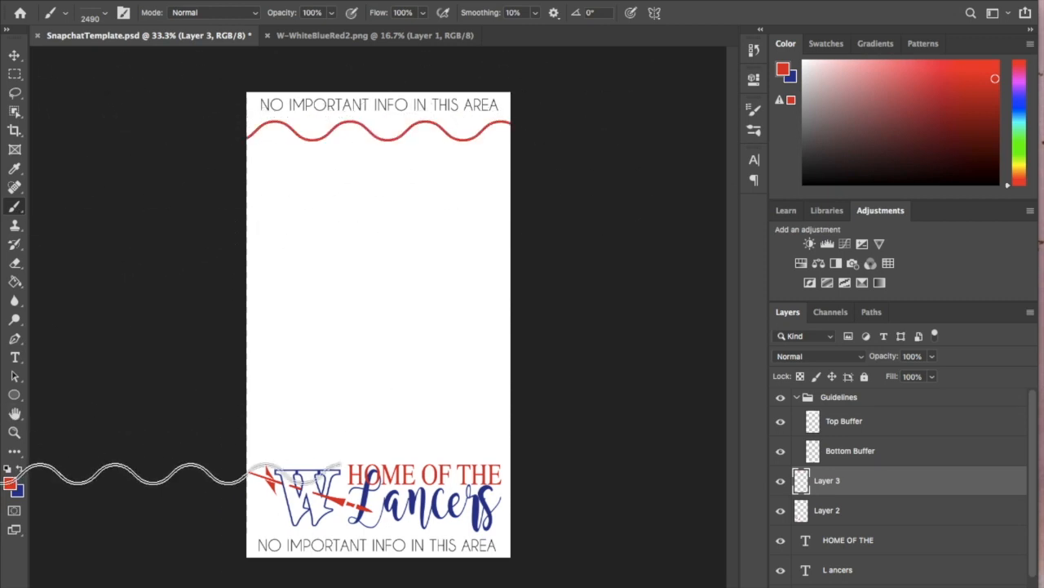
{"action": "left_click", "coordinate": [19, 469]}
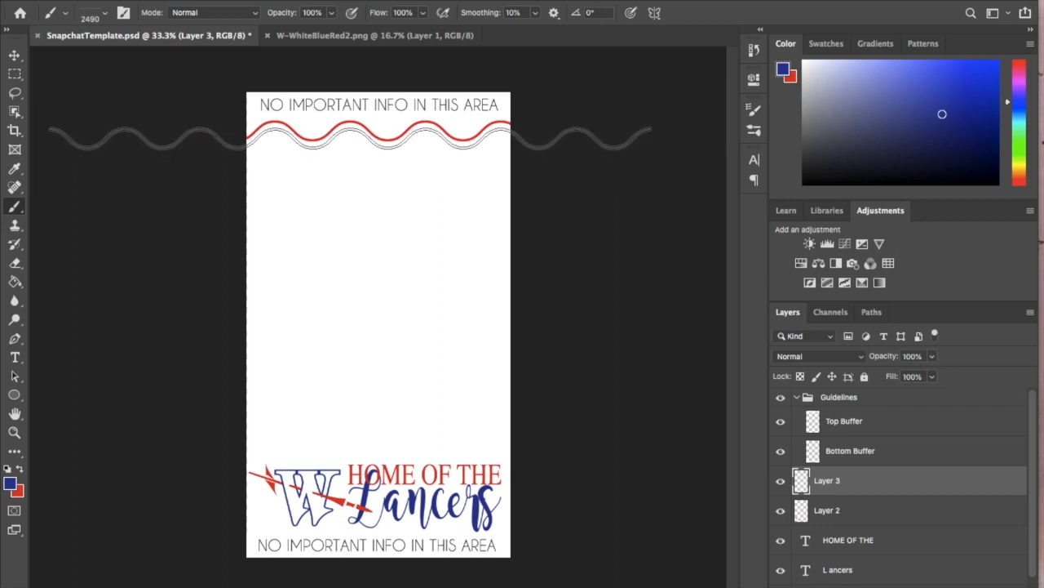
{"action": "left_click", "coordinate": [349, 137]}
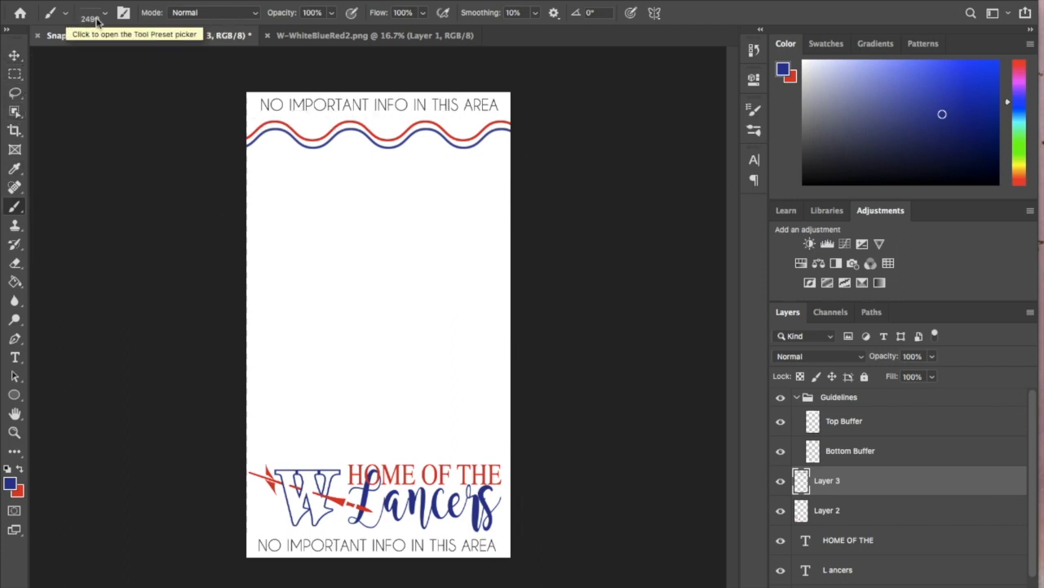
- Preview several decorative border brushes from the Decorative Border Brushes group, ending with the 2419 px dotted border
{"action": "left_click", "coordinate": [62, 15]}
{"action": "left_click", "coordinate": [113, 20]}
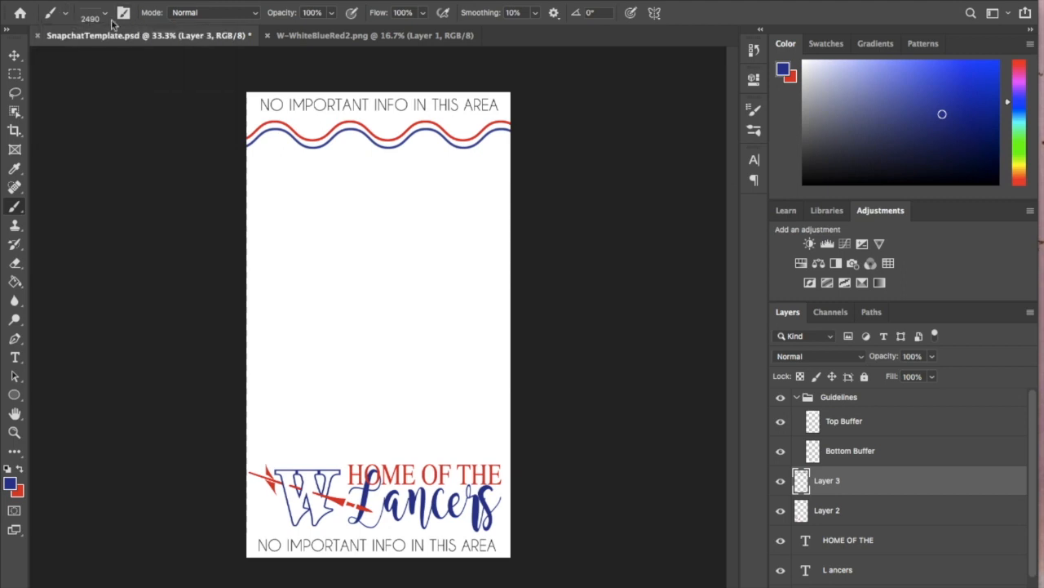
{"action": "left_click", "coordinate": [103, 18]}
{"action": "left_click", "coordinate": [51, 203]}
{"action": "left_click", "coordinate": [45, 225]}
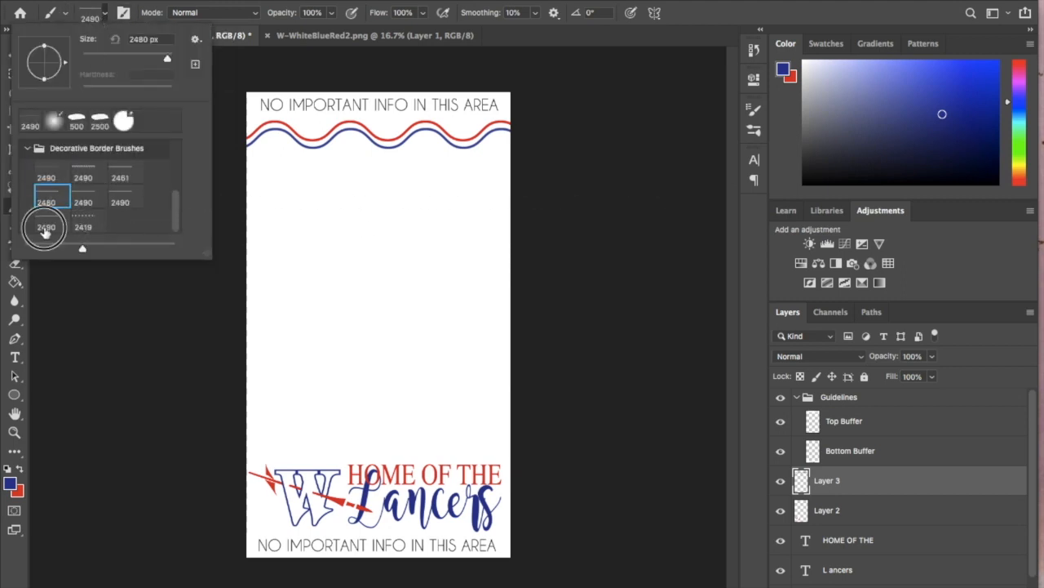
{"action": "left_click", "coordinate": [83, 174]}
{"action": "left_click", "coordinate": [80, 201]}
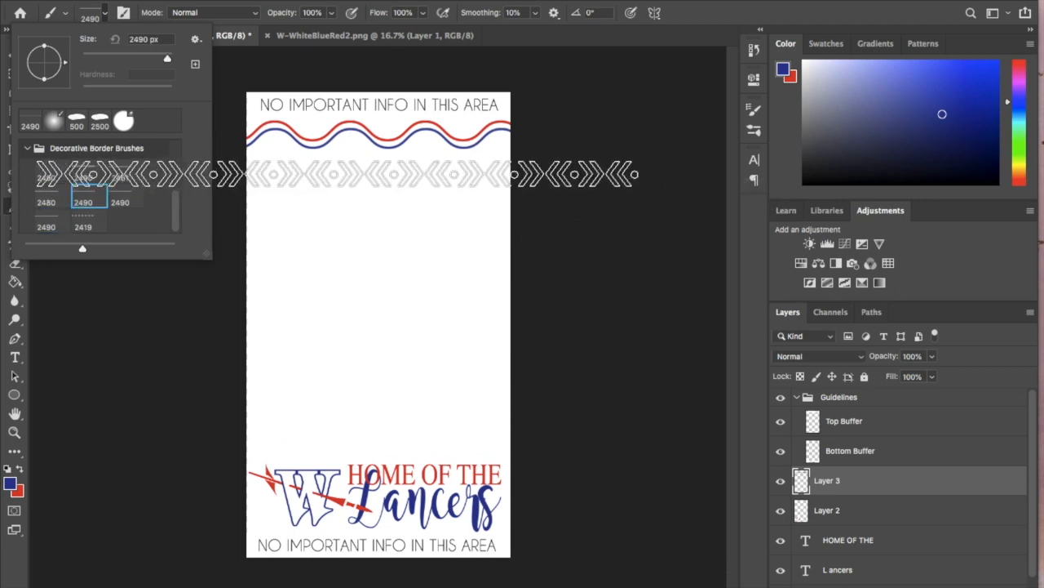
{"action": "left_click", "coordinate": [121, 175]}
{"action": "left_click", "coordinate": [123, 202]}
{"action": "left_click", "coordinate": [79, 222]}
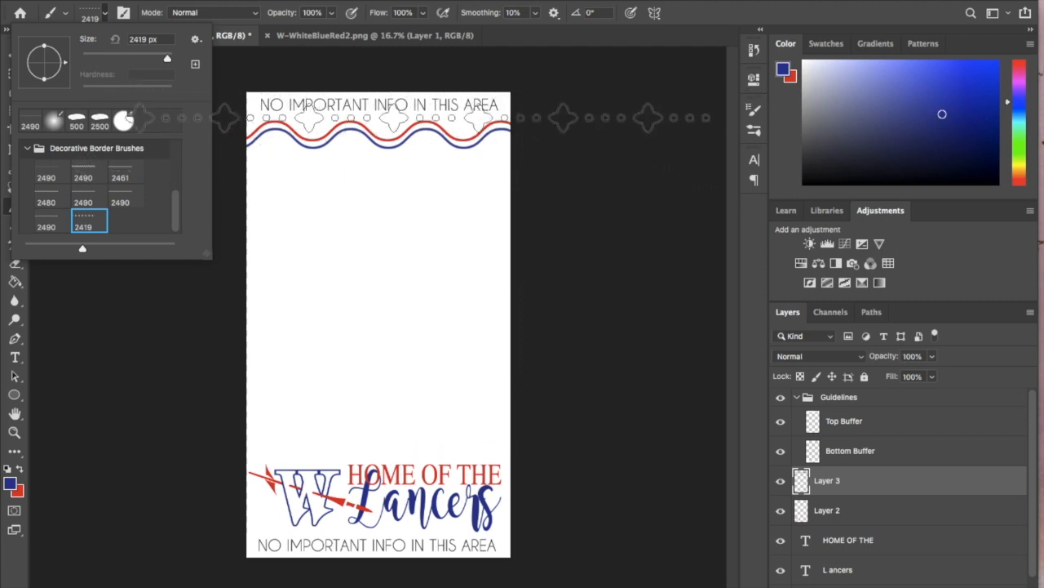
{"action": "left_click", "coordinate": [95, 11]}
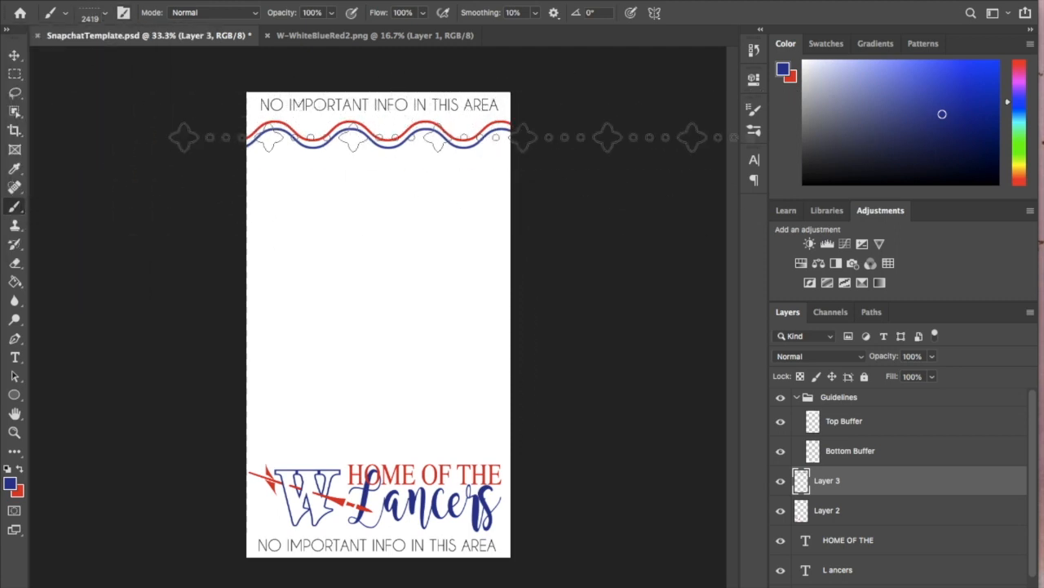
- Hide the white background on Layer 1 and toggle Layer 3's visibility to check the wavy borders
{"action": "left_click", "coordinate": [780, 481]}
{"action": "left_click", "coordinate": [780, 481]}
{"action": "scroll", "coordinate": [824, 555], "scroll_direction": "down", "scroll_amount": 1}
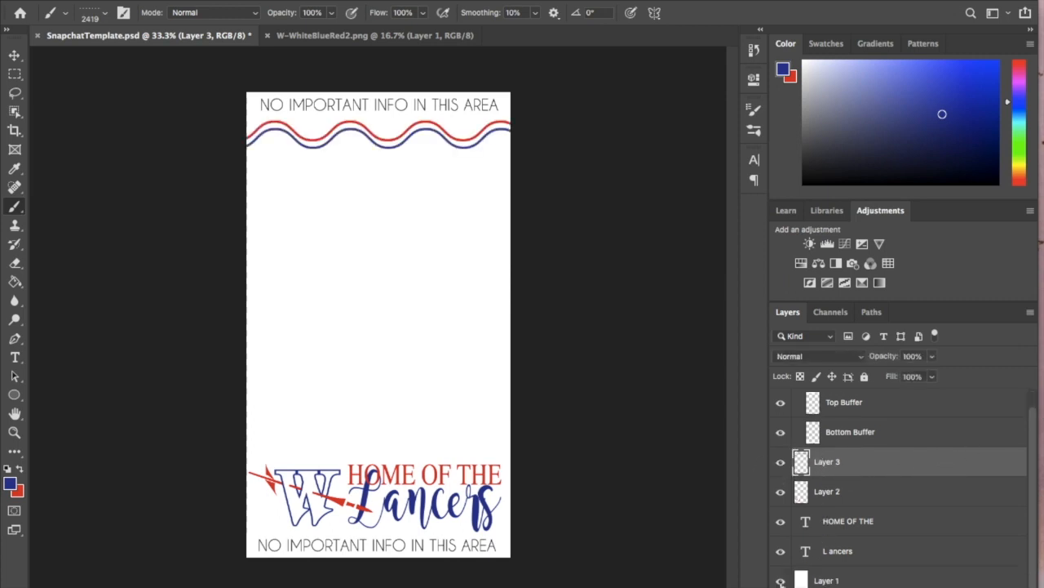
{"action": "left_click", "coordinate": [781, 580]}
{"action": "scroll", "coordinate": [838, 507], "scroll_direction": "up", "scroll_amount": 1}
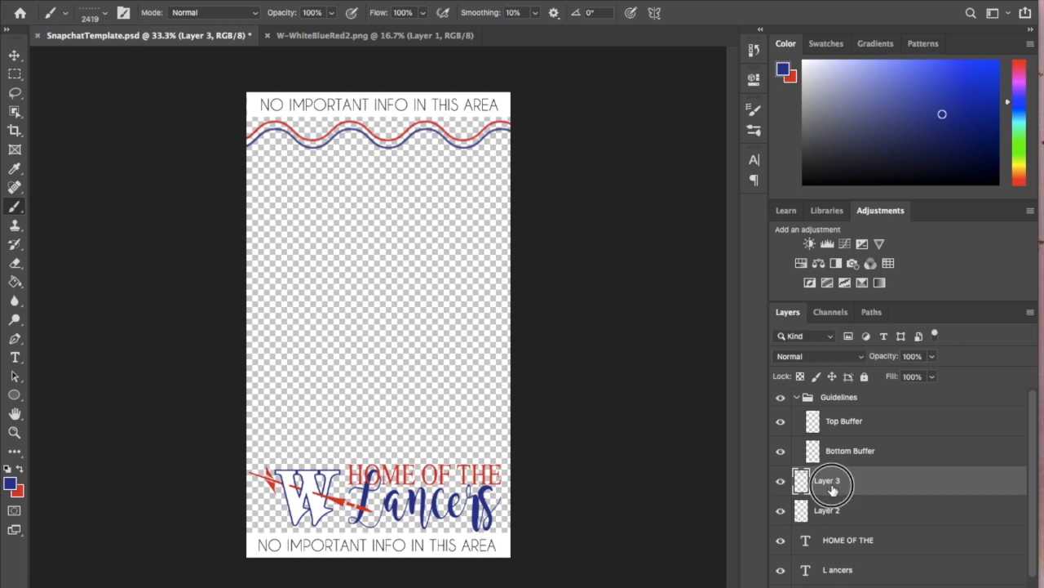
{"action": "left_click", "coordinate": [780, 482]}
{"action": "left_click", "coordinate": [780, 486]}
- Move the wavy borders slightly up against the top buffer and compare the design with the white Layer 1 shown and hidden
{"action": "left_click", "coordinate": [15, 56]}
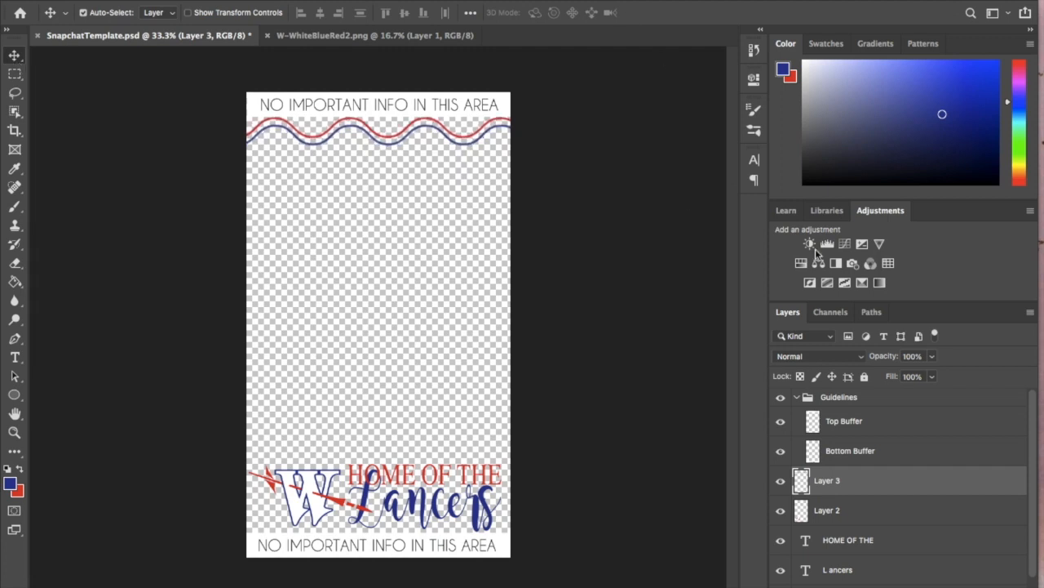
{"action": "scroll", "coordinate": [807, 540], "scroll_direction": "down", "scroll_amount": 1}
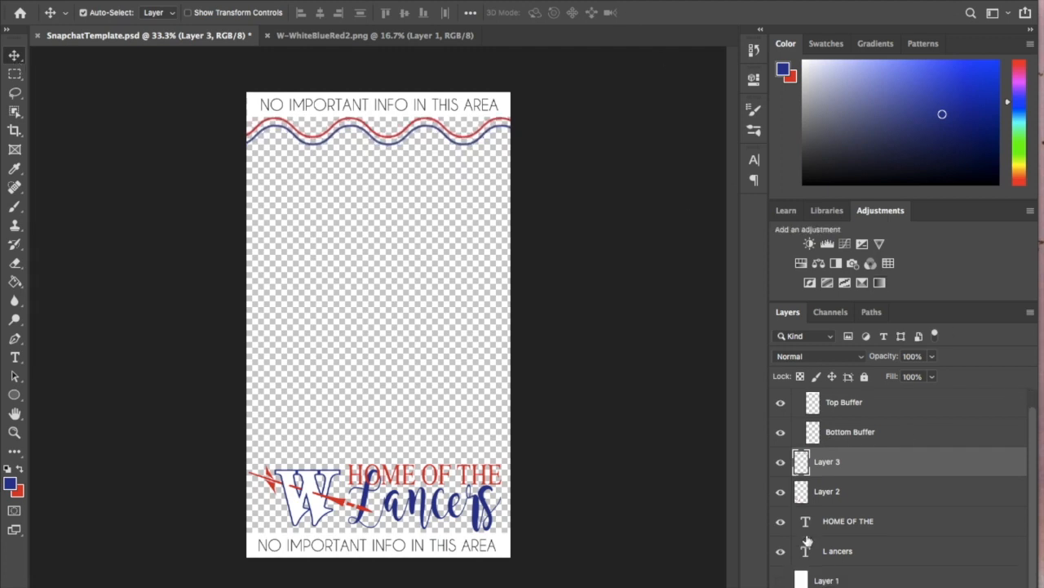
{"action": "left_click", "coordinate": [781, 581]}
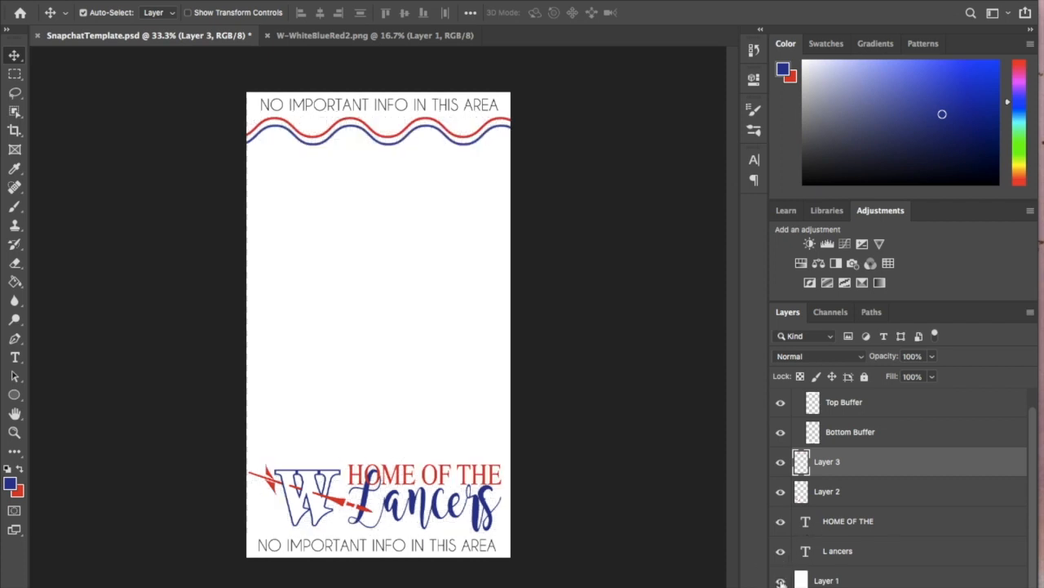
{"action": "left_click", "coordinate": [781, 580]}
{"action": "scroll", "coordinate": [800, 577], "scroll_direction": "up", "scroll_amount": 1}
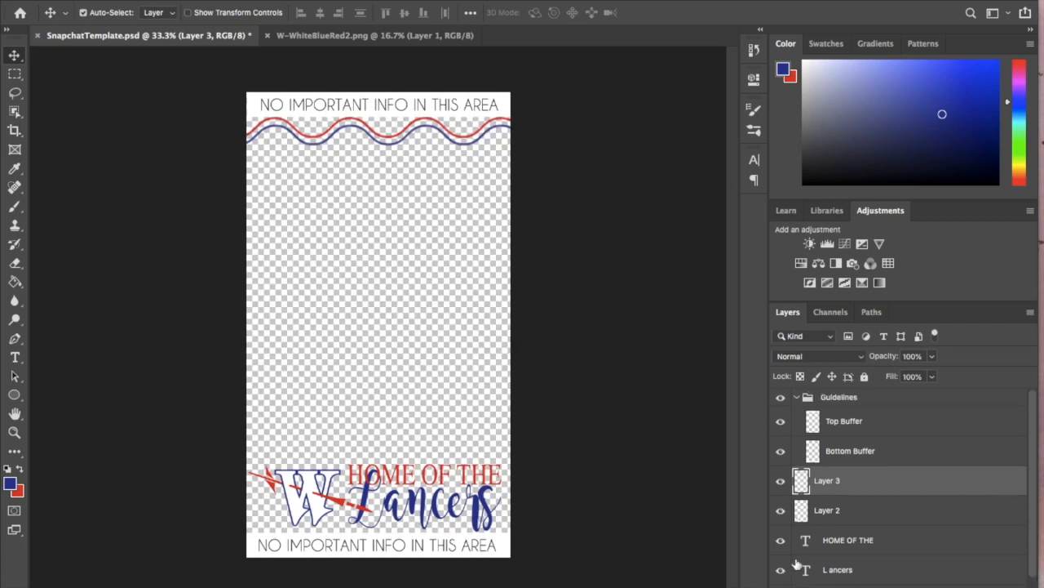
- Hide the Guidelines group containing both buffers and select the hidden Layer 1
{"action": "left_click", "coordinate": [781, 399]}
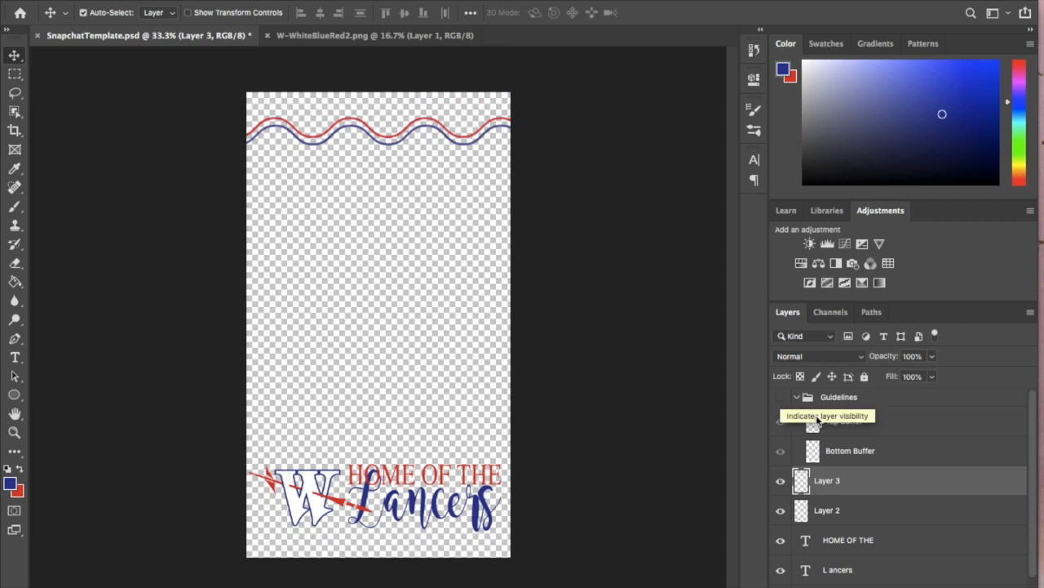
{"action": "scroll", "coordinate": [801, 489], "scroll_direction": "down", "scroll_amount": 1}
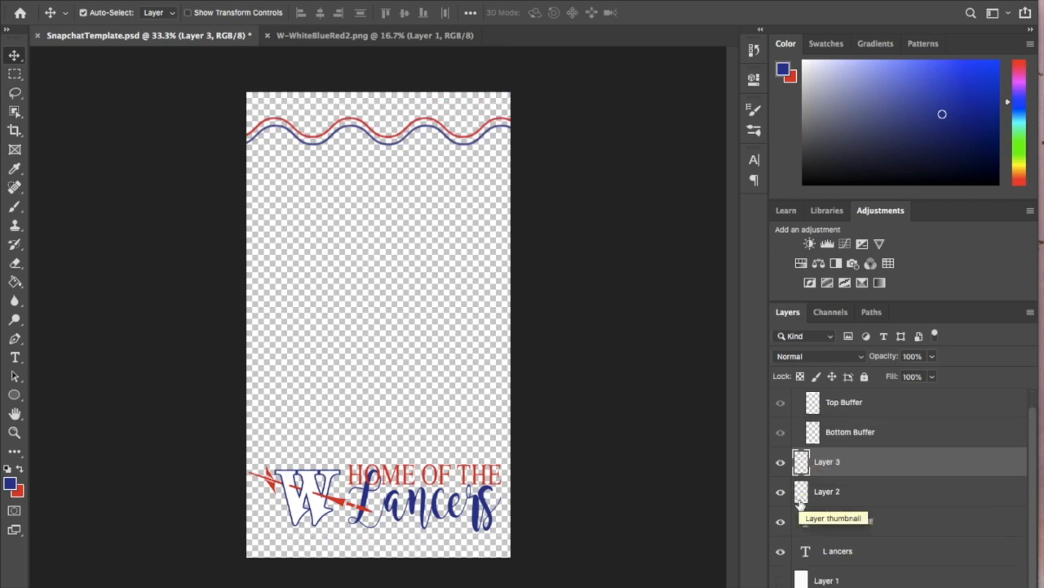
{"action": "left_click", "coordinate": [830, 580]}
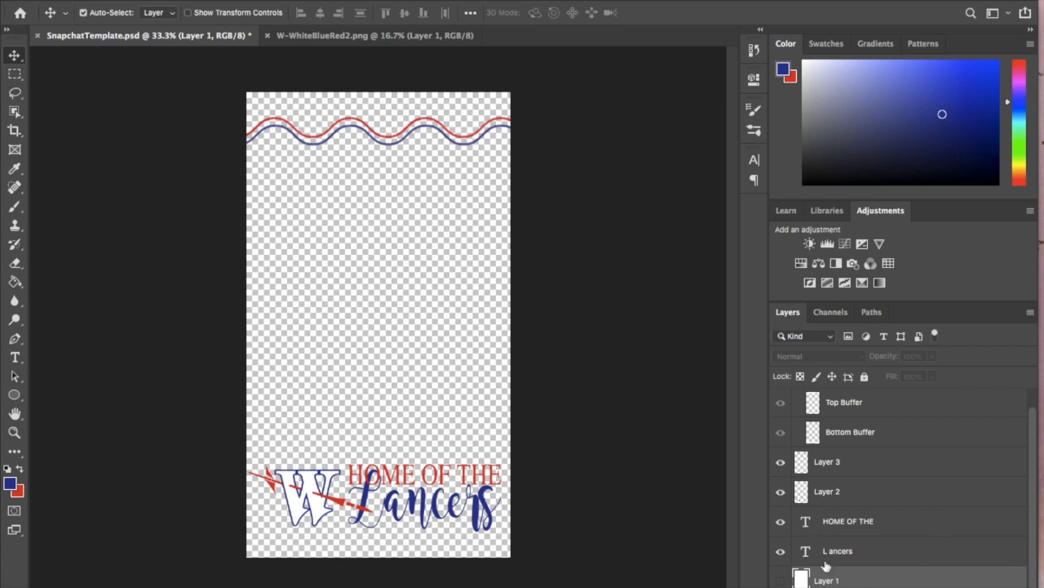
{"action": "scroll", "coordinate": [816, 533], "scroll_direction": "up", "scroll_amount": 1}
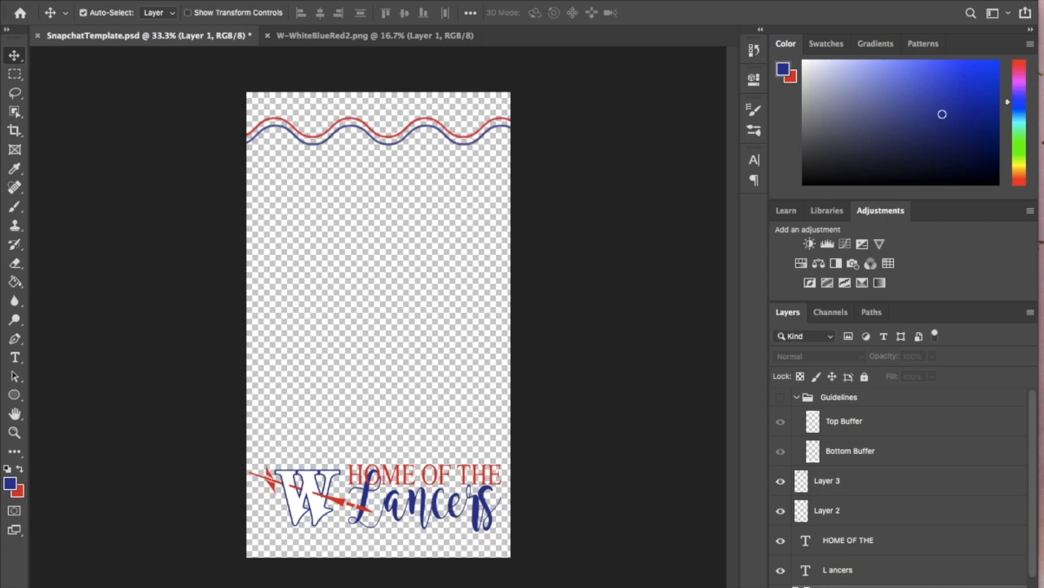
- Start saving the filter on the computer under a file name of surname and first initial followed by _GraduationFilter
{"action": "left_click", "coordinate": [117, 1]}
{"action": "left_click", "coordinate": [163, 139]}
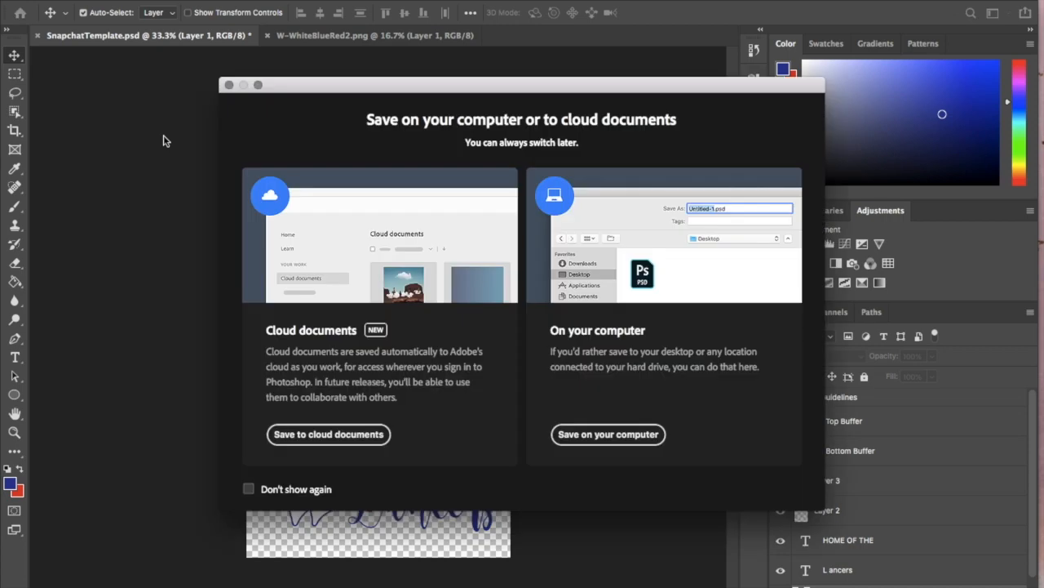
{"action": "left_click", "coordinate": [603, 434]}
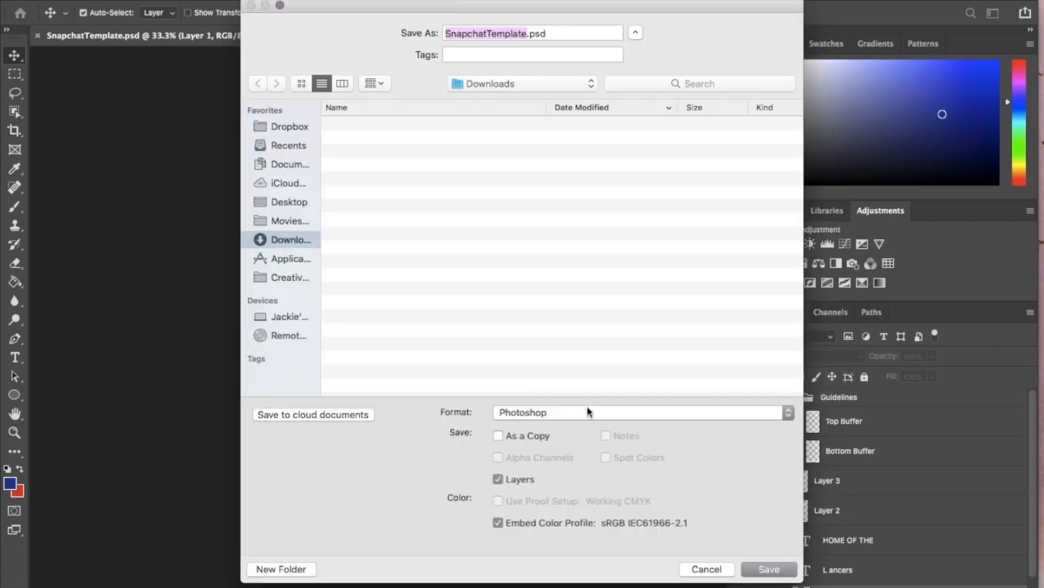
{"action": "type", "text": "Bono"}
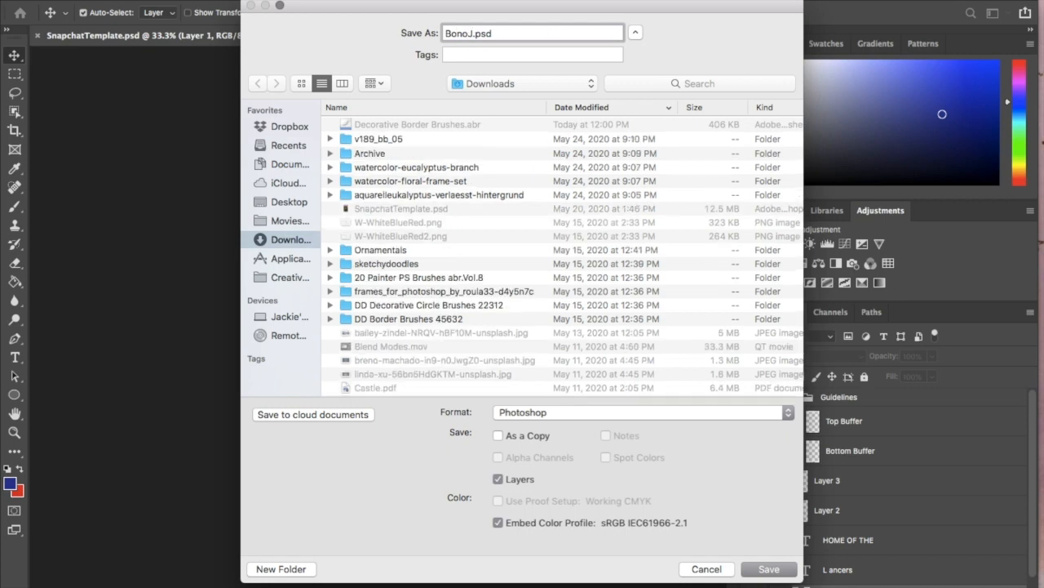
{"action": "type", "text": "J_GraduationFilter"}
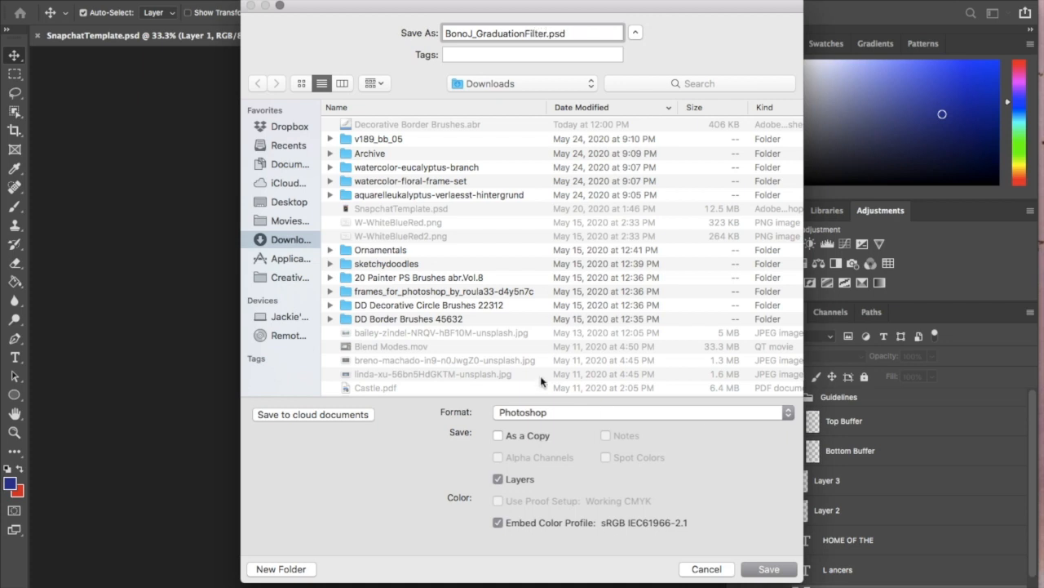
- Save the filter as a PNG on the Desktop with the large file size (fastest saving) option
{"action": "left_click", "coordinate": [523, 412]}
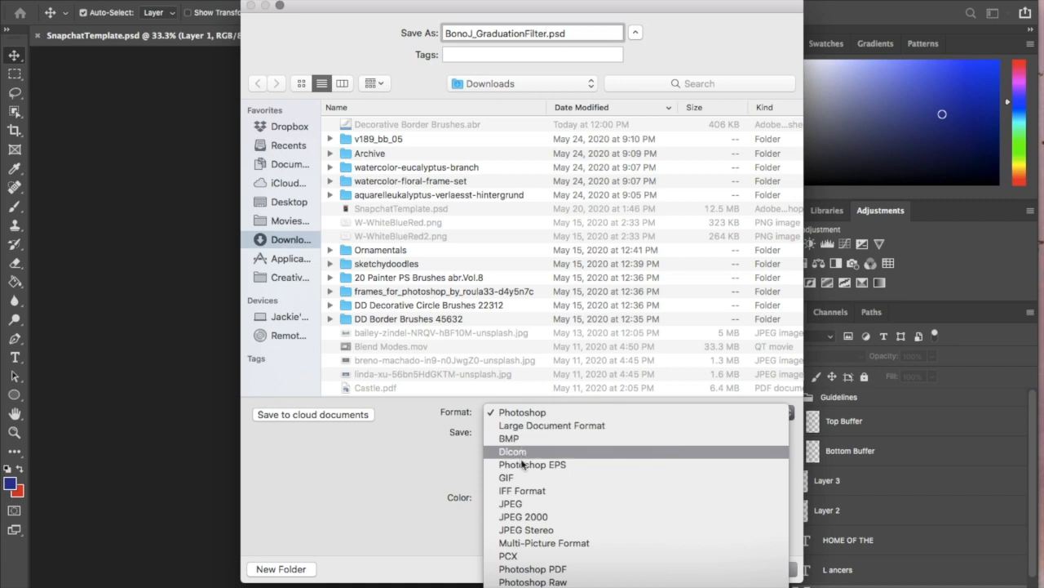
{"action": "left_click", "coordinate": [514, 483]}
{"action": "left_click", "coordinate": [297, 203]}
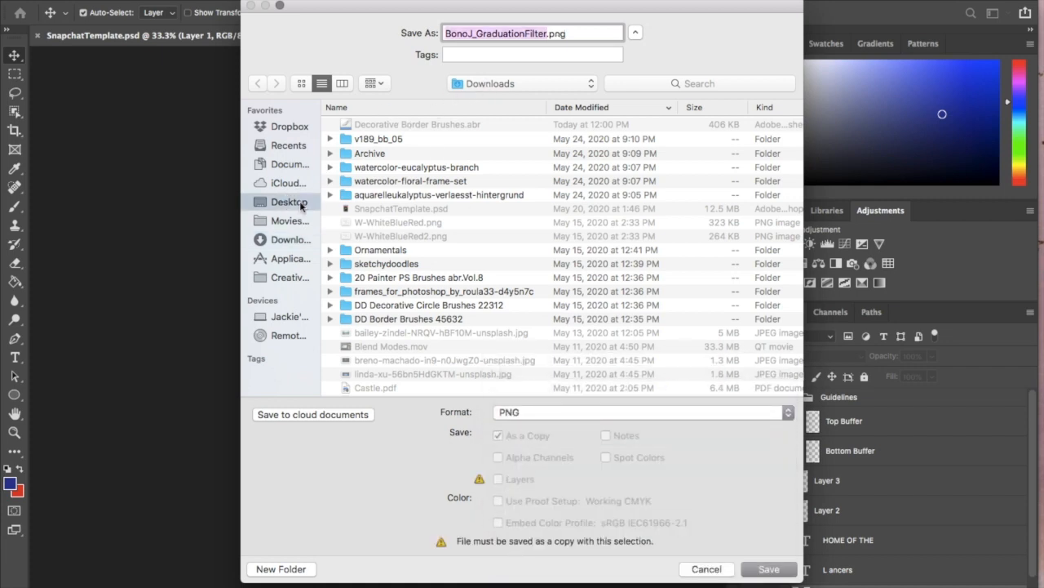
{"action": "left_click", "coordinate": [761, 569]}
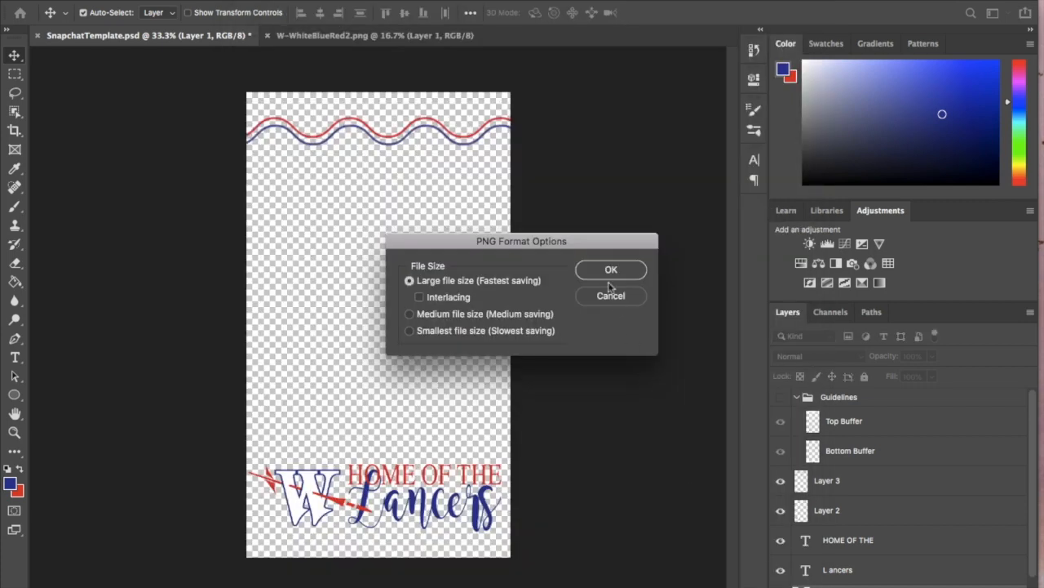
{"action": "left_click", "coordinate": [608, 273]}
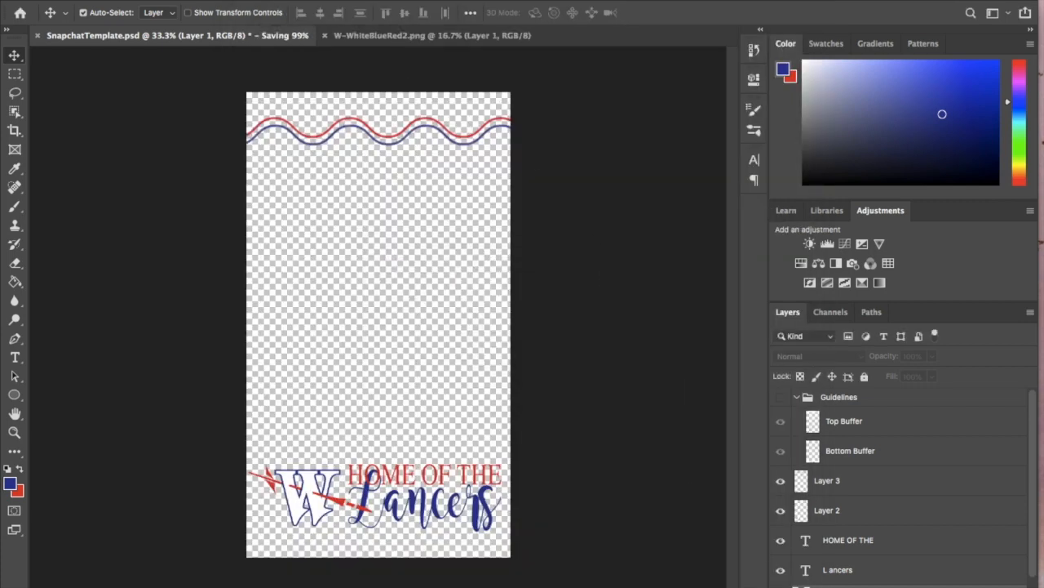
{"action": "left_click", "coordinate": [115, 0]}
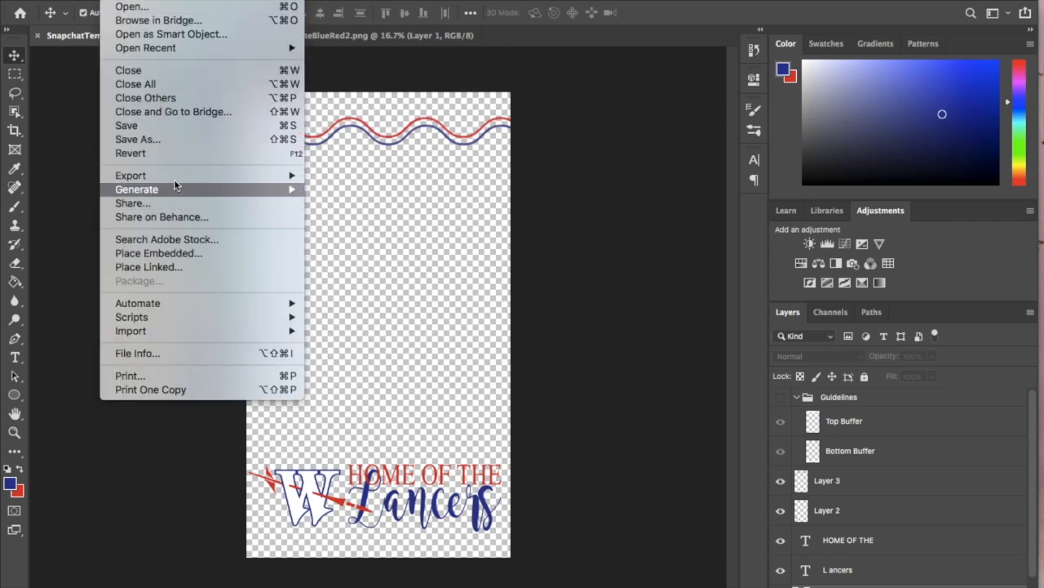
{"action": "mouse_move", "coordinate": [173, 179]}
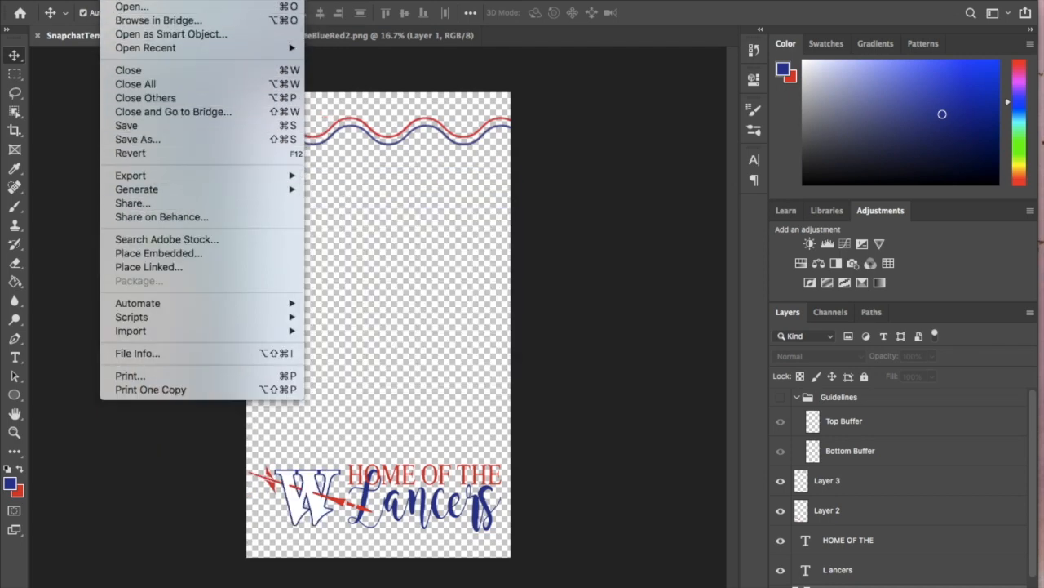
{"action": "key", "text": "Escape"}
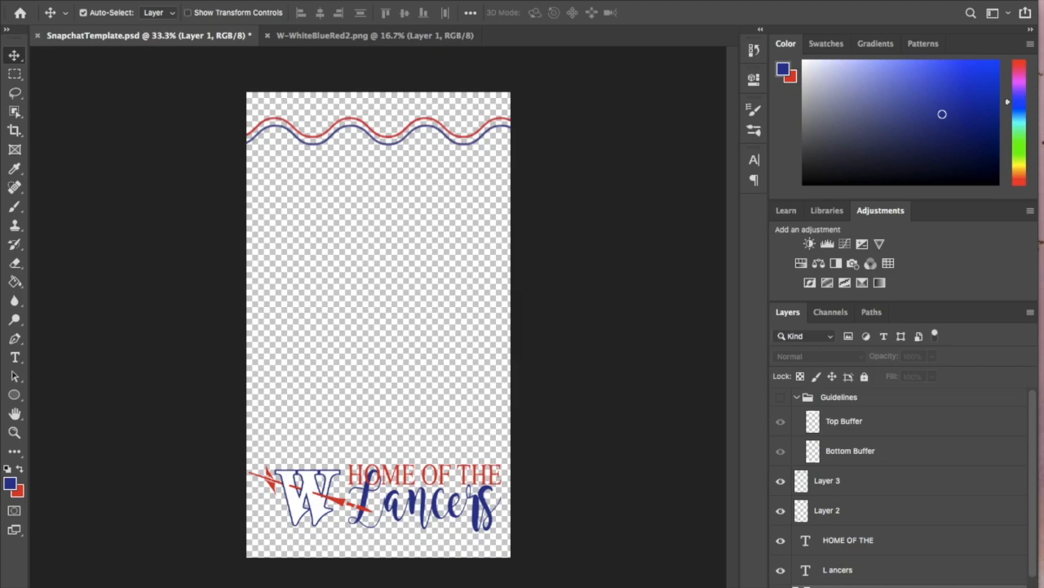